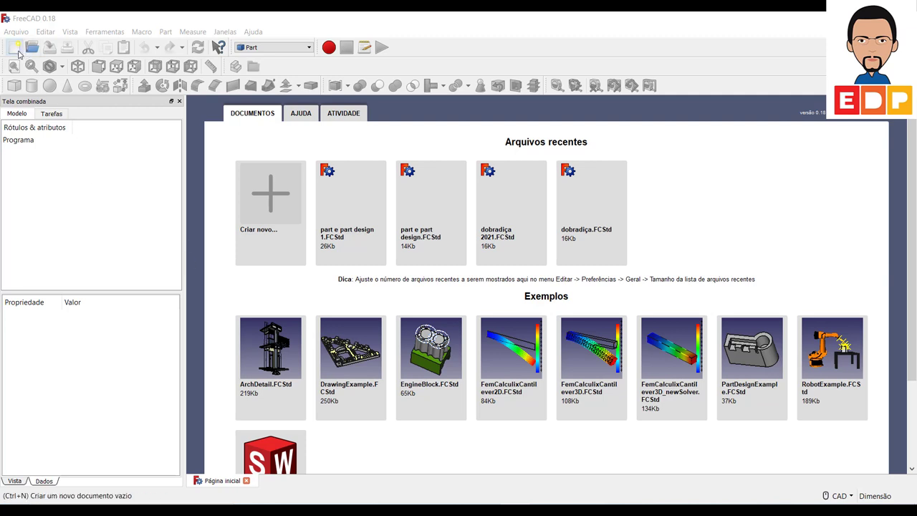
Create a new document with a default 10 mm cube, Cubo, shown in isometric view
{"action": "left_click", "coordinate": [19, 54]}
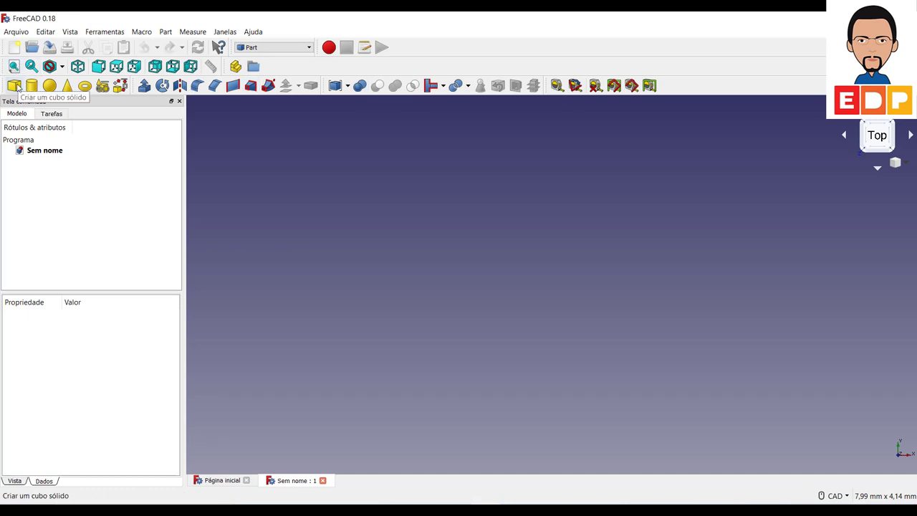
{"action": "left_click", "coordinate": [16, 87]}
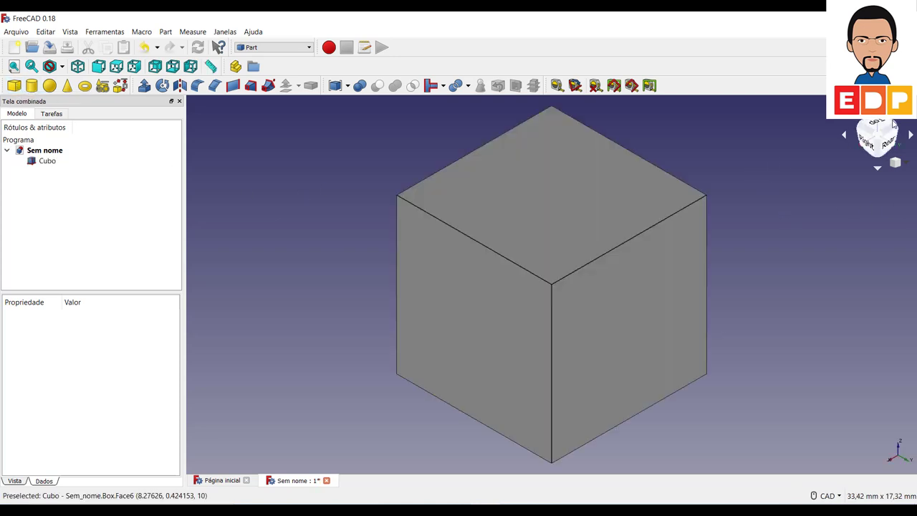
{"action": "left_click", "coordinate": [895, 124]}
Select Cubo and expand its Placement axis and position properties
{"action": "left_click", "coordinate": [47, 161]}
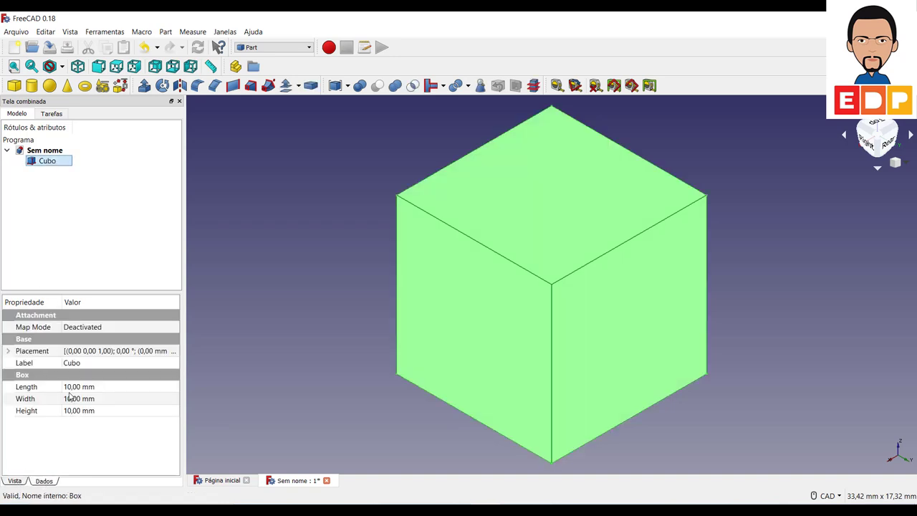
{"action": "left_click", "coordinate": [9, 351]}
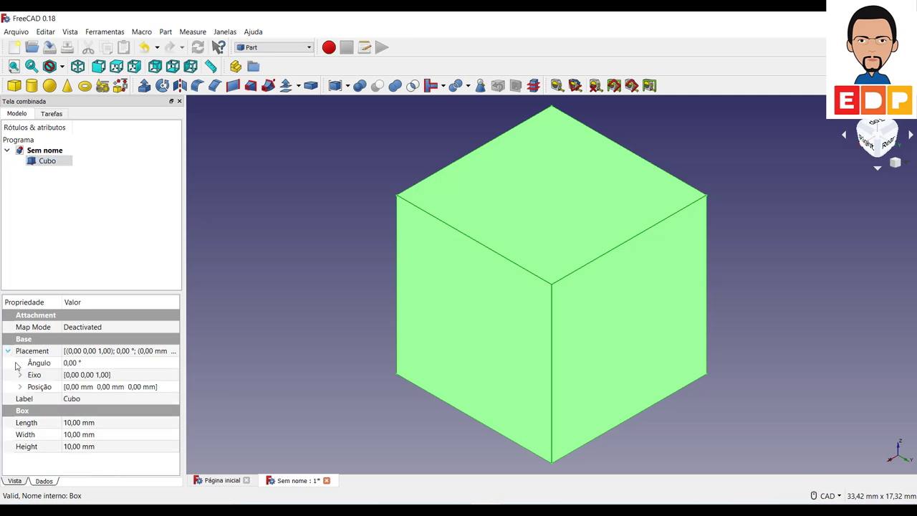
{"action": "left_click", "coordinate": [21, 375]}
{"action": "left_click", "coordinate": [20, 423]}
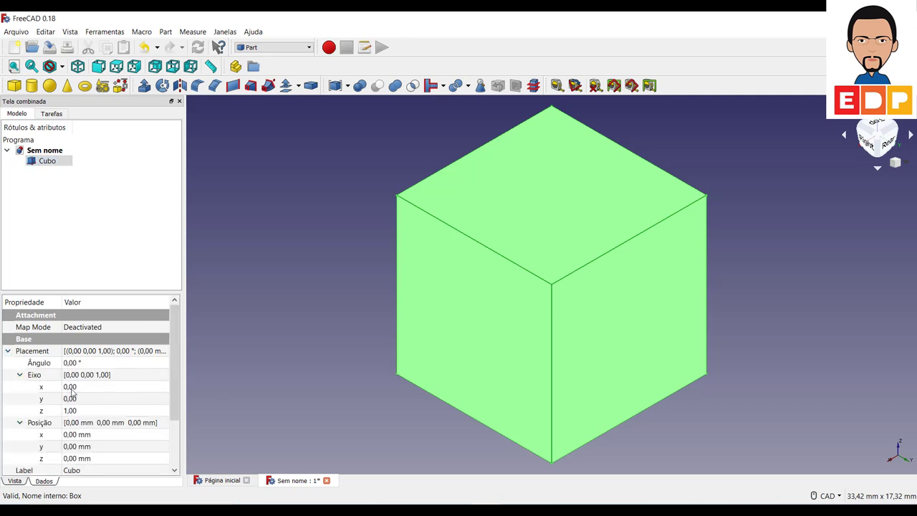
{"action": "scroll", "coordinate": [72, 390], "scroll_direction": "down", "scroll_amount": 2}
{"action": "scroll", "coordinate": [72, 390], "scroll_direction": "up", "scroll_amount": 2}
Spin Cubo's rotation angle up to 14° and back down to 0°
{"action": "left_click", "coordinate": [74, 363]}
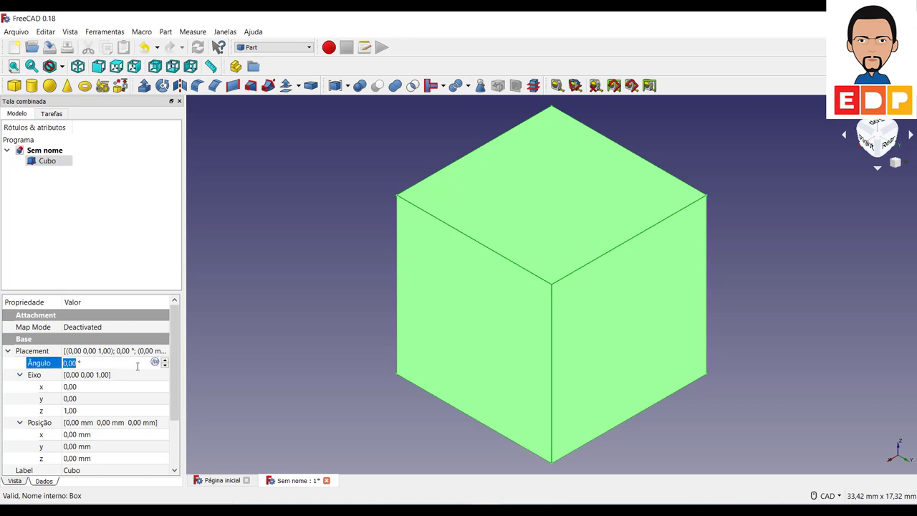
{"action": "left_click", "coordinate": [165, 361]}
{"action": "left_click", "coordinate": [165, 361]}
{"action": "left_click", "coordinate": [164, 361]}
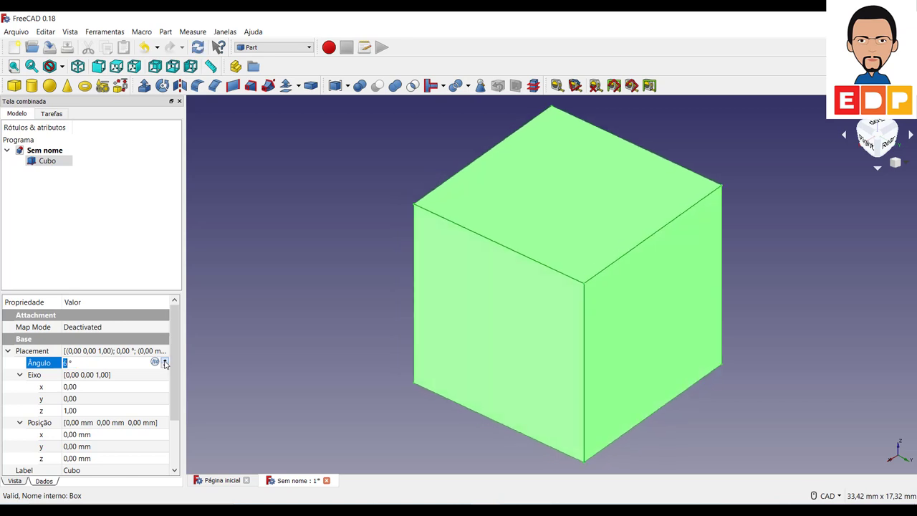
{"action": "left_click", "coordinate": [164, 361]}
{"action": "left_click", "coordinate": [165, 361]}
{"action": "left_click", "coordinate": [164, 362]}
{"action": "left_click", "coordinate": [164, 361]}
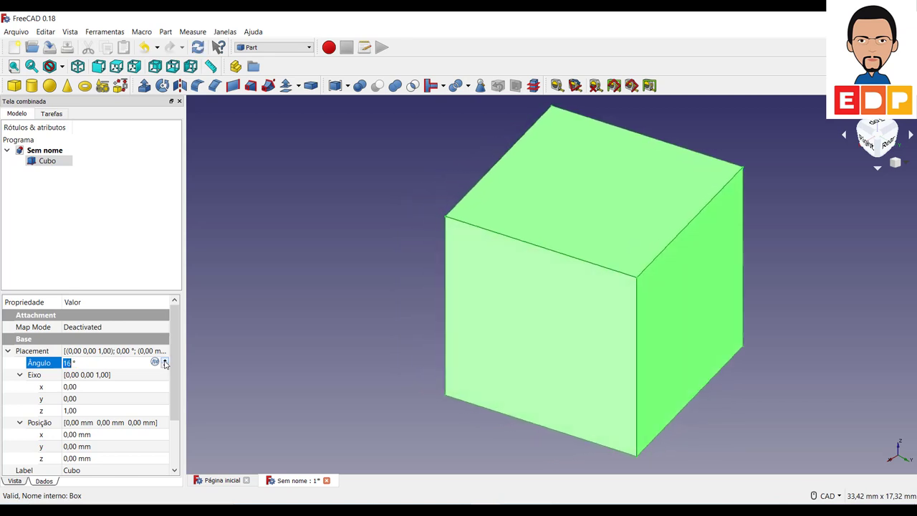
{"action": "left_click", "coordinate": [165, 362]}
{"action": "left_click", "coordinate": [165, 366]}
{"action": "left_click", "coordinate": [165, 367]}
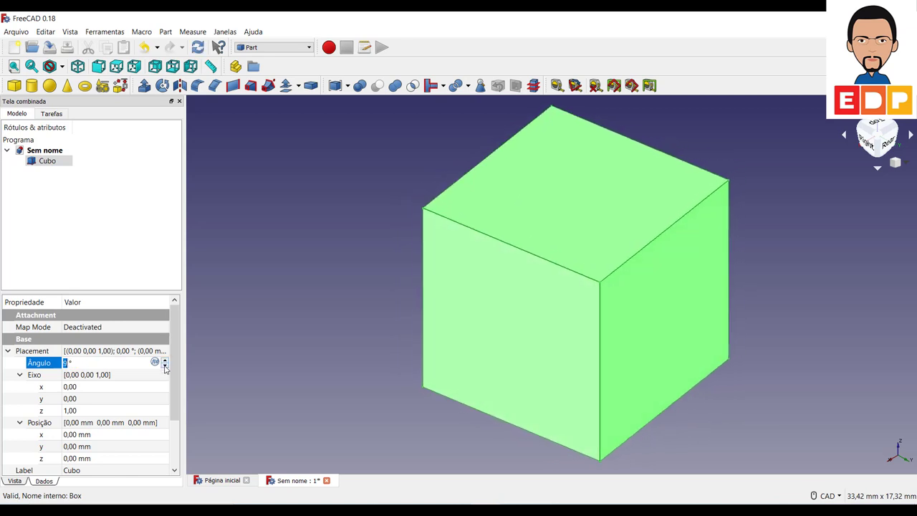
{"action": "left_click", "coordinate": [165, 366]}
{"action": "left_click", "coordinate": [165, 366]}
{"action": "left_click", "coordinate": [165, 367]}
{"action": "left_click", "coordinate": [165, 367]}
{"action": "left_click", "coordinate": [165, 367]}
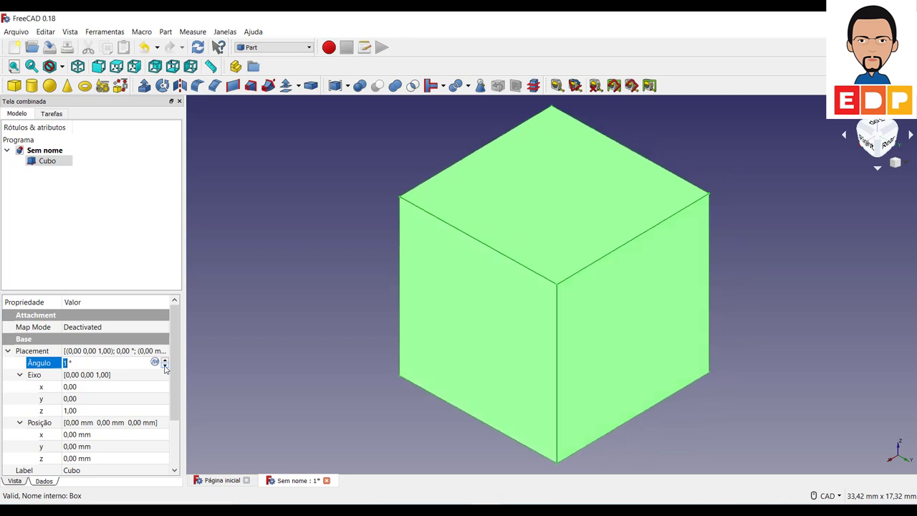
{"action": "left_click", "coordinate": [165, 367]}
Set the rotation axis x component to 1 and z to 0, then reselect Cubo
{"action": "left_click", "coordinate": [70, 388]}
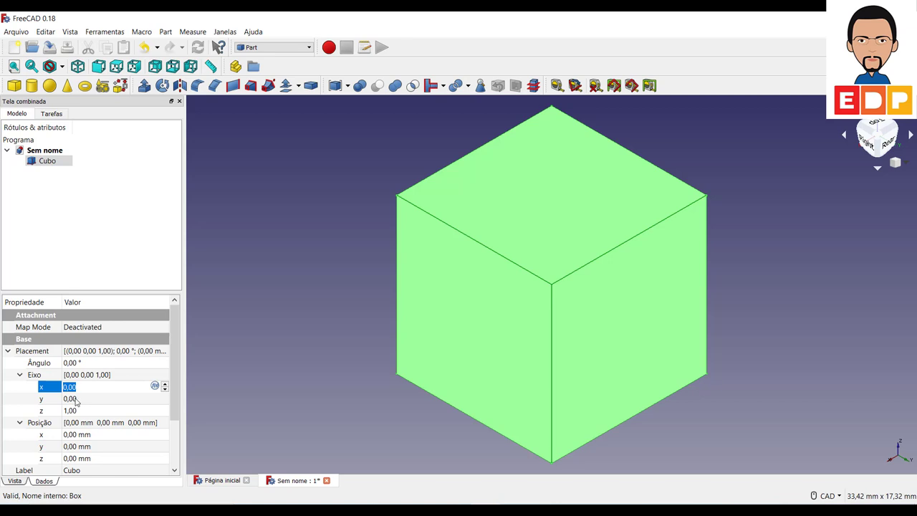
{"action": "type", "text": "1"}
{"action": "left_click", "coordinate": [70, 411]}
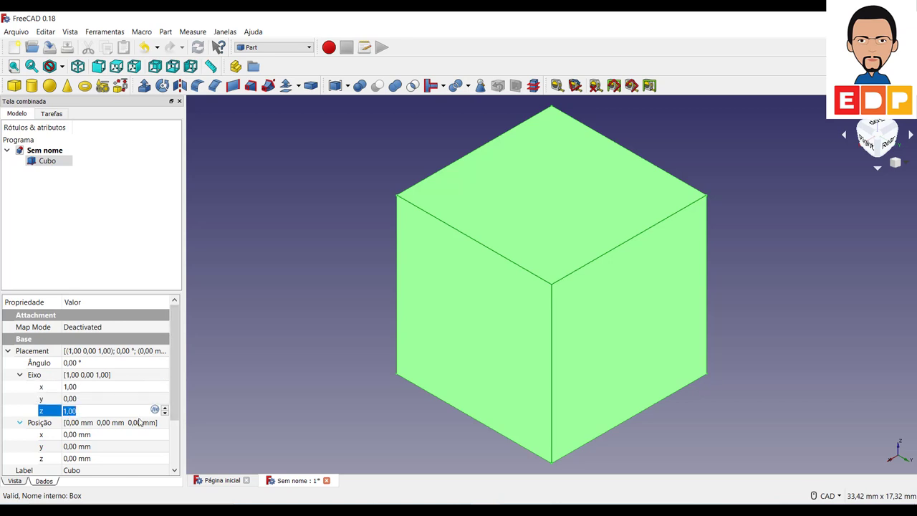
{"action": "type", "text": "0"}
{"action": "left_click", "coordinate": [301, 367]}
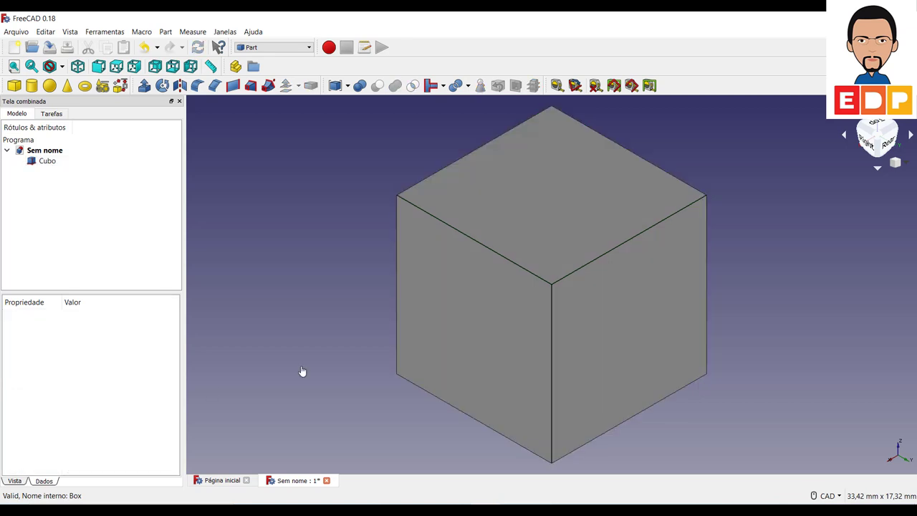
{"action": "left_click", "coordinate": [43, 161]}
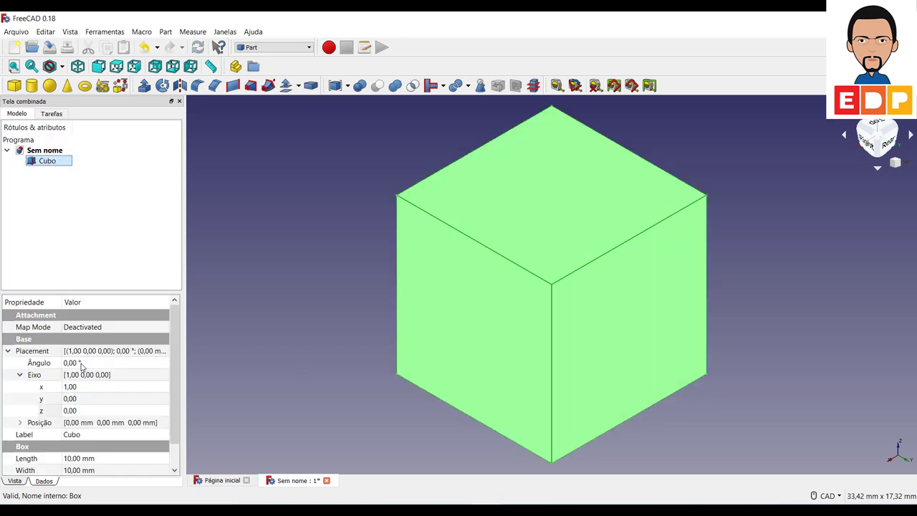
Briefly raise Cubo's rotation angle, then return it to 0°
{"action": "left_click", "coordinate": [82, 365]}
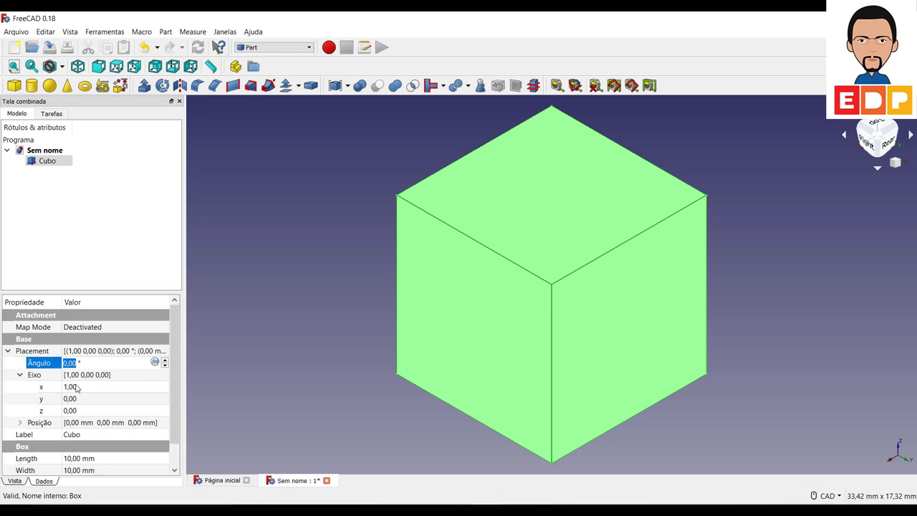
{"action": "left_click", "coordinate": [164, 361]}
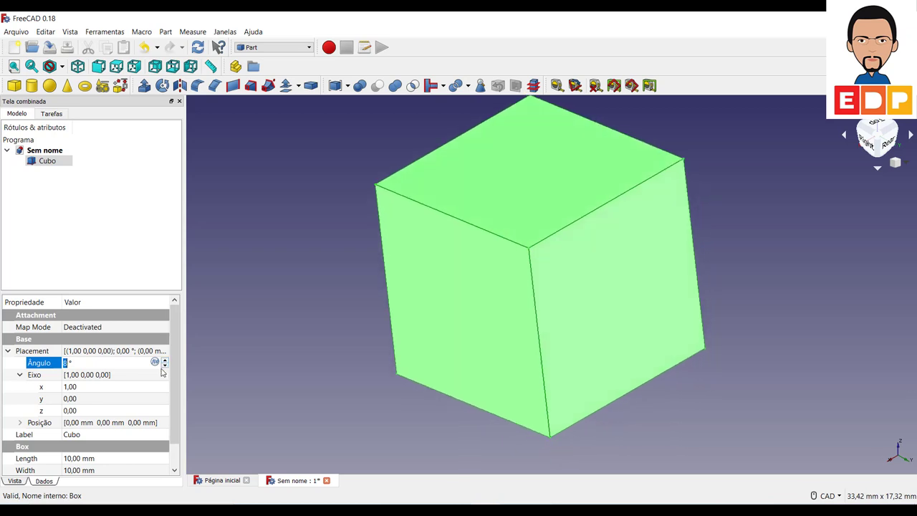
{"action": "left_click", "coordinate": [165, 367]}
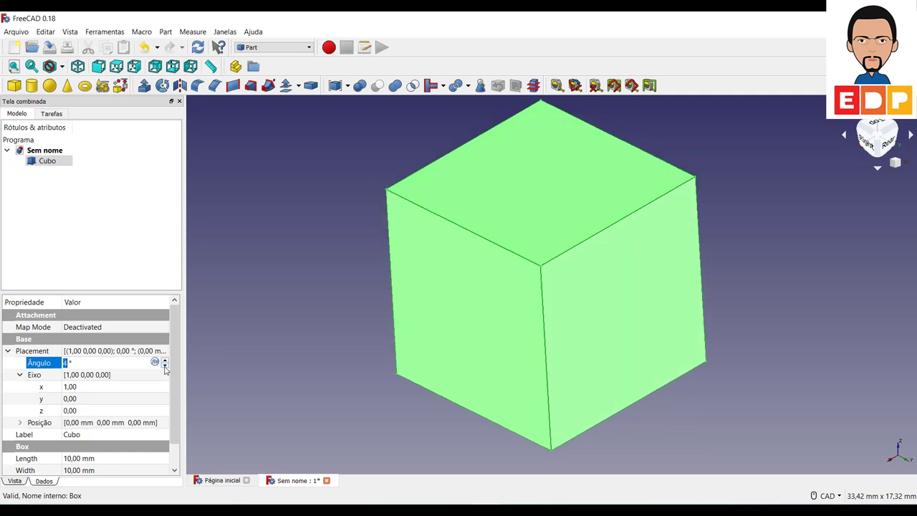
{"action": "left_click", "coordinate": [165, 367]}
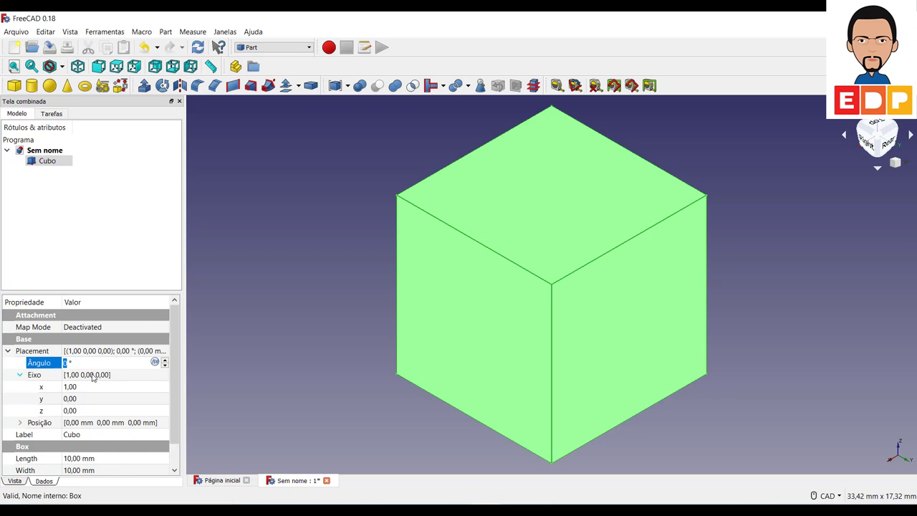
Set the rotation axis y and z components to 1
{"action": "left_click", "coordinate": [92, 399]}
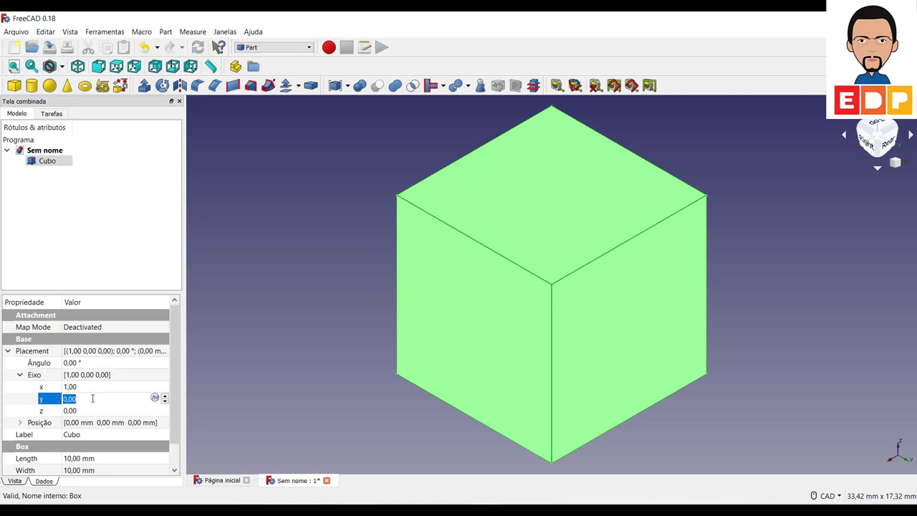
{"action": "type", "text": "1"}
{"action": "left_click", "coordinate": [82, 411]}
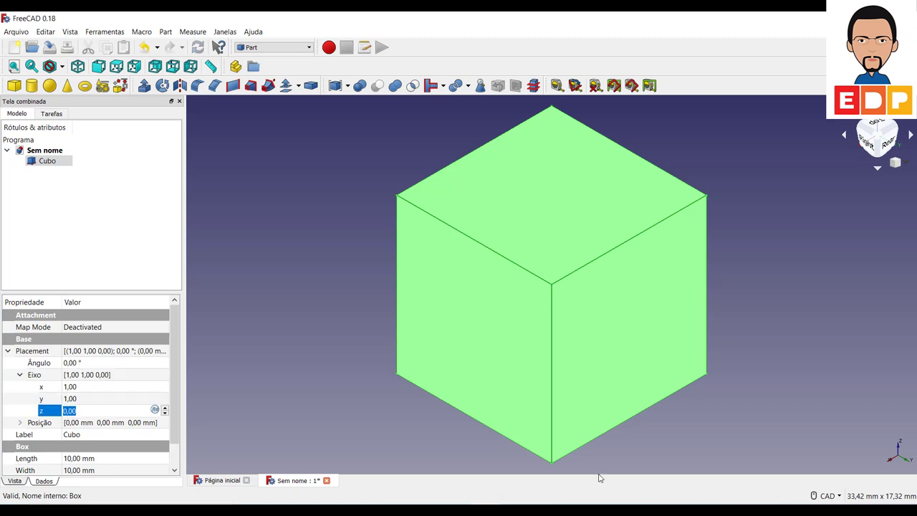
{"action": "type", "text": "1"}
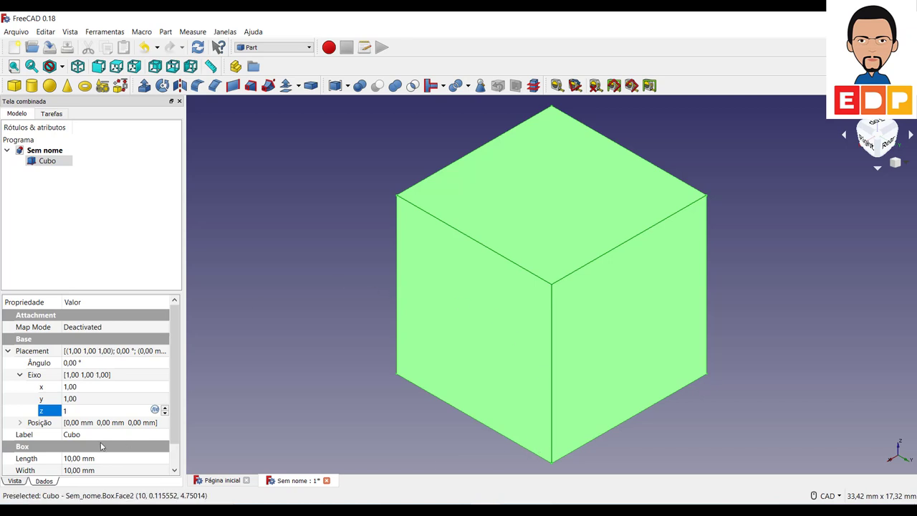
Spin the rotation angle up to 15°, then type 0 to reset it
{"action": "left_click", "coordinate": [95, 363]}
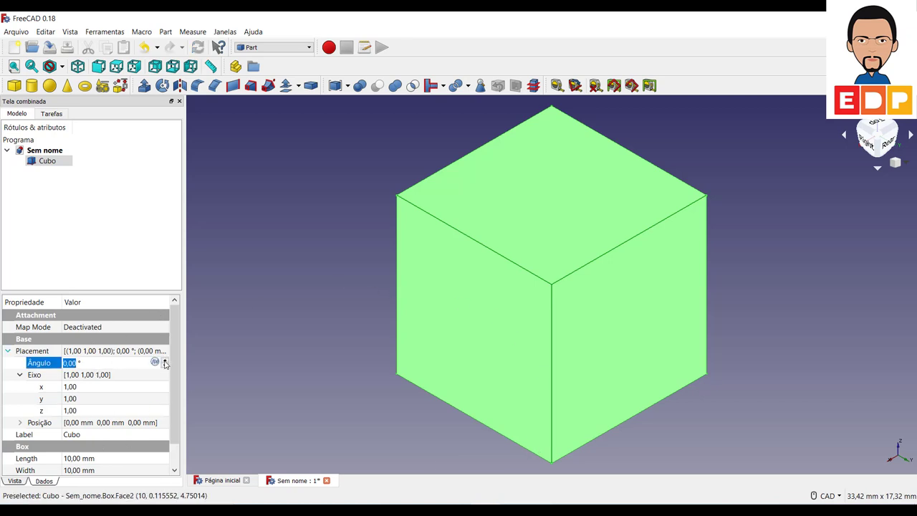
{"action": "left_click", "coordinate": [164, 361]}
{"action": "left_click", "coordinate": [164, 361]}
{"action": "left_click", "coordinate": [164, 361]}
{"action": "left_click", "coordinate": [165, 361]}
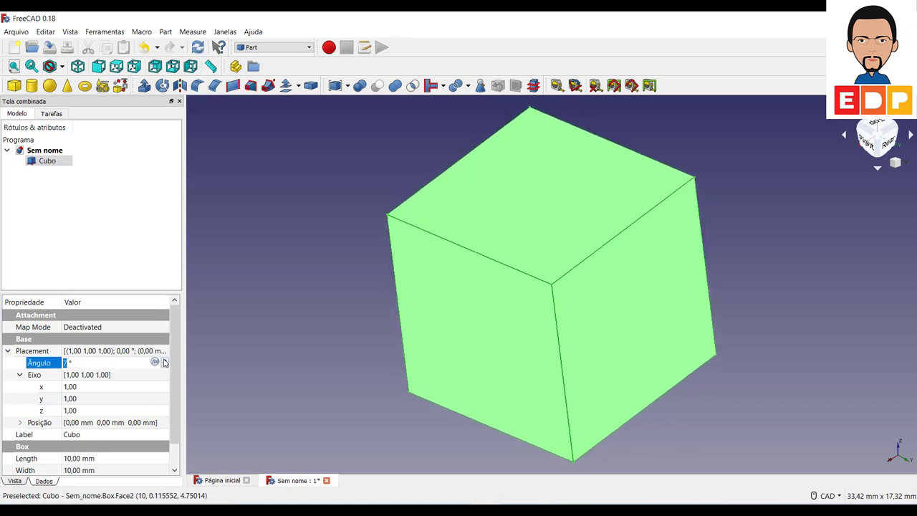
{"action": "left_click", "coordinate": [164, 361]}
{"action": "left_click", "coordinate": [164, 361]}
{"action": "left_click", "coordinate": [164, 361]}
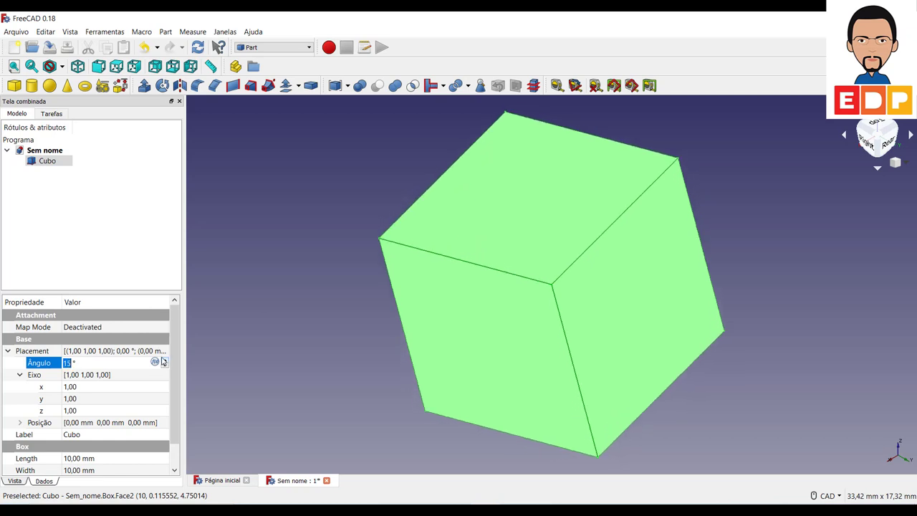
{"action": "type", "text": "0"}
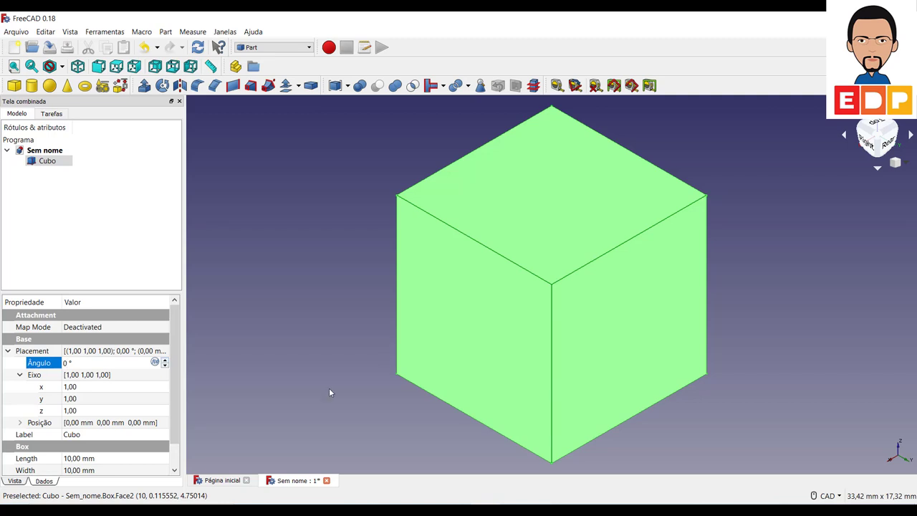
Set Cubo's rotation axis x and y components to 0, leaving z at 1
{"action": "left_click", "coordinate": [84, 391]}
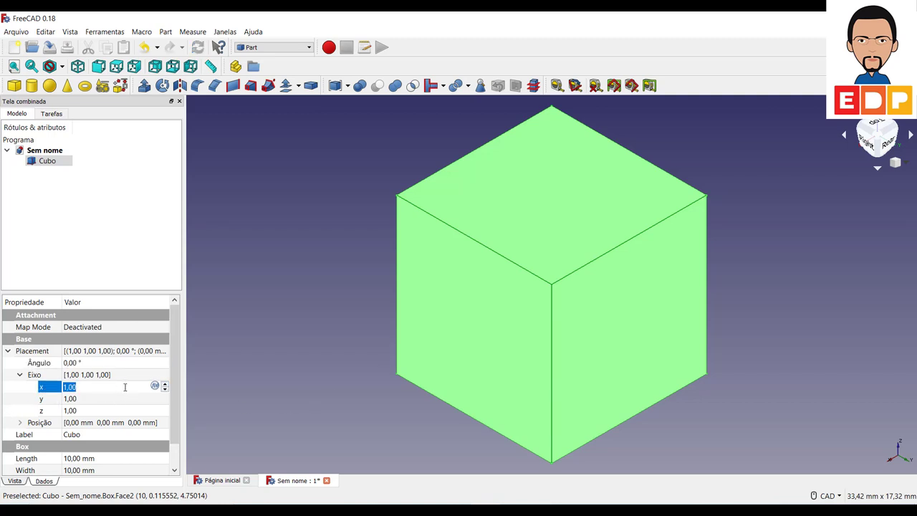
{"action": "type", "text": "0"}
{"action": "left_click", "coordinate": [80, 400]}
{"action": "left_click", "coordinate": [80, 400]}
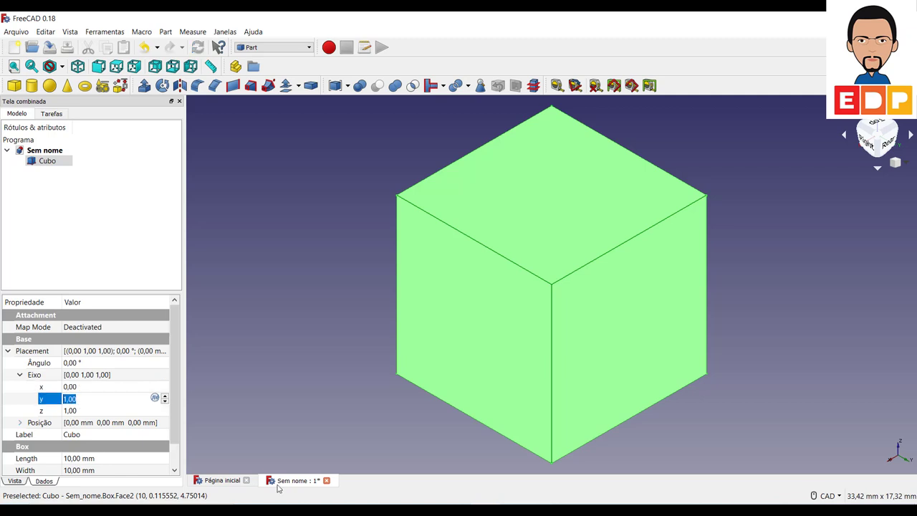
{"action": "type", "text": "0"}
{"action": "left_click", "coordinate": [257, 374]}
Reselect Cubo and expand its Placement position x, y, z values
{"action": "left_click", "coordinate": [47, 161]}
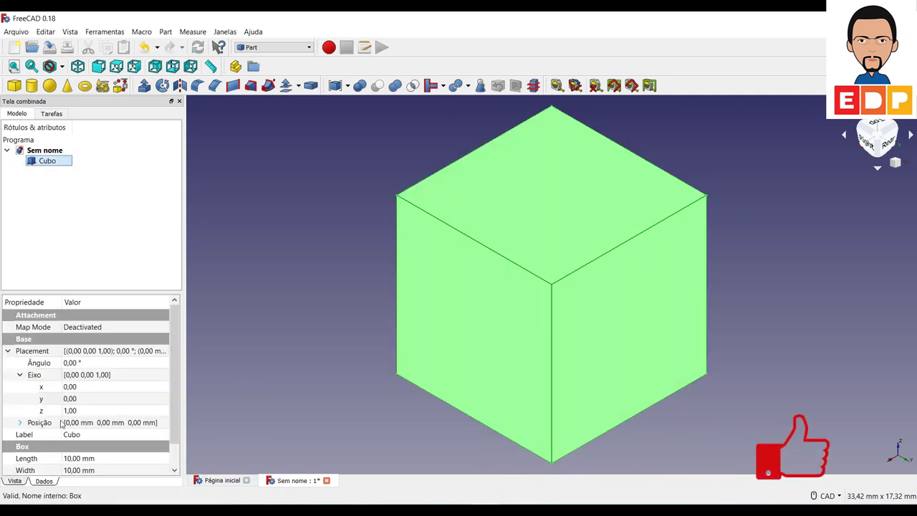
{"action": "scroll", "coordinate": [70, 413], "scroll_direction": "down", "scroll_amount": 1}
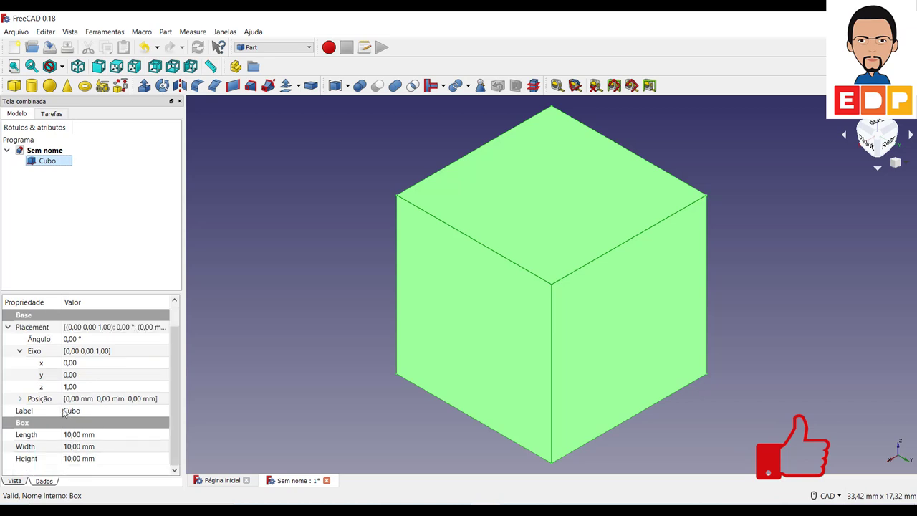
{"action": "left_click", "coordinate": [20, 398]}
{"action": "scroll", "coordinate": [86, 376], "scroll_direction": "down", "scroll_amount": 1}
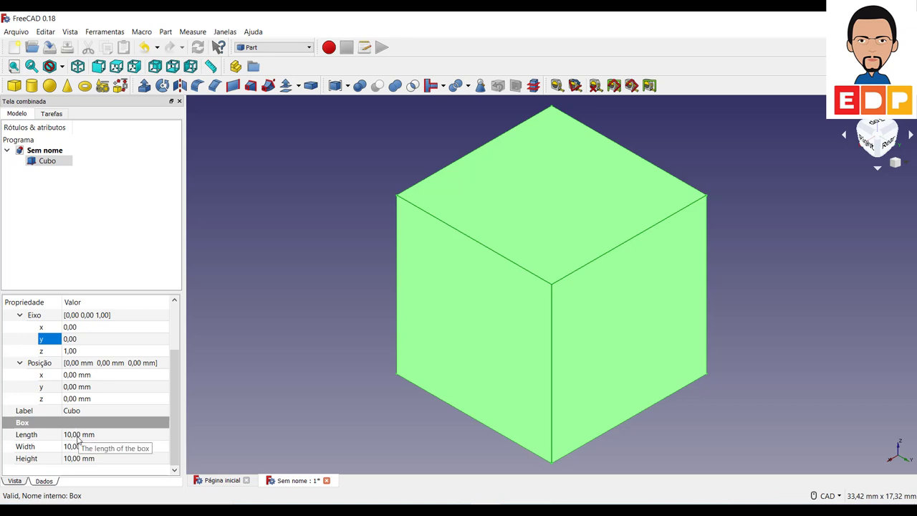
Set Cubo's Length to 20 mm, Width to 50 mm and Height to 70 mm
{"action": "left_click", "coordinate": [78, 436]}
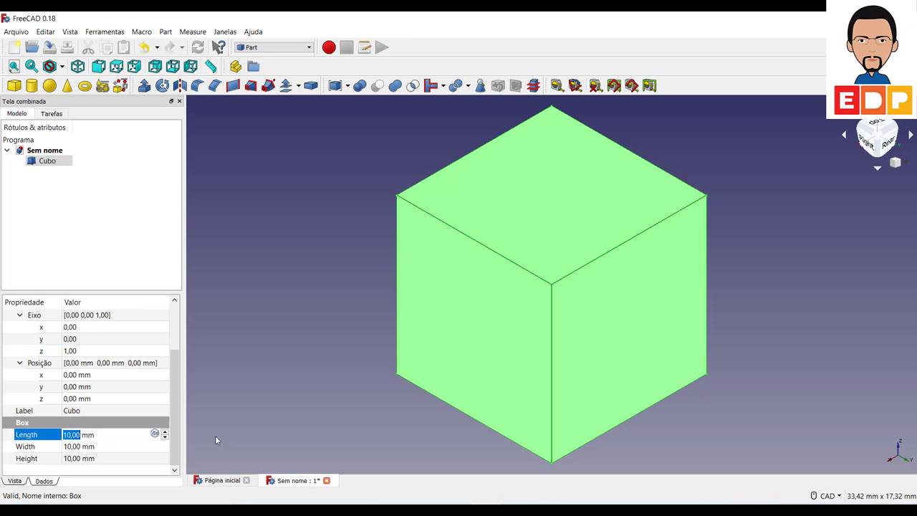
{"action": "type", "text": "20"}
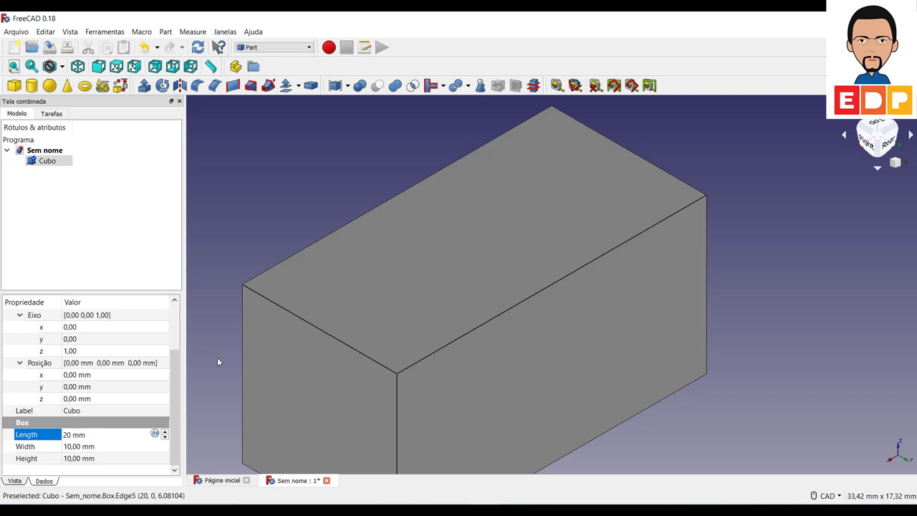
{"action": "left_click", "coordinate": [89, 448]}
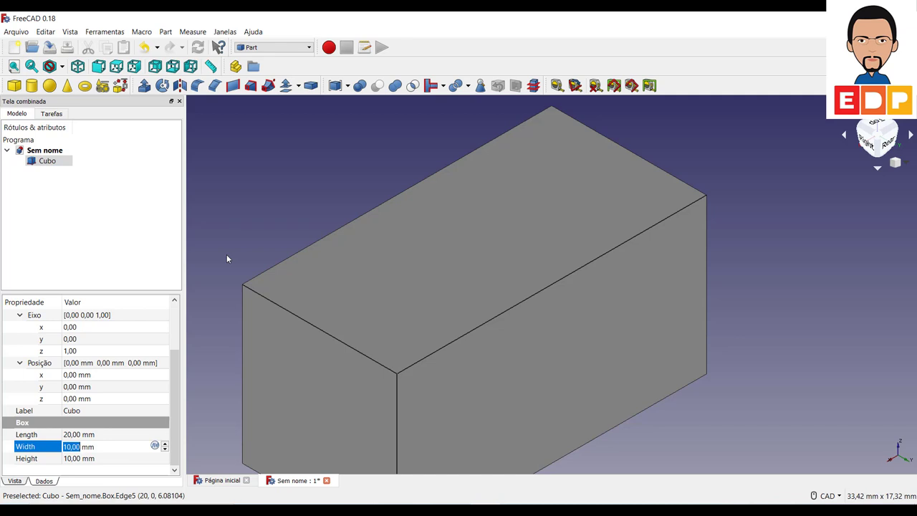
{"action": "type", "text": "50"}
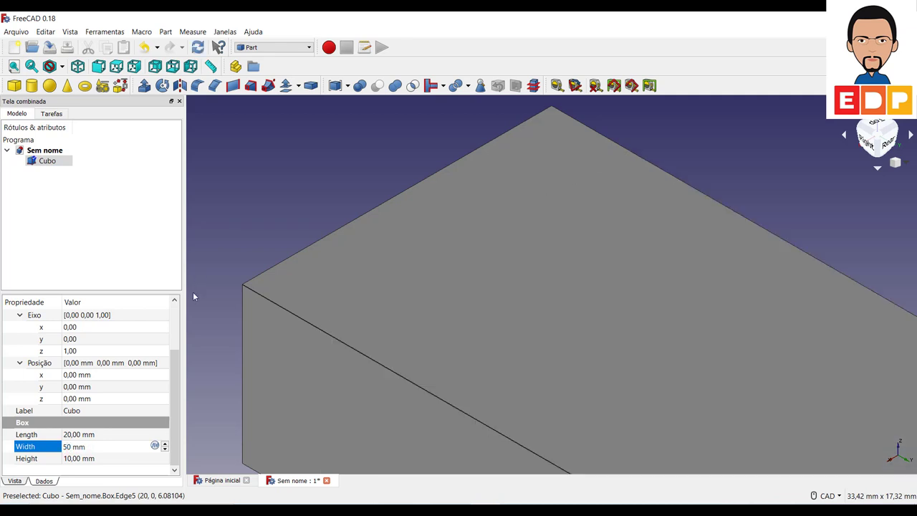
{"action": "left_click", "coordinate": [74, 458]}
{"action": "scroll", "coordinate": [236, 354], "scroll_direction": "down", "scroll_amount": 2}
{"action": "scroll", "coordinate": [235, 354], "scroll_direction": "down", "scroll_amount": 2}
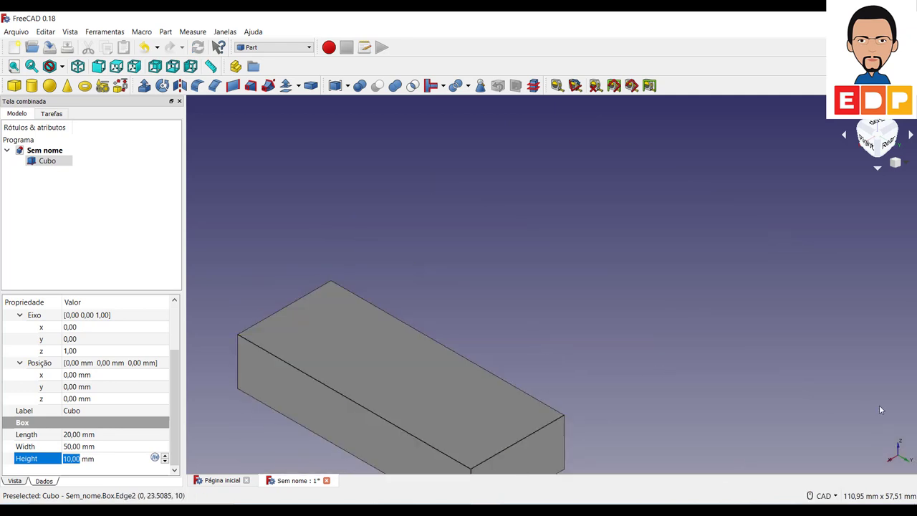
{"action": "type", "text": "70"}
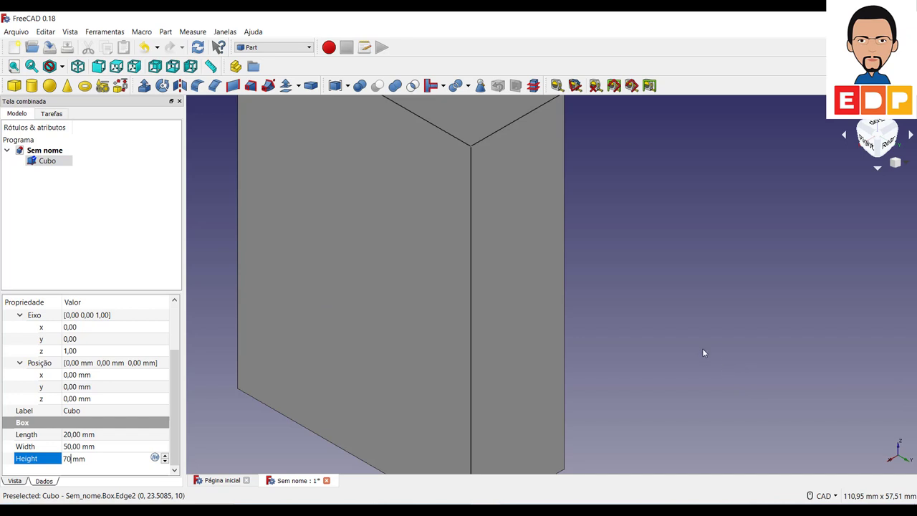
{"action": "scroll", "coordinate": [702, 353], "scroll_direction": "down", "scroll_amount": 5}
{"action": "scroll", "coordinate": [702, 352], "scroll_direction": "up", "scroll_amount": 2}
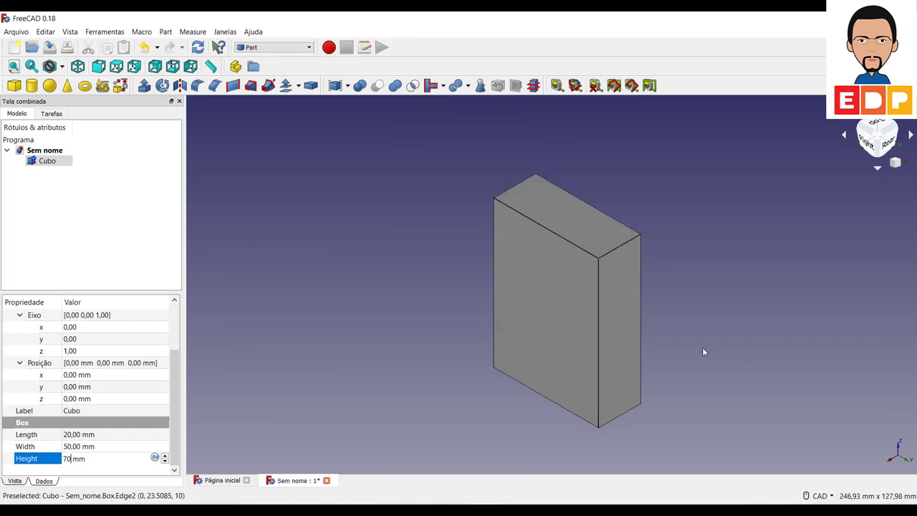
{"action": "scroll", "coordinate": [703, 352], "scroll_direction": "up", "scroll_amount": 3}
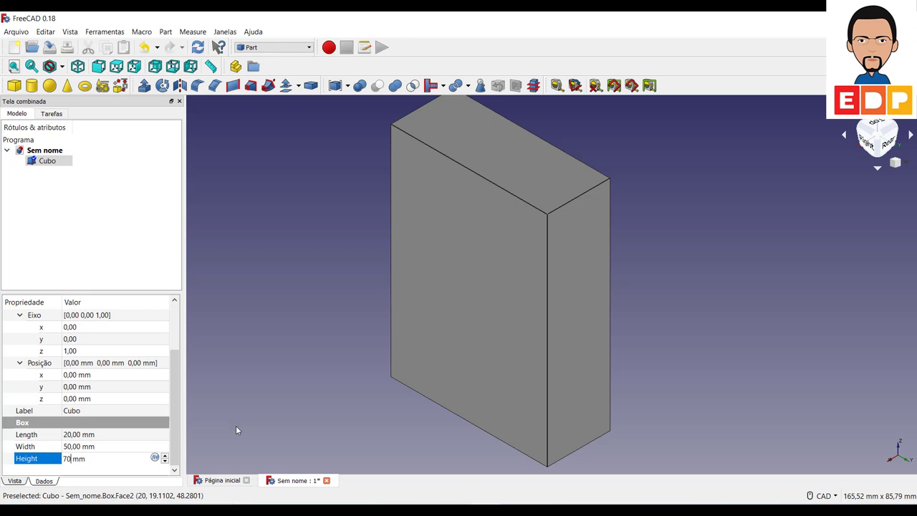
{"action": "left_click", "coordinate": [297, 286]}
{"action": "left_click", "coordinate": [415, 301]}
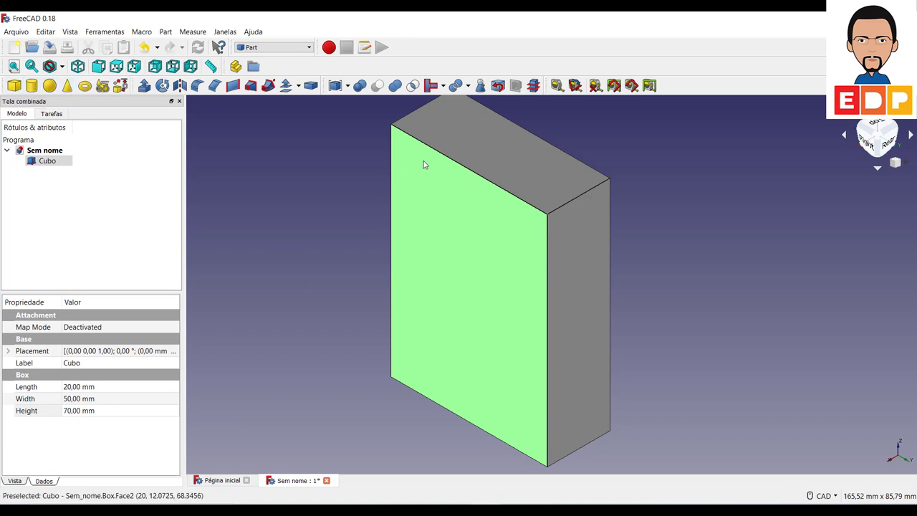
Add a second cube, Cubo001, undoing an accidental width edit on Cubo, then select Cubo001
{"action": "left_click", "coordinate": [13, 87]}
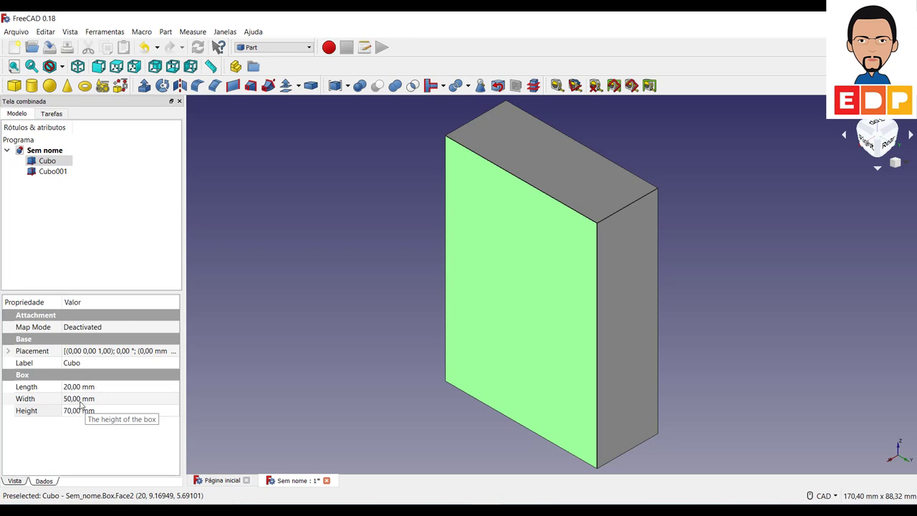
{"action": "left_click", "coordinate": [80, 400]}
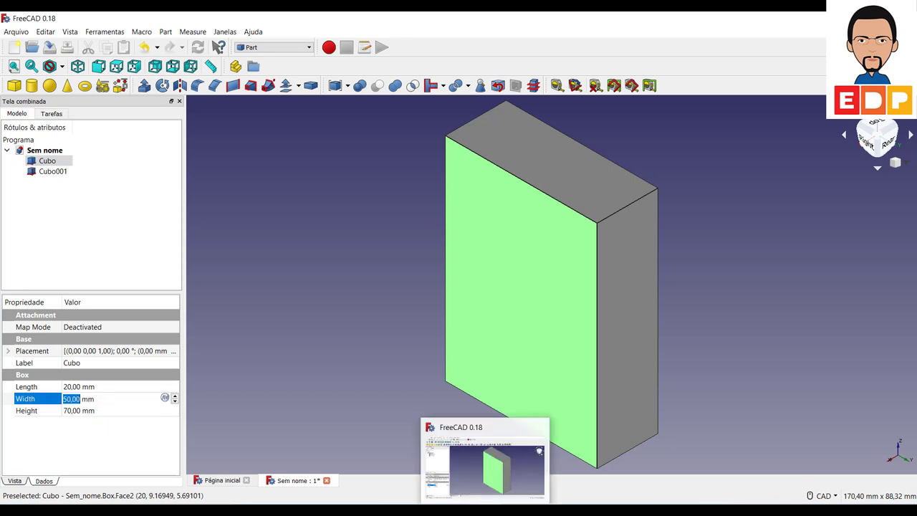
{"action": "type", "text": "30"}
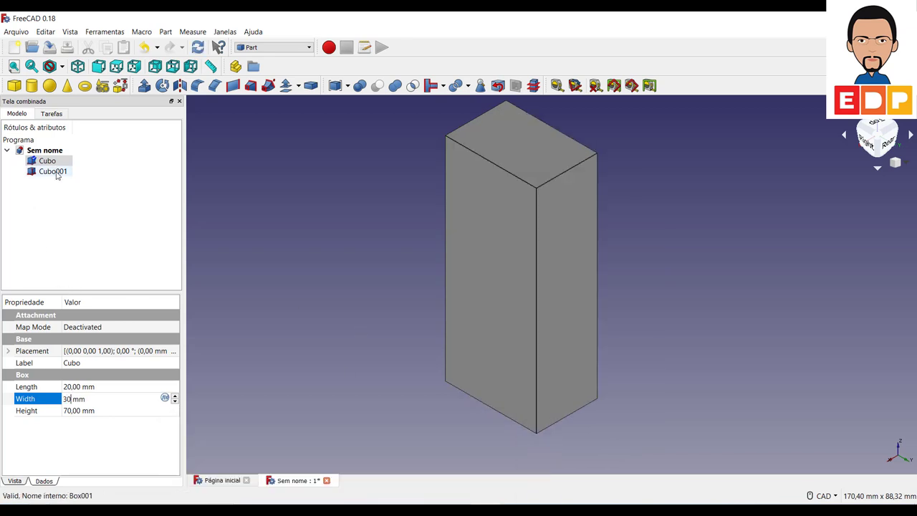
{"action": "key", "text": "ctrl+z"}
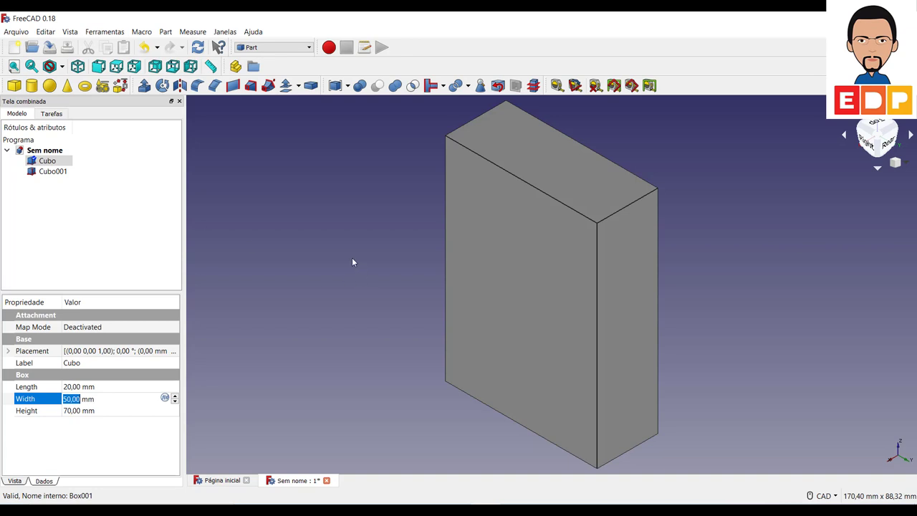
{"action": "left_click", "coordinate": [352, 262]}
{"action": "left_click", "coordinate": [52, 171]}
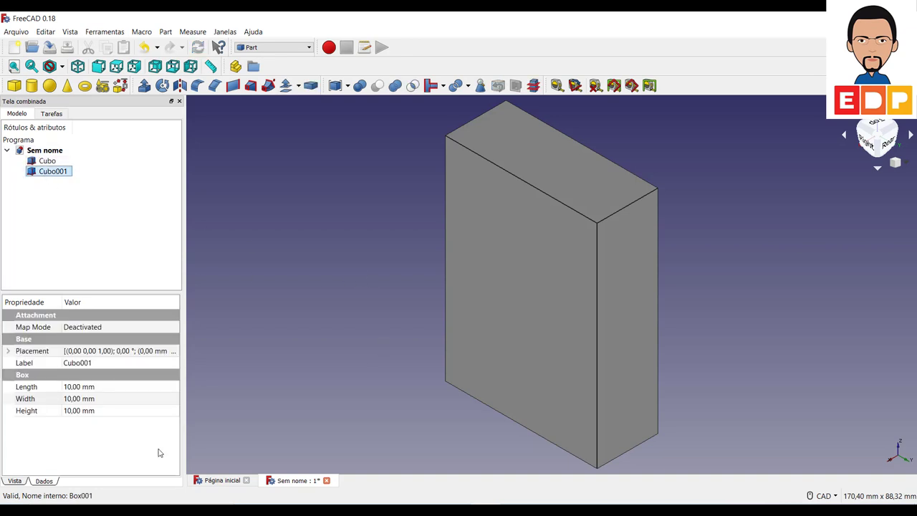
Give Cubo001 a Length of 30 mm, Width of 50 mm and Height of 20 mm
{"action": "left_click", "coordinate": [76, 388]}
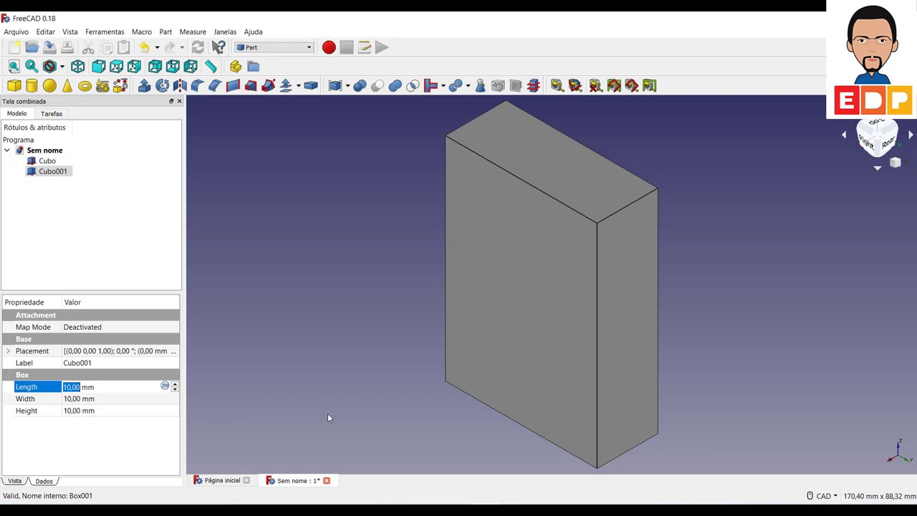
{"action": "type", "text": "30"}
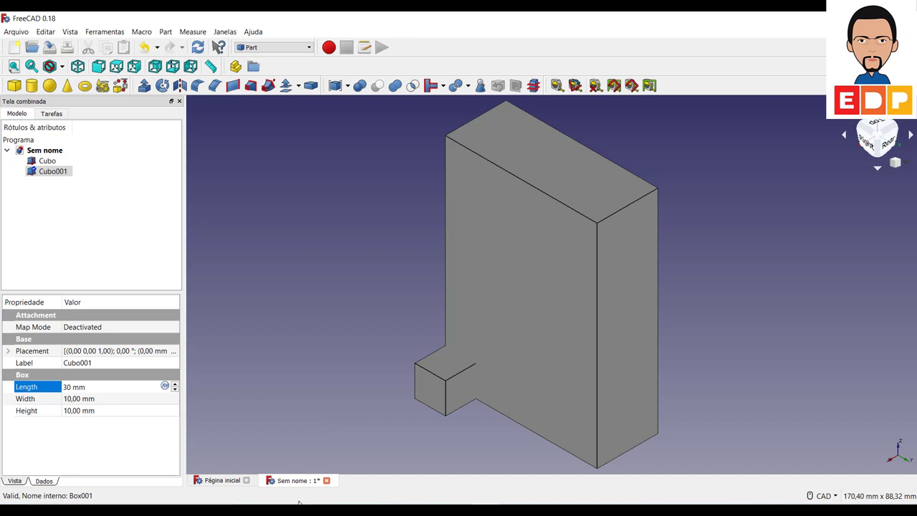
{"action": "left_click", "coordinate": [76, 400]}
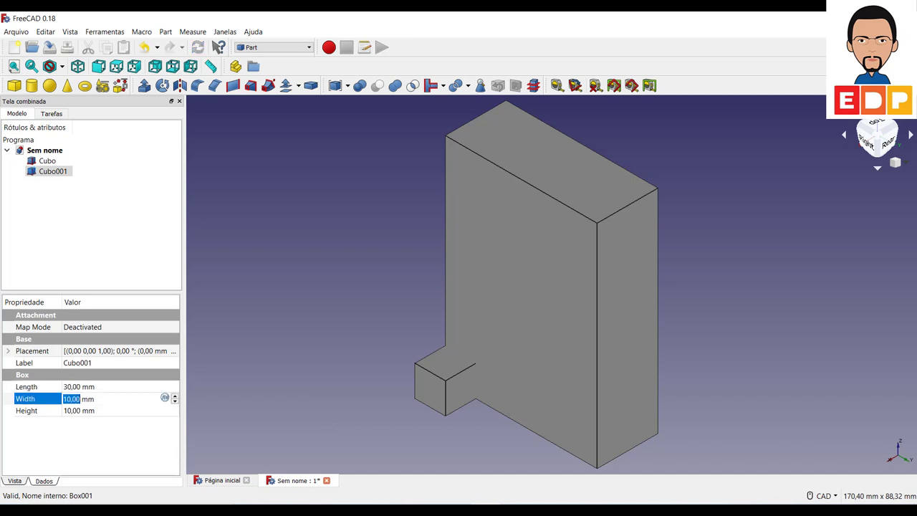
{"action": "type", "text": "50"}
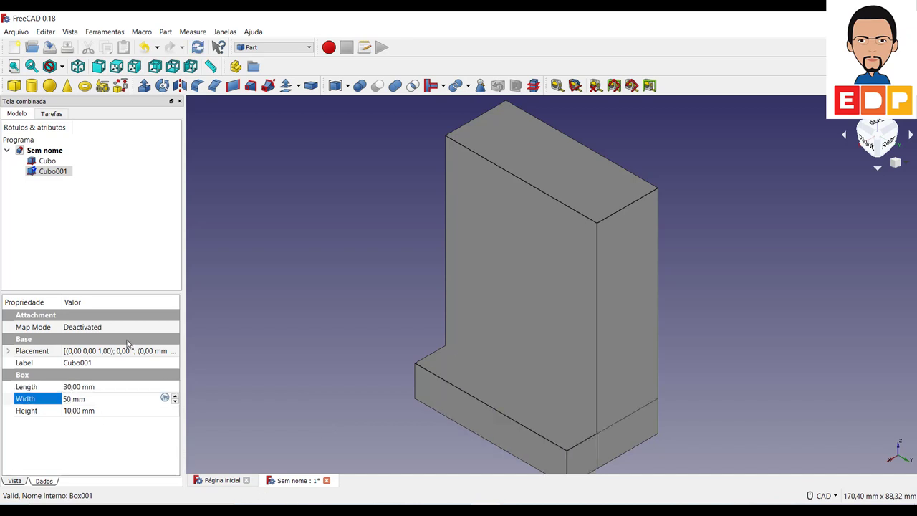
{"action": "left_click", "coordinate": [74, 413]}
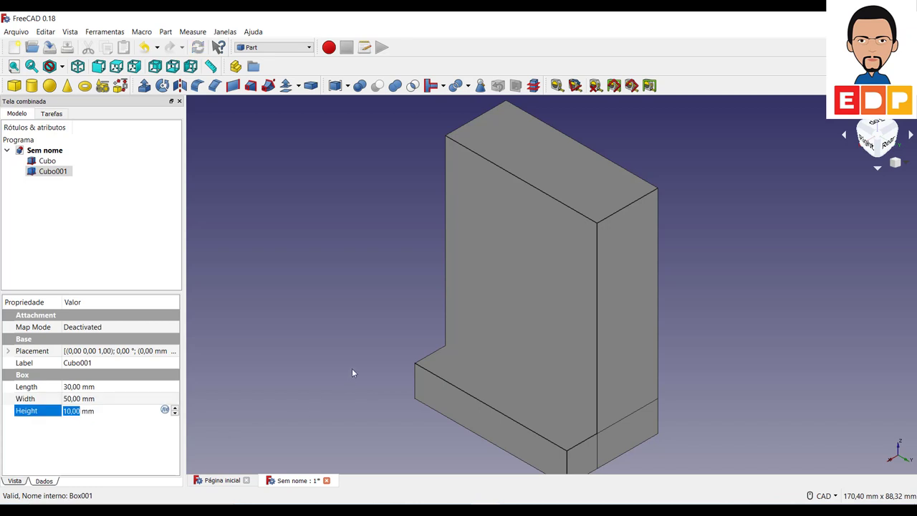
{"action": "type", "text": "20"}
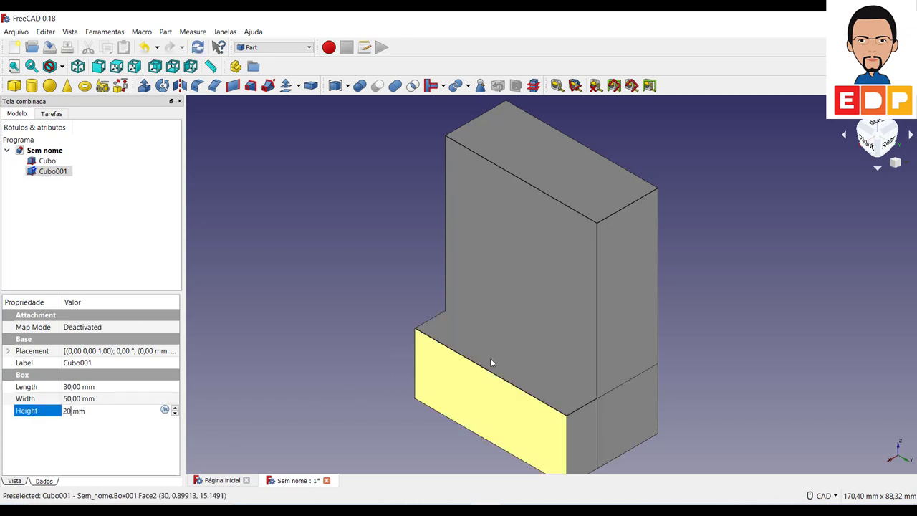
{"action": "left_click", "coordinate": [76, 389]}
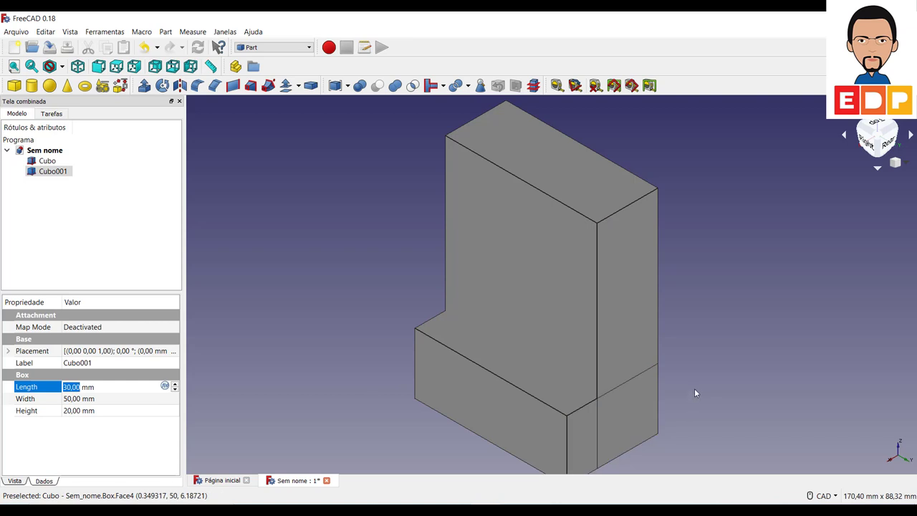
Pan and zoom the view to inspect the new L-shaped block
{"action": "scroll", "coordinate": [691, 385], "scroll_direction": "down", "scroll_amount": 5}
{"action": "scroll", "coordinate": [691, 386], "scroll_direction": "up", "scroll_amount": 6}
{"action": "mouse_move", "coordinate": [706, 382]}
{"action": "middle_mouse_down"}
{"action": "mouse_move", "coordinate": [642, 315]}
{"action": "mouse_move", "coordinate": [647, 343]}
{"action": "middle_mouse_up"}
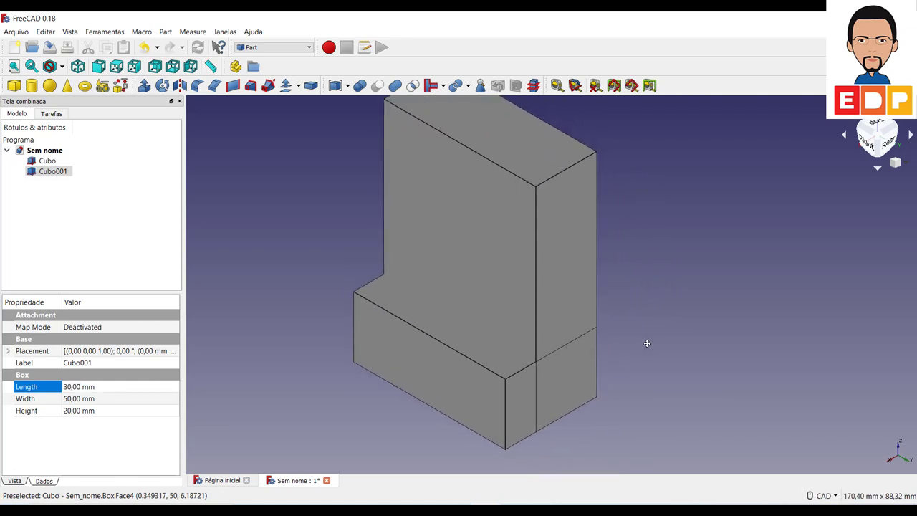
{"action": "scroll", "coordinate": [642, 346], "scroll_direction": "down", "scroll_amount": 2}
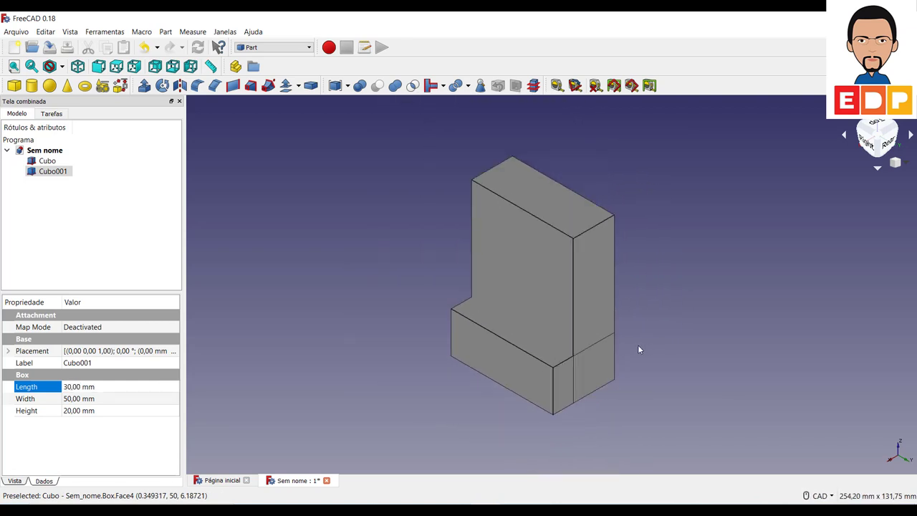
{"action": "left_click", "coordinate": [702, 341]}
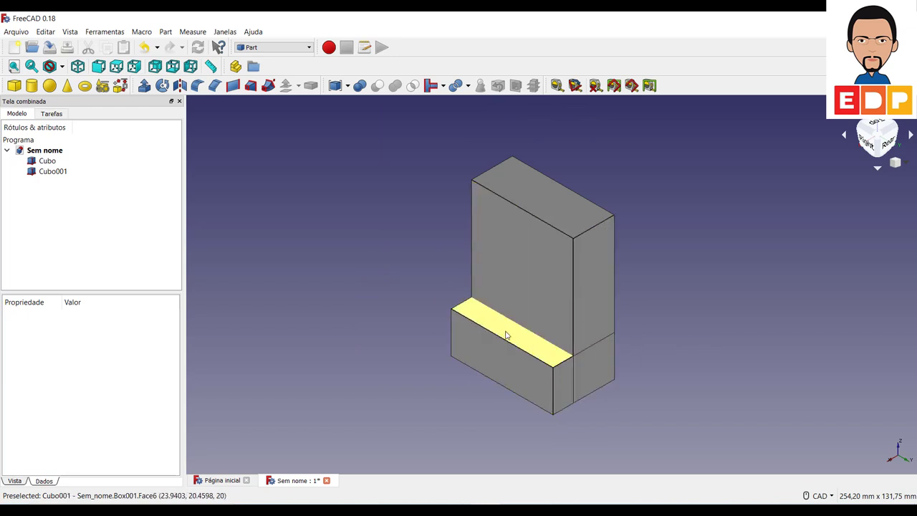
{"action": "scroll", "coordinate": [506, 335], "scroll_direction": "down", "scroll_amount": 2}
{"action": "scroll", "coordinate": [506, 335], "scroll_direction": "up", "scroll_amount": 2}
{"action": "scroll", "coordinate": [633, 332], "scroll_direction": "up", "scroll_amount": 3}
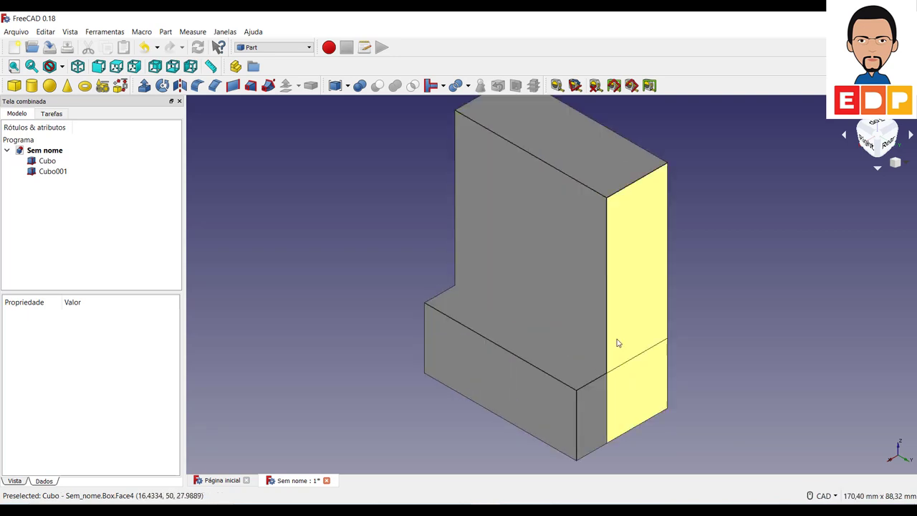
{"action": "scroll", "coordinate": [472, 319], "scroll_direction": "down", "scroll_amount": 2}
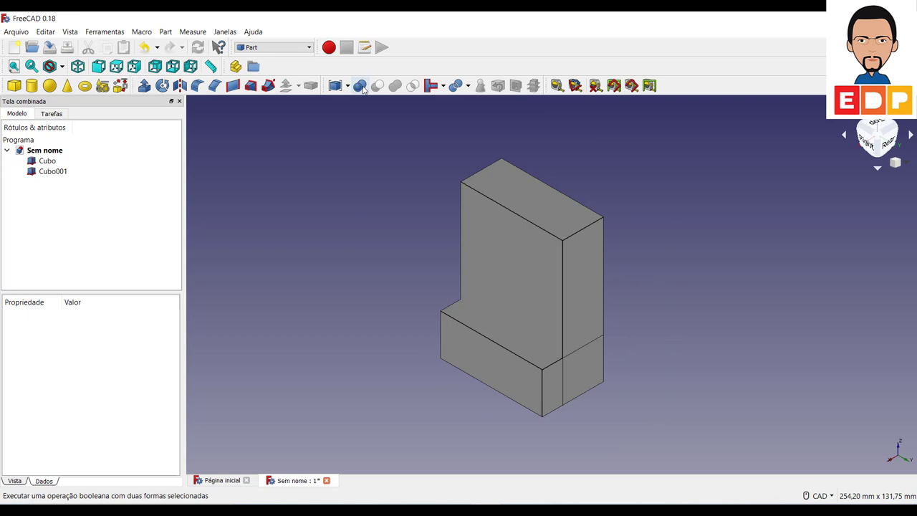
Select Cubo and Cubo001 and apply a Boolean Union to create Fusion
{"action": "left_click", "coordinate": [45, 162]}
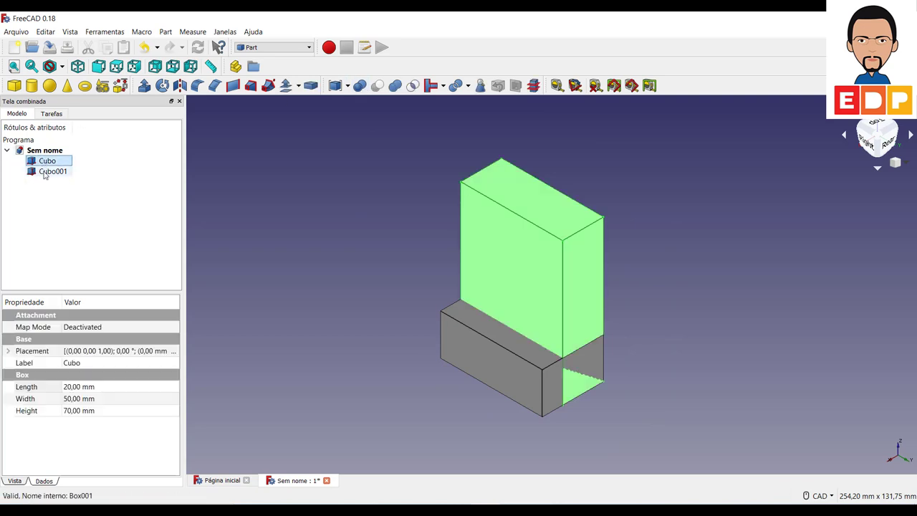
{"action": "left_click", "coordinate": [45, 173], "text": "ctrl"}
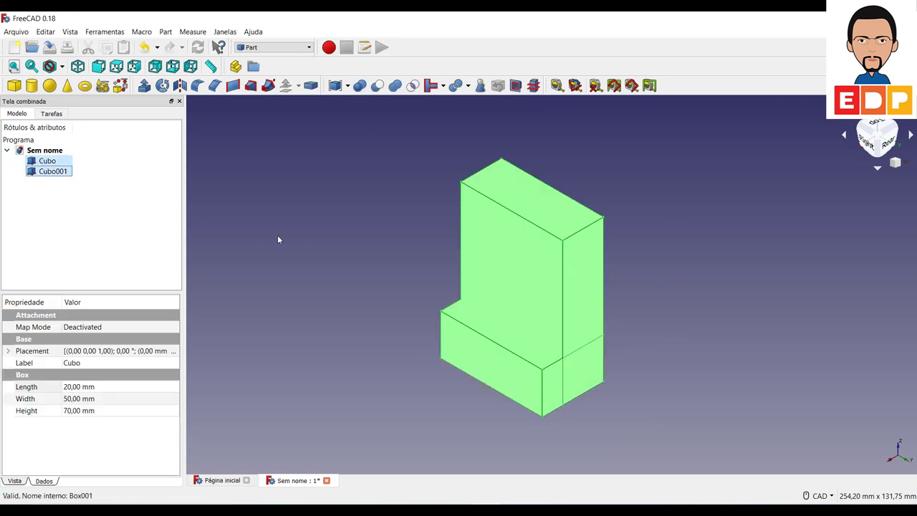
{"action": "left_click", "coordinate": [360, 85]}
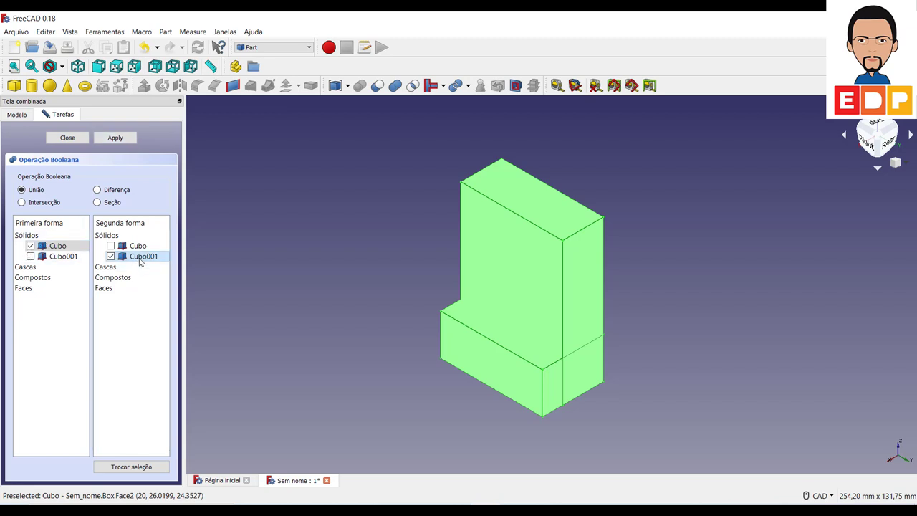
{"action": "left_click", "coordinate": [115, 138]}
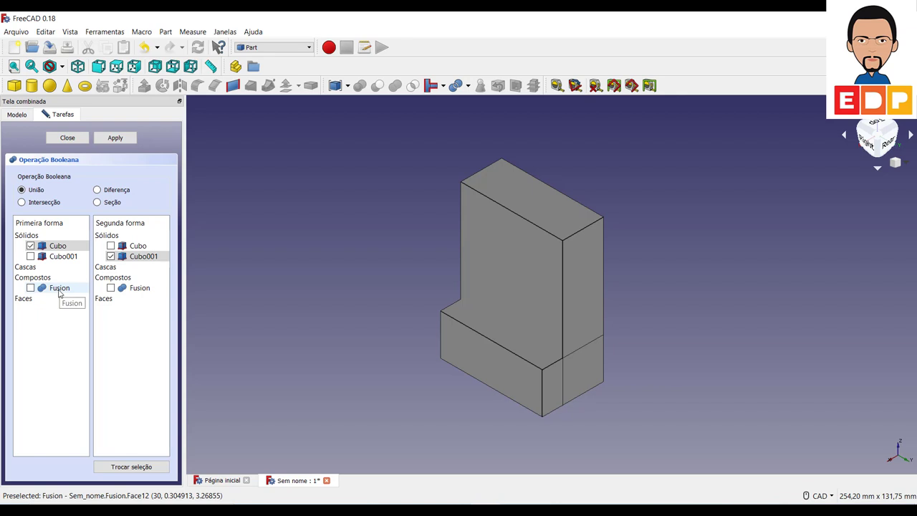
Apply a Boolean Intersection of the two boxes, then undo the Common result
{"action": "left_click", "coordinate": [61, 290]}
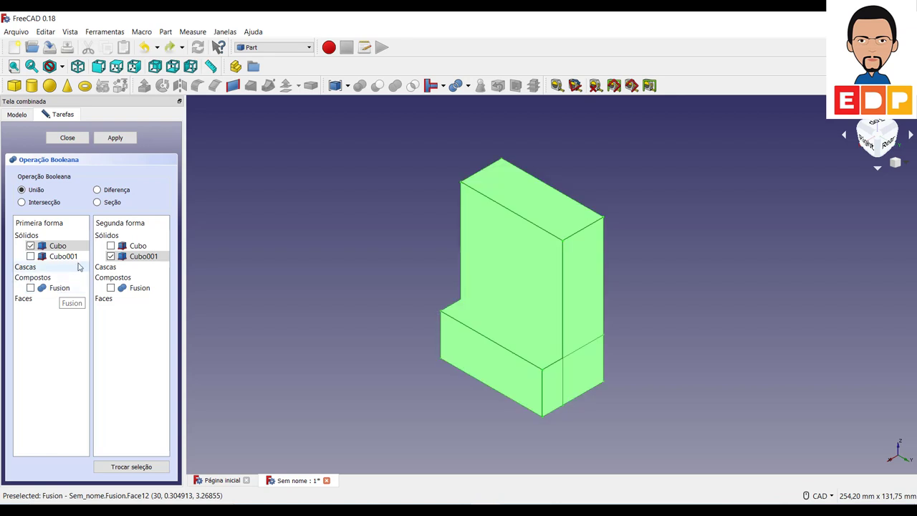
{"action": "left_click", "coordinate": [53, 204]}
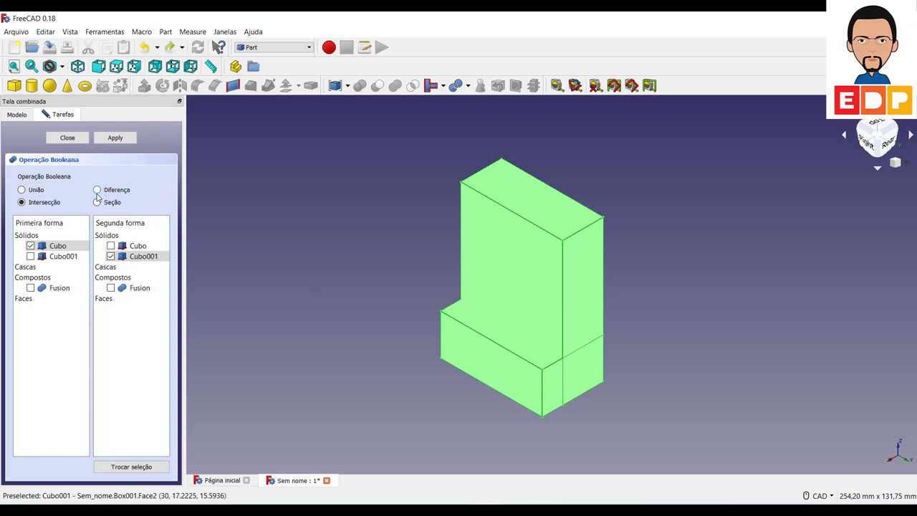
{"action": "left_click", "coordinate": [115, 137]}
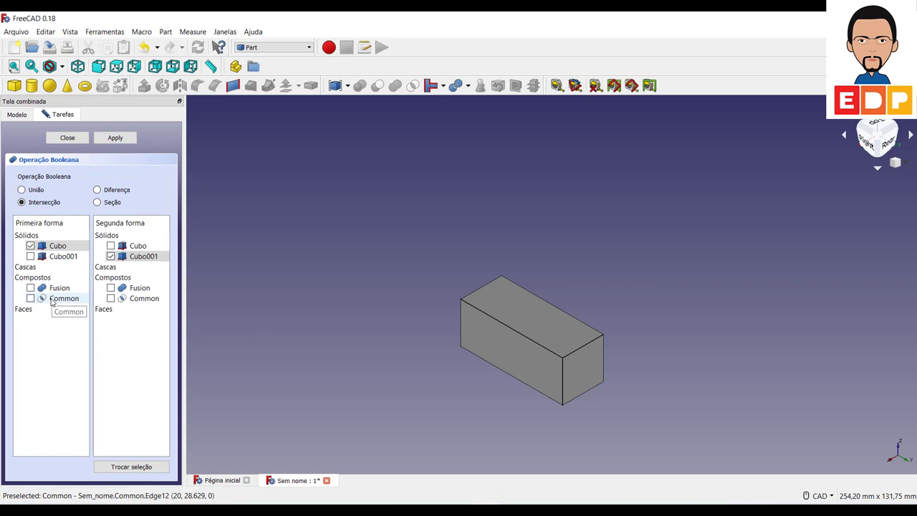
{"action": "key", "text": "ctrl+z"}
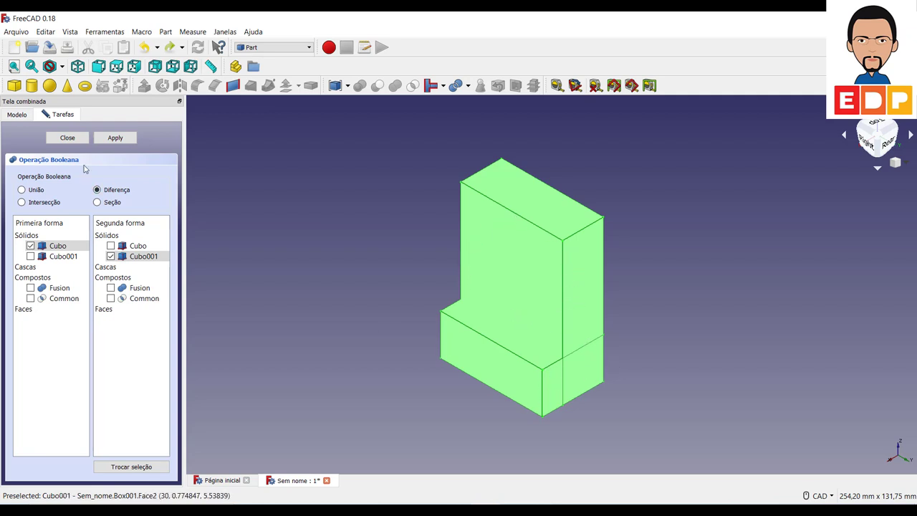
{"action": "left_click", "coordinate": [115, 137]}
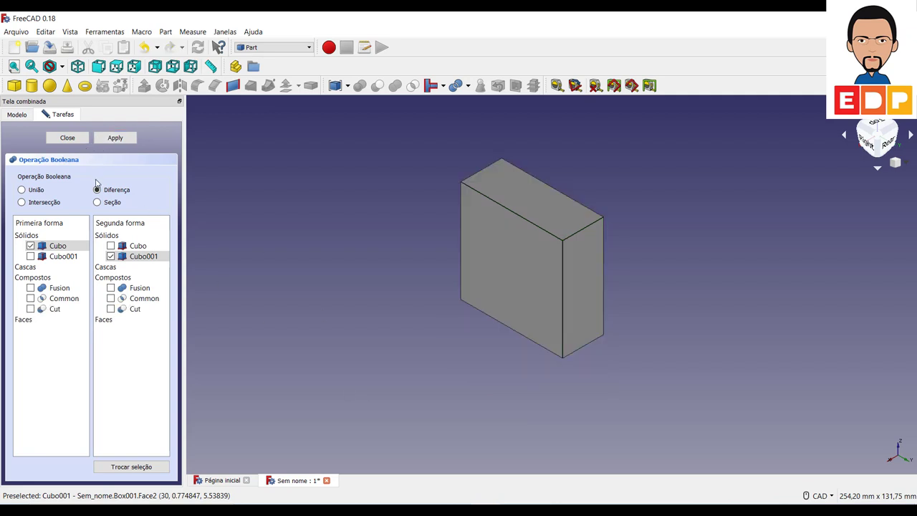
{"action": "key", "text": "ctrl+z"}
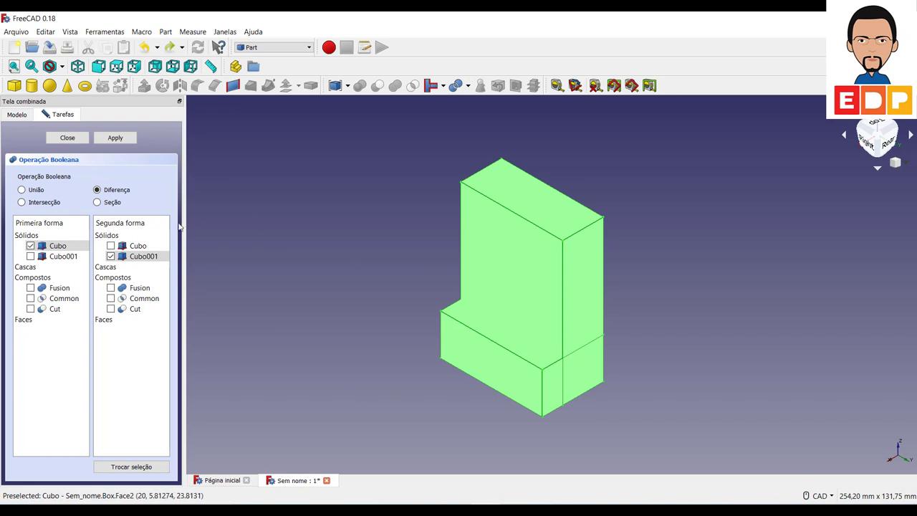
{"action": "left_click", "coordinate": [98, 202]}
{"action": "left_click", "coordinate": [115, 138]}
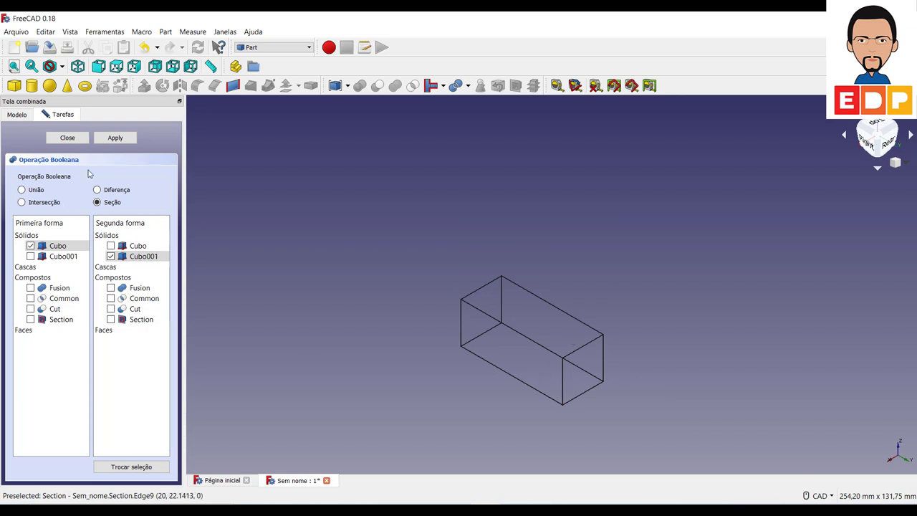
{"action": "key", "text": "ctrl+z"}
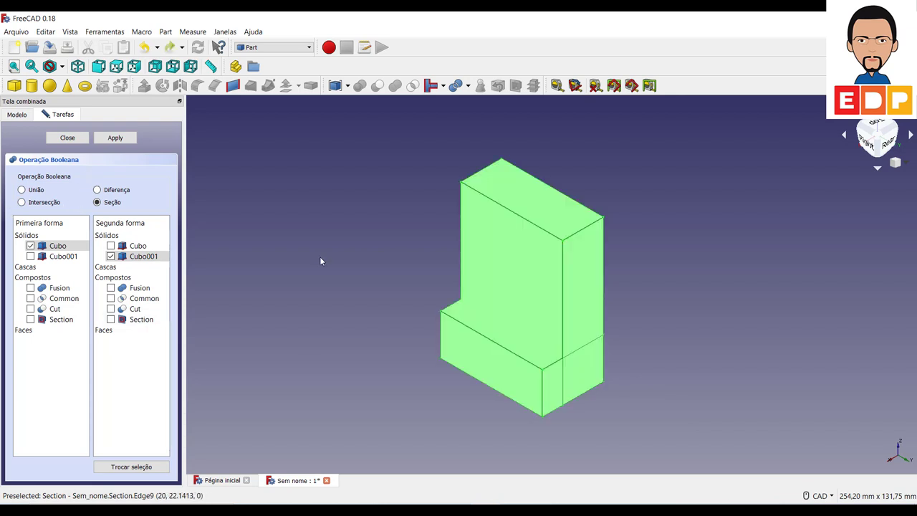
Close the Boolean panel, select Cubo001 and expand its Placement position and axis values
{"action": "left_click", "coordinate": [57, 137]}
{"action": "left_click", "coordinate": [57, 172]}
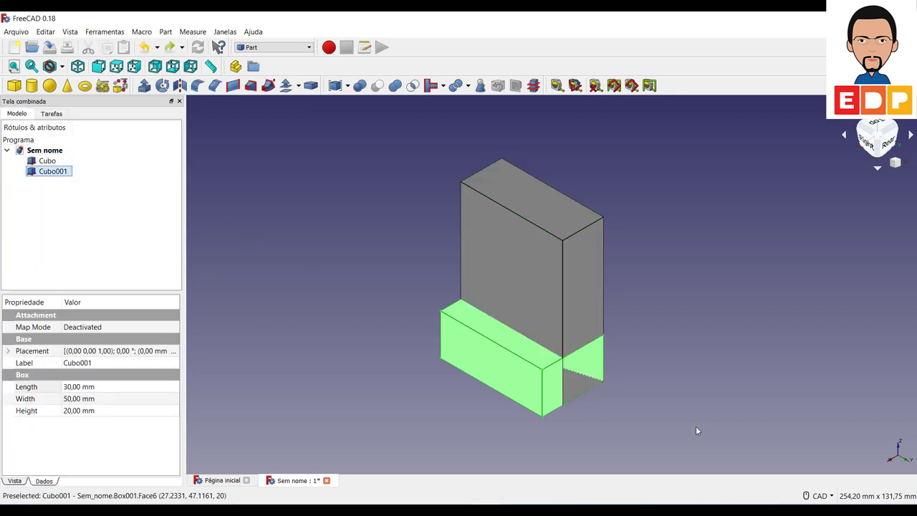
{"action": "left_click", "coordinate": [490, 415]}
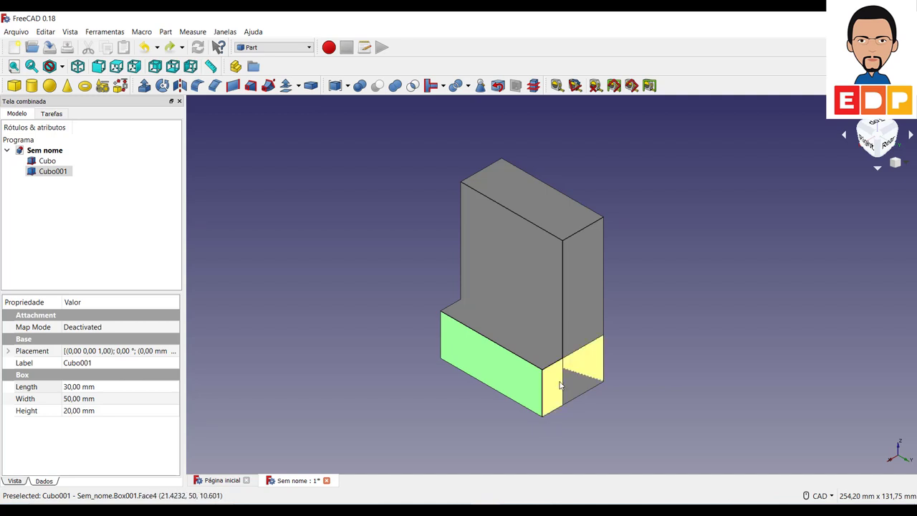
{"action": "left_click", "coordinate": [566, 380]}
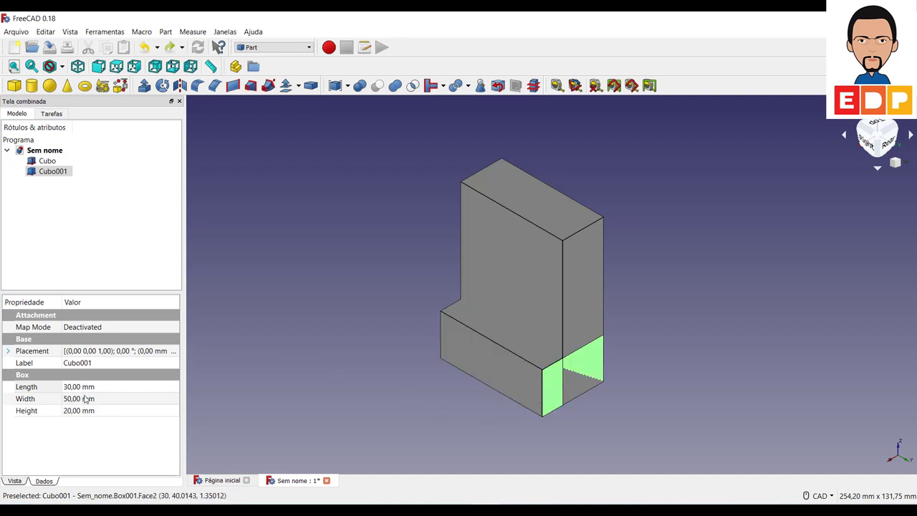
{"action": "left_click", "coordinate": [8, 351]}
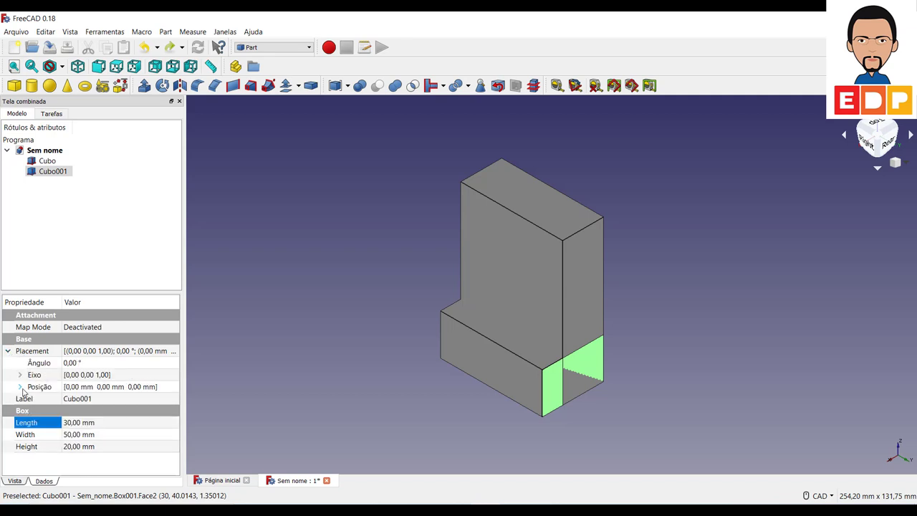
{"action": "left_click", "coordinate": [20, 387]}
{"action": "left_click", "coordinate": [20, 374]}
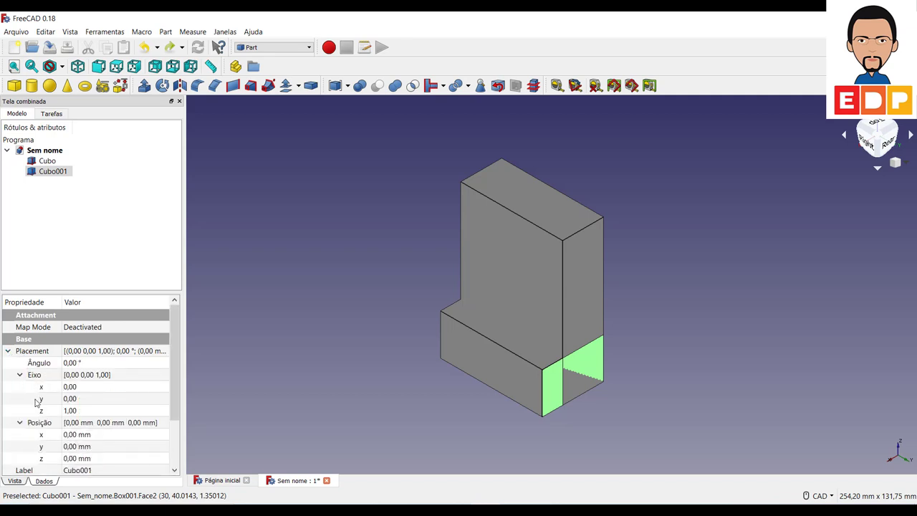
{"action": "scroll", "coordinate": [38, 405], "scroll_direction": "down", "scroll_amount": 2}
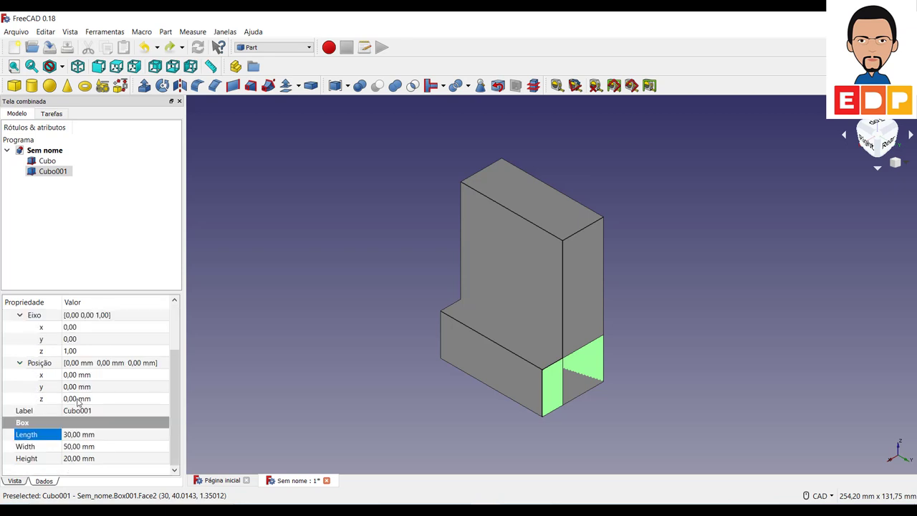
Raise Cubo001 to z = 20 mm and enter a width of 30 mm
{"action": "left_click", "coordinate": [78, 400]}
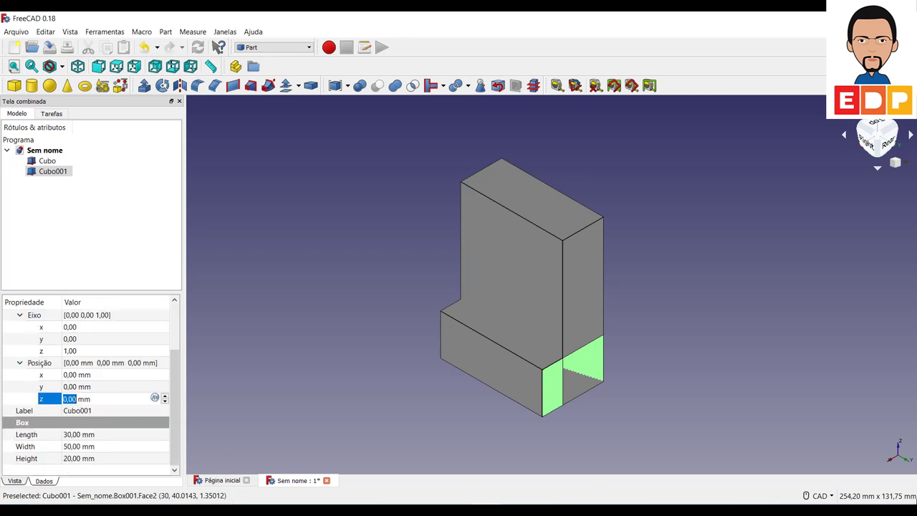
{"action": "type", "text": "2"}
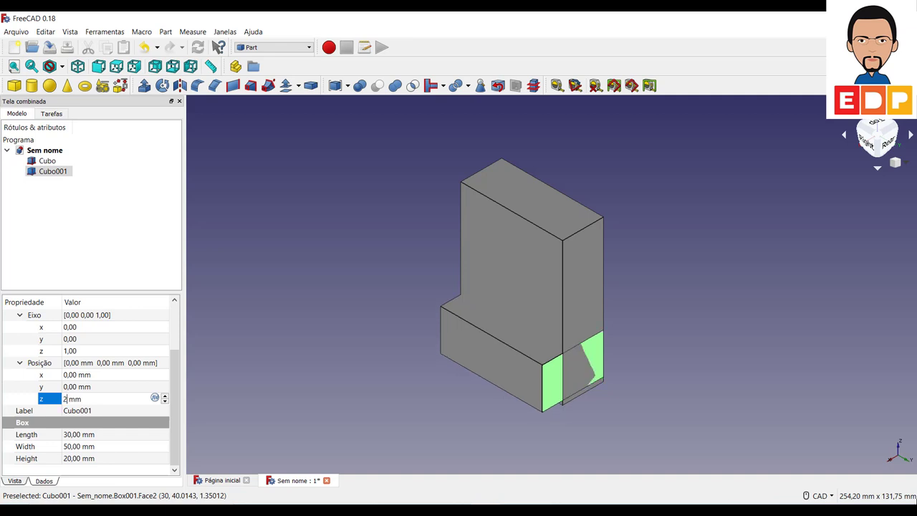
{"action": "type", "text": "0"}
{"action": "key", "text": "Return"}
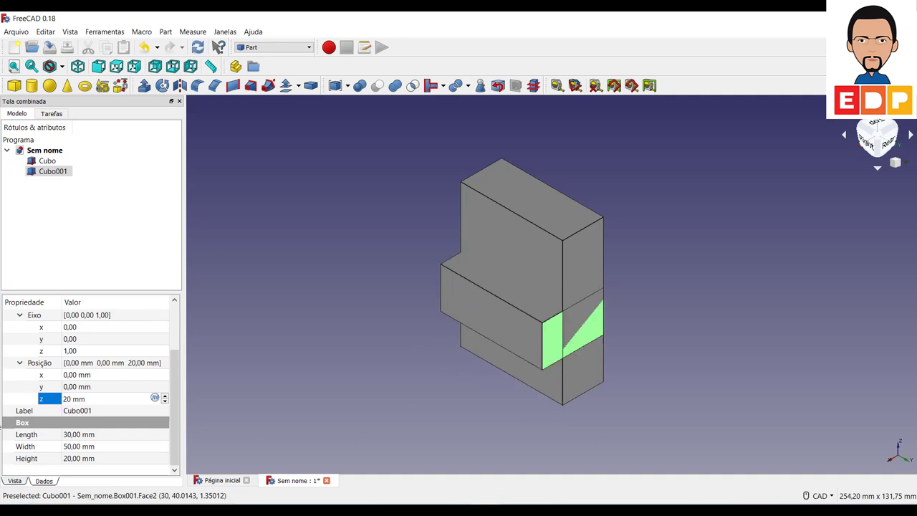
{"action": "left_click", "coordinate": [74, 448]}
{"action": "left_click", "coordinate": [73, 447]}
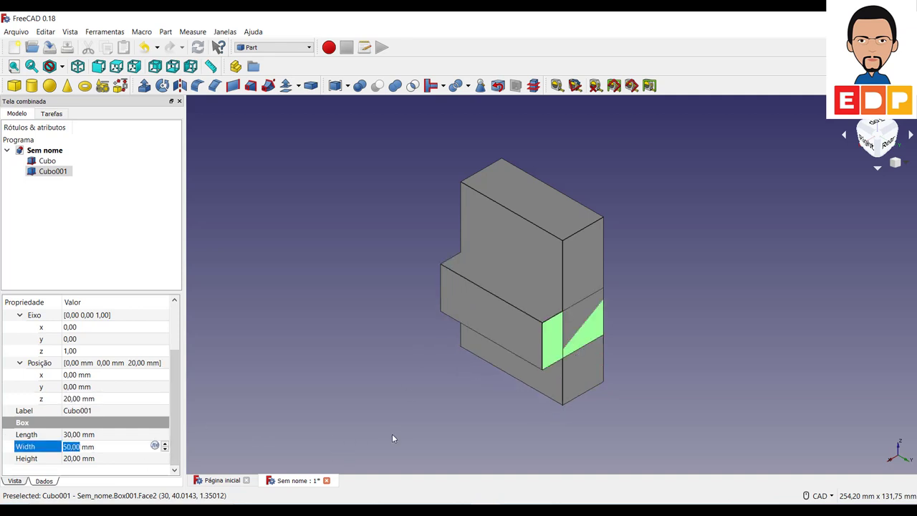
{"action": "type", "text": "3"}
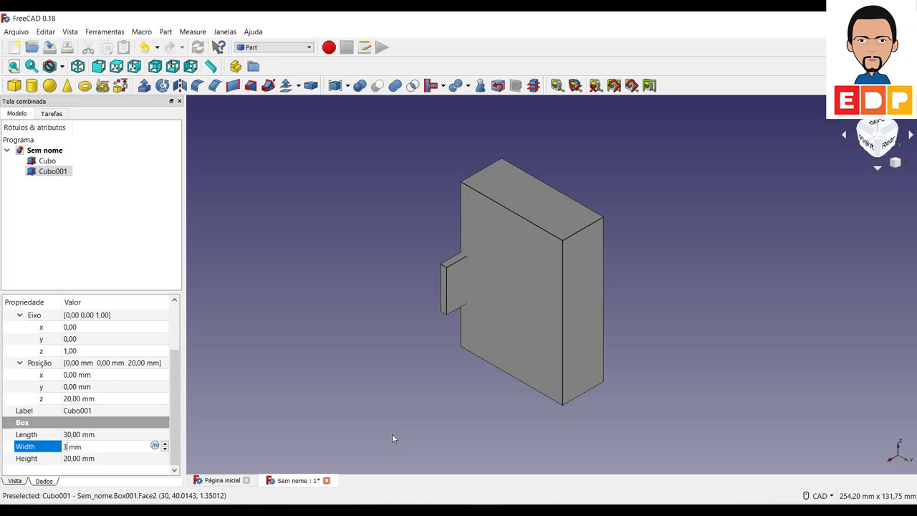
{"action": "type", "text": "0"}
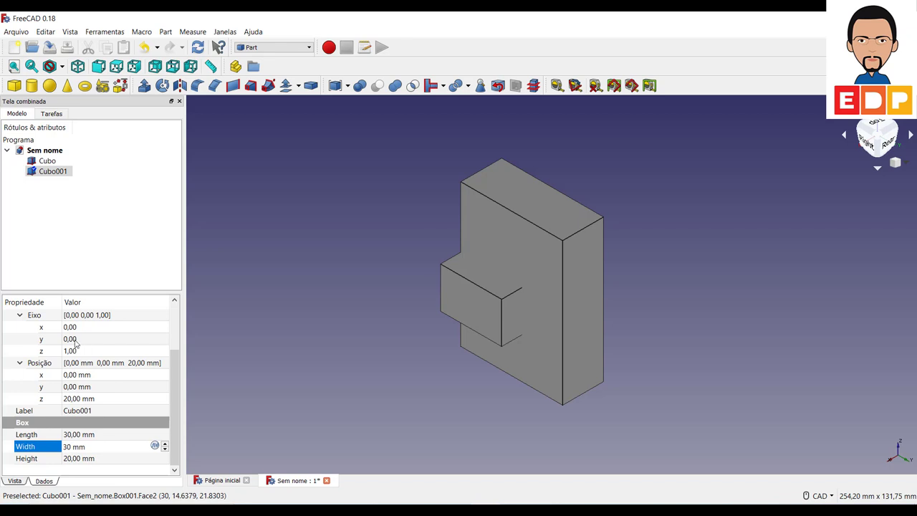
Give Cubo001 y position 10 mm, width 30 mm, length 30 mm and height 10 mm
{"action": "left_click", "coordinate": [75, 388]}
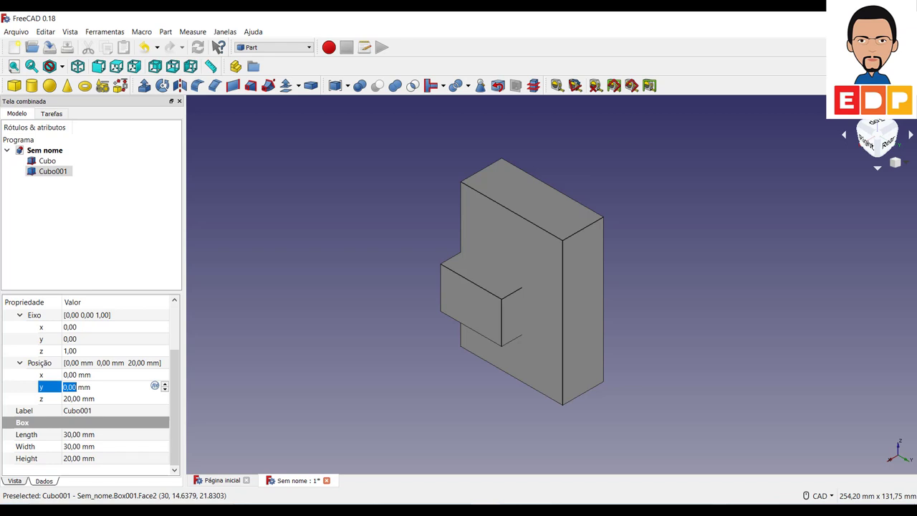
{"action": "type", "text": "10"}
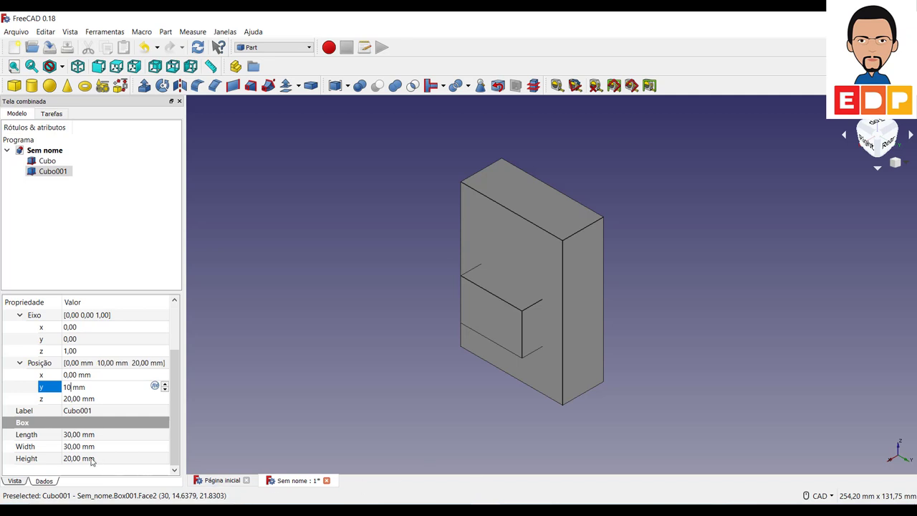
{"action": "left_click", "coordinate": [82, 447]}
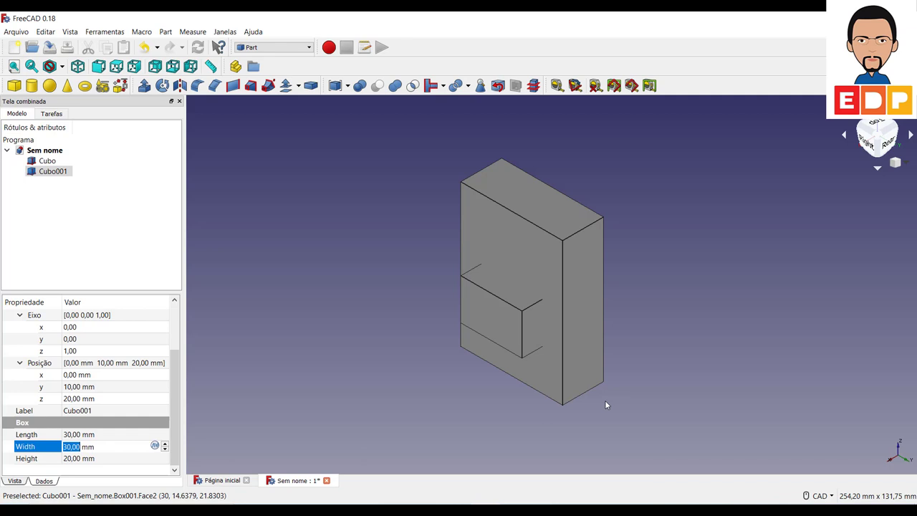
{"action": "type", "text": "10"}
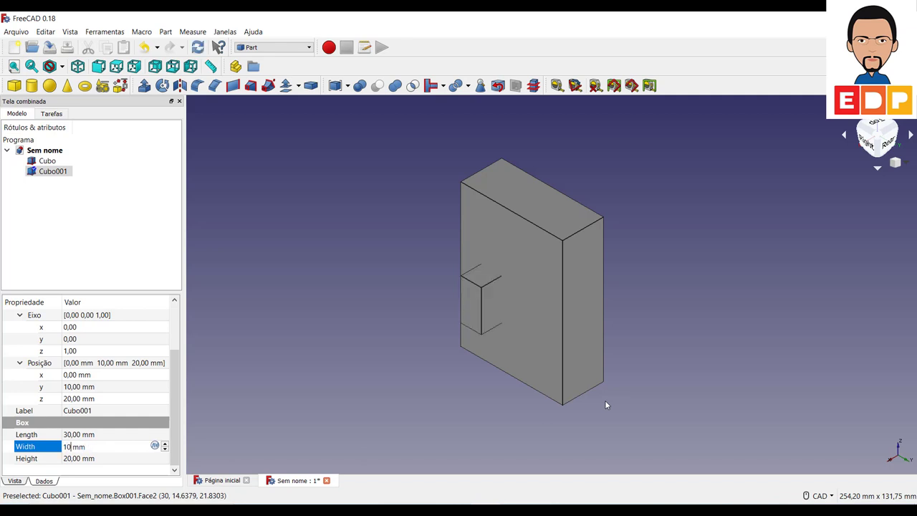
{"action": "key", "text": "BackSpace"}
{"action": "key", "text": "BackSpace"}
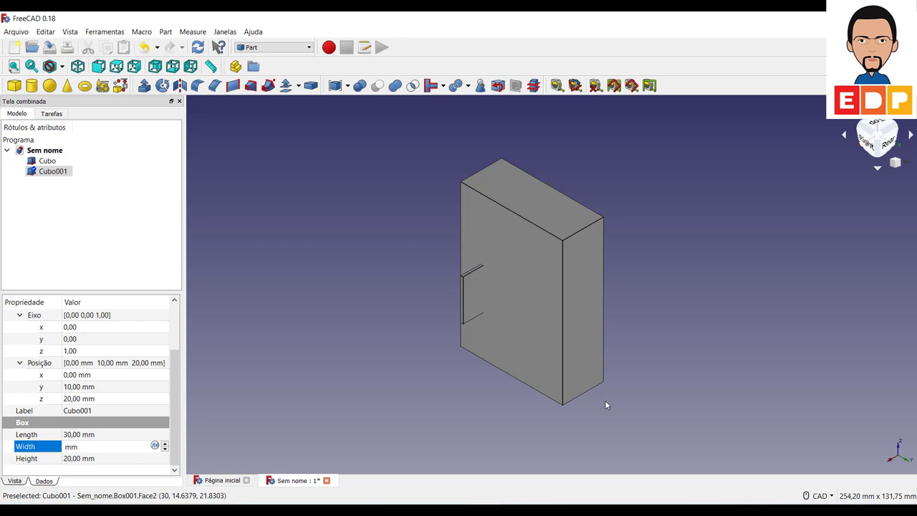
{"action": "type", "text": "30"}
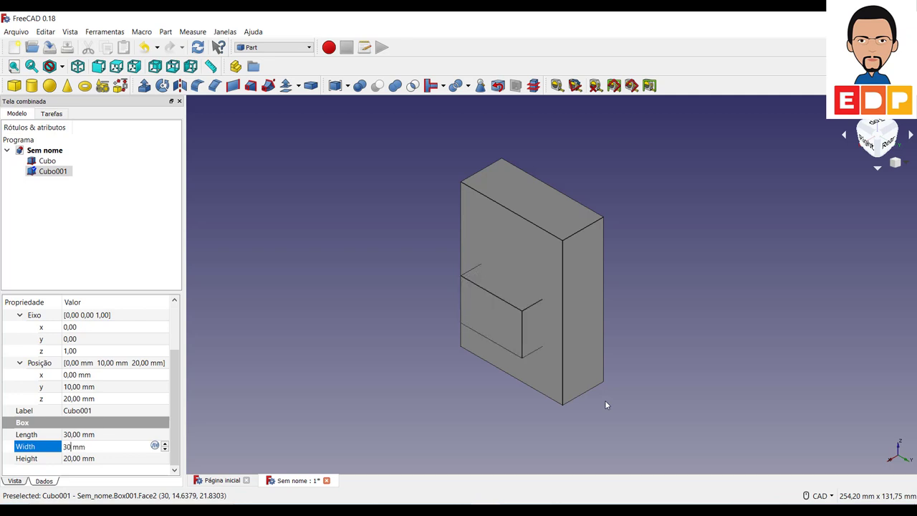
{"action": "key", "text": "shift+Tab"}
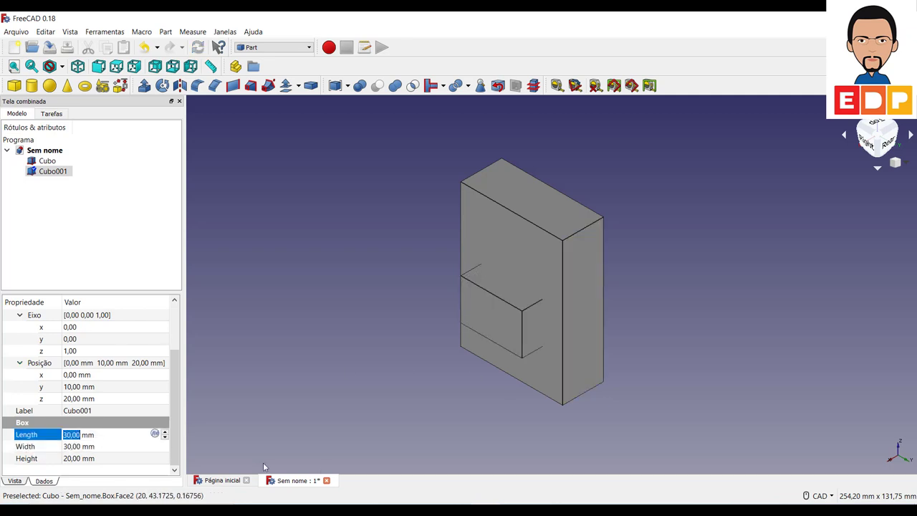
{"action": "type", "text": "10"}
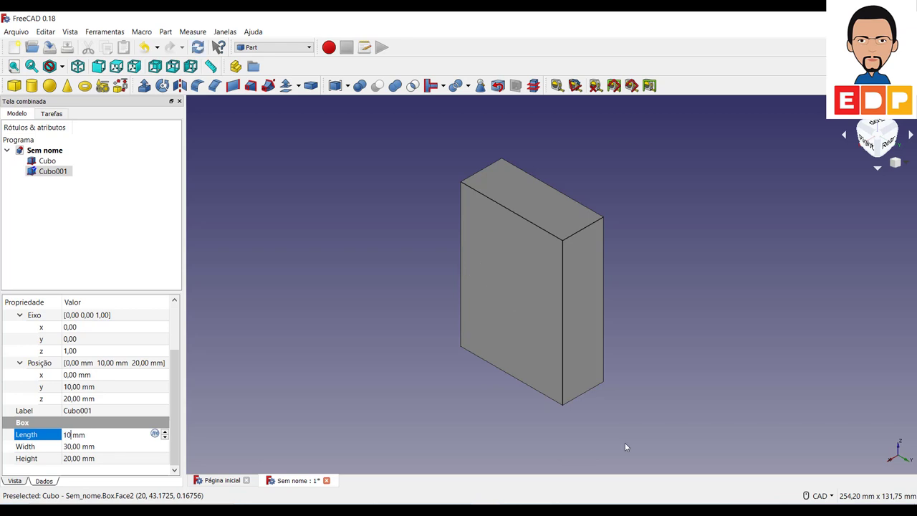
{"action": "key", "text": "BackSpace"}
{"action": "key", "text": "BackSpace"}
{"action": "type", "text": "30"}
{"action": "left_click", "coordinate": [76, 458]}
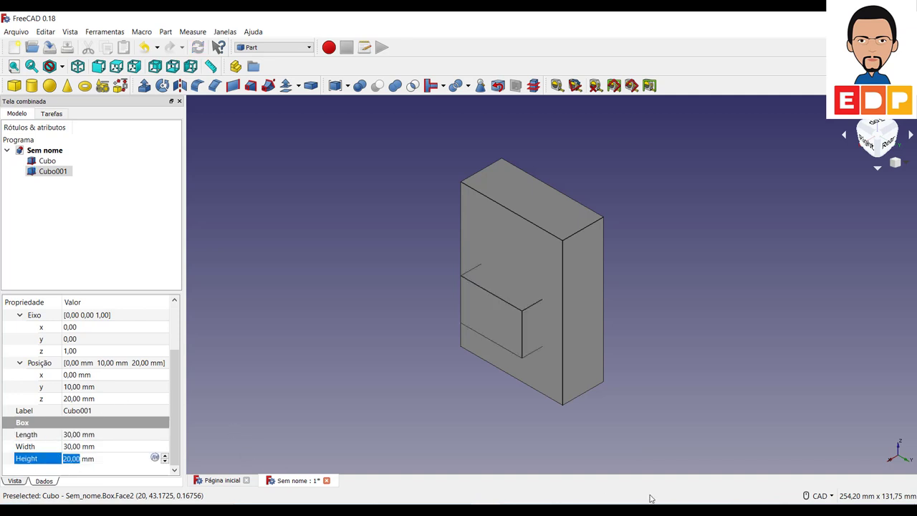
{"action": "type", "text": "10"}
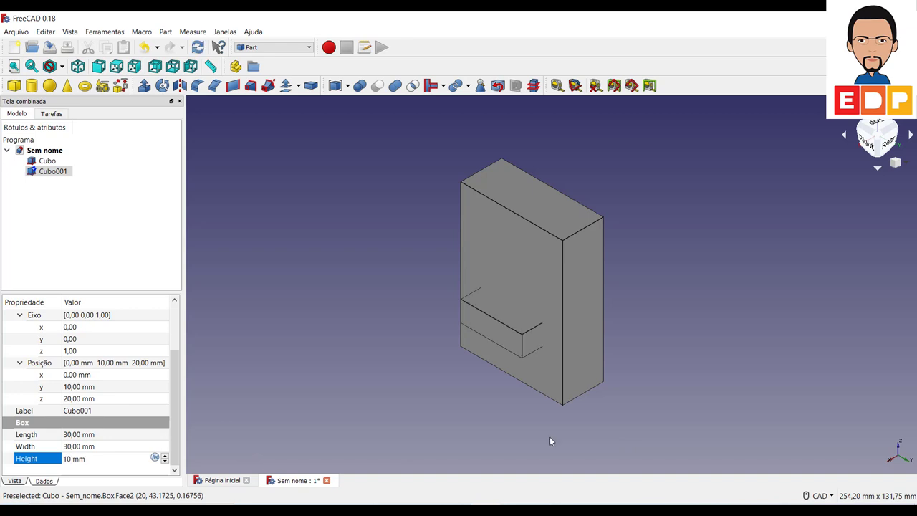
Move Cubo001 to x = -10 mm and change its length to 40 mm
{"action": "left_click", "coordinate": [409, 371]}
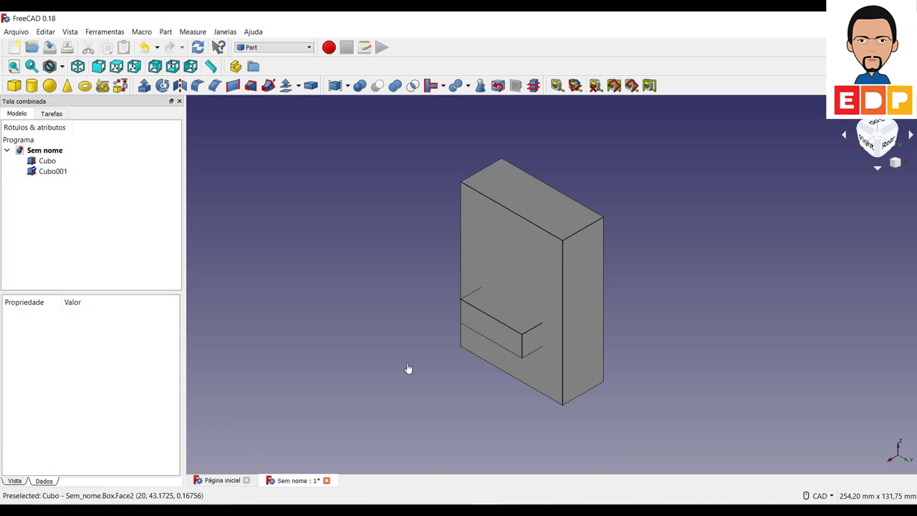
{"action": "left_click", "coordinate": [491, 316]}
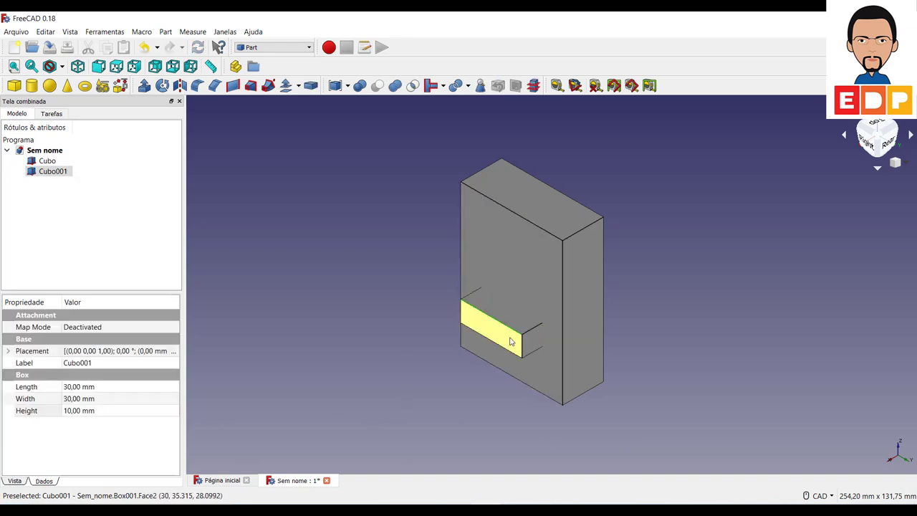
{"action": "left_click", "coordinate": [426, 417]}
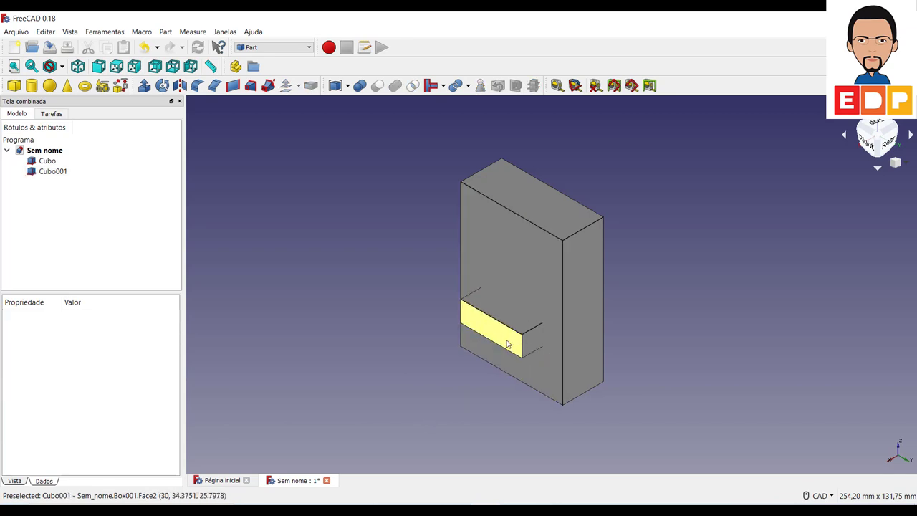
{"action": "left_click", "coordinate": [48, 177]}
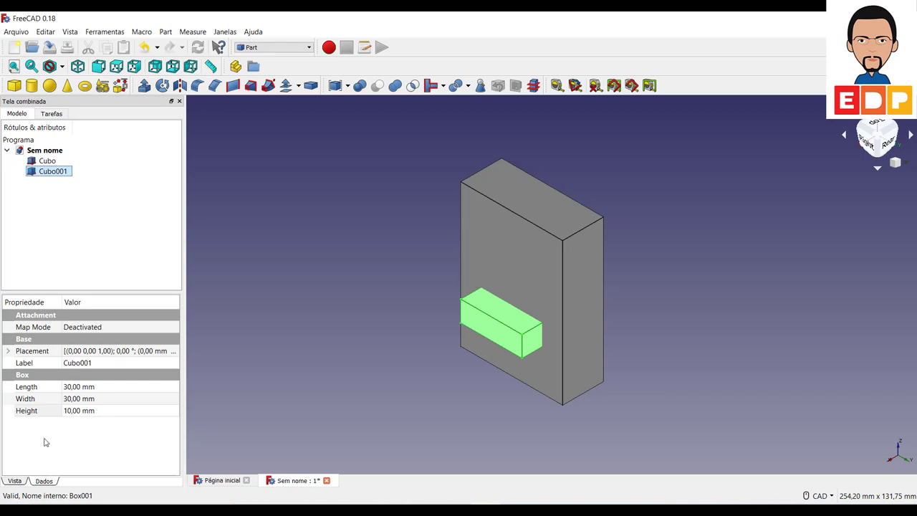
{"action": "left_click", "coordinate": [7, 350]}
{"action": "left_click", "coordinate": [20, 387]}
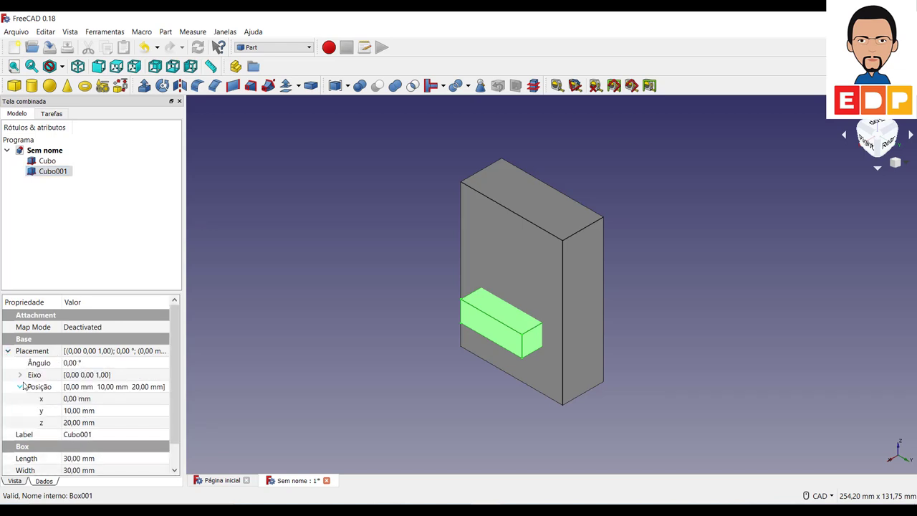
{"action": "left_click", "coordinate": [20, 375]}
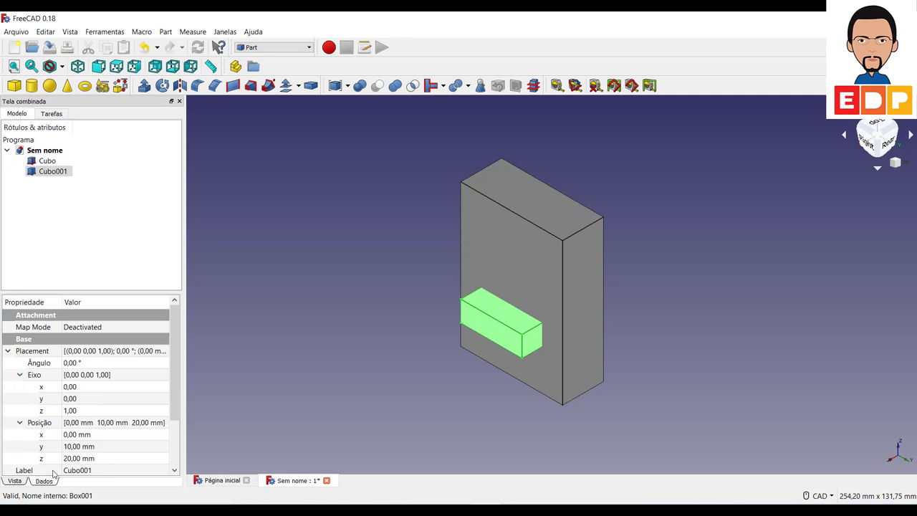
{"action": "left_click", "coordinate": [74, 436]}
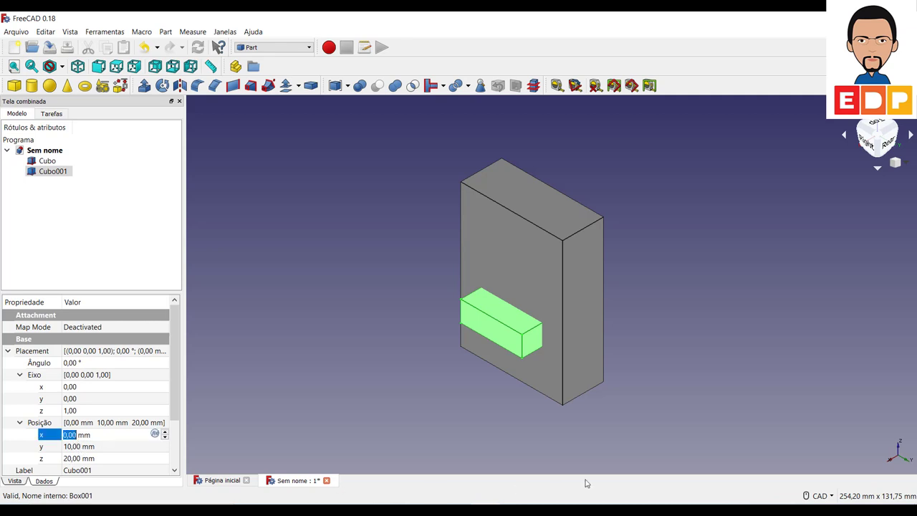
{"action": "type", "text": "1"}
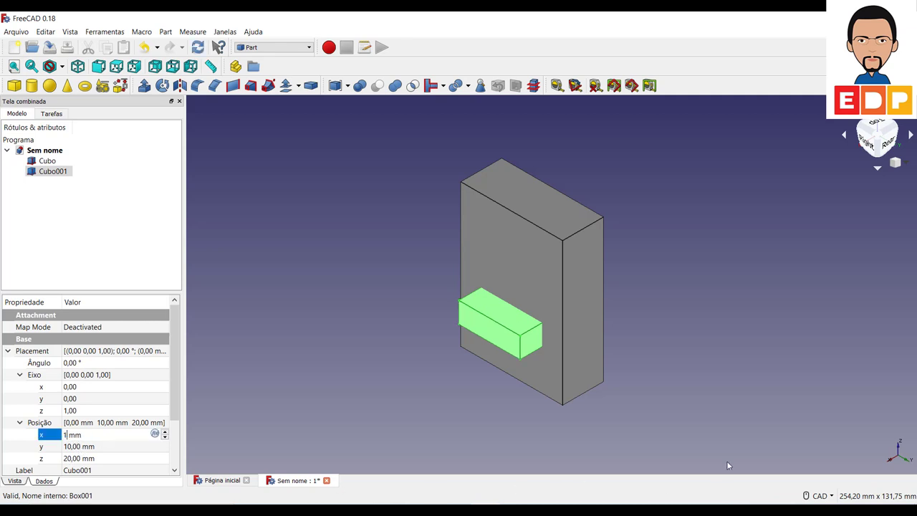
{"action": "type", "text": "0"}
{"action": "key", "text": "BackSpace"}
{"action": "key", "text": "BackSpace"}
{"action": "type", "text": "-10"}
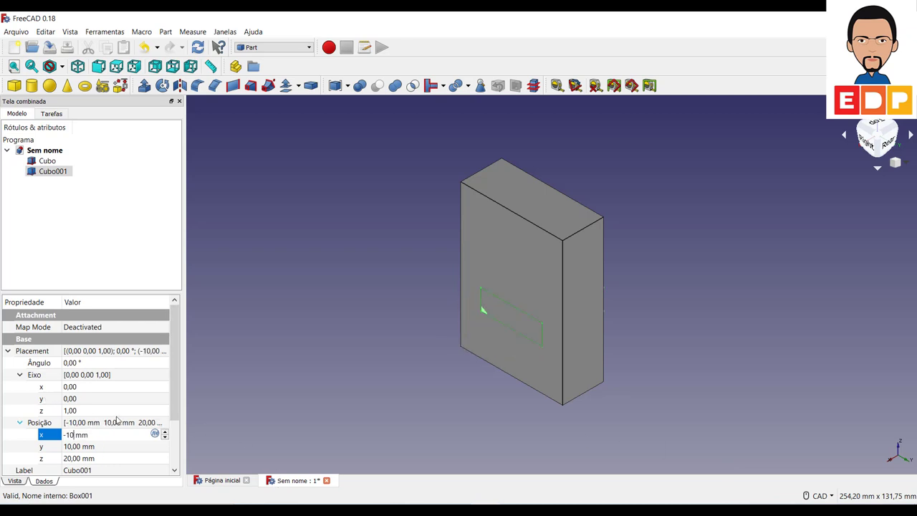
{"action": "scroll", "coordinate": [103, 393], "scroll_direction": "down", "scroll_amount": 2}
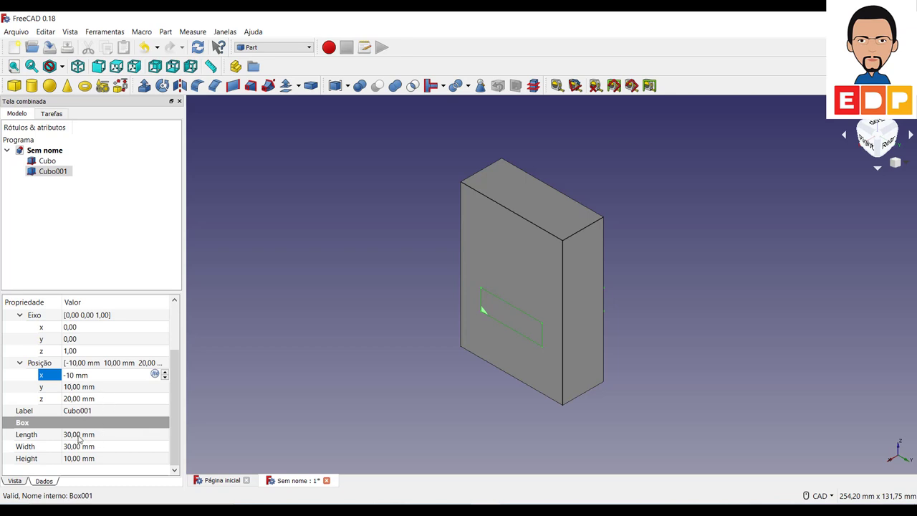
{"action": "left_click", "coordinate": [80, 436]}
{"action": "type", "text": "4"}
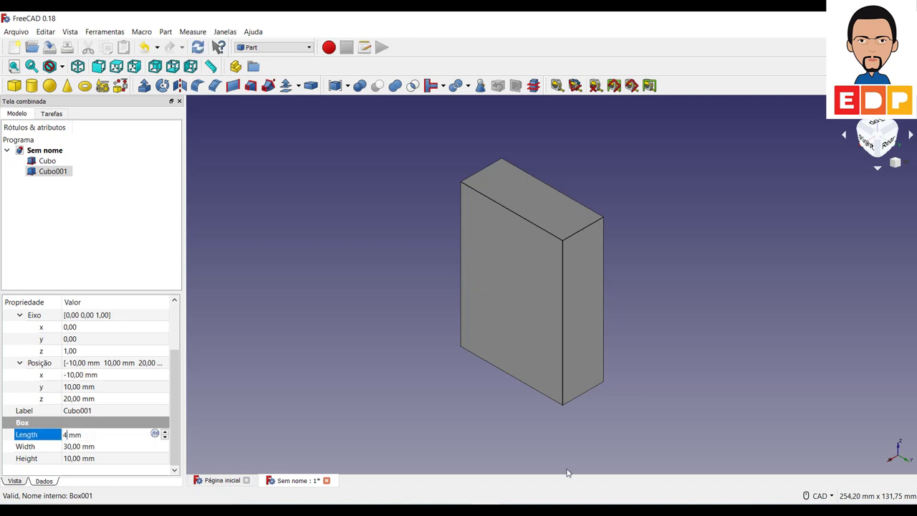
{"action": "type", "text": "0"}
{"action": "left_click", "coordinate": [895, 130]}
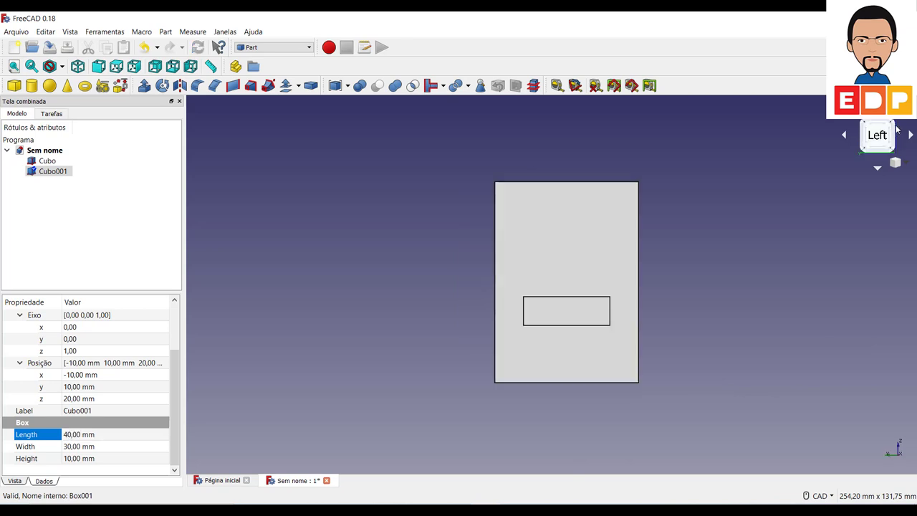
{"action": "left_click", "coordinate": [894, 126]}
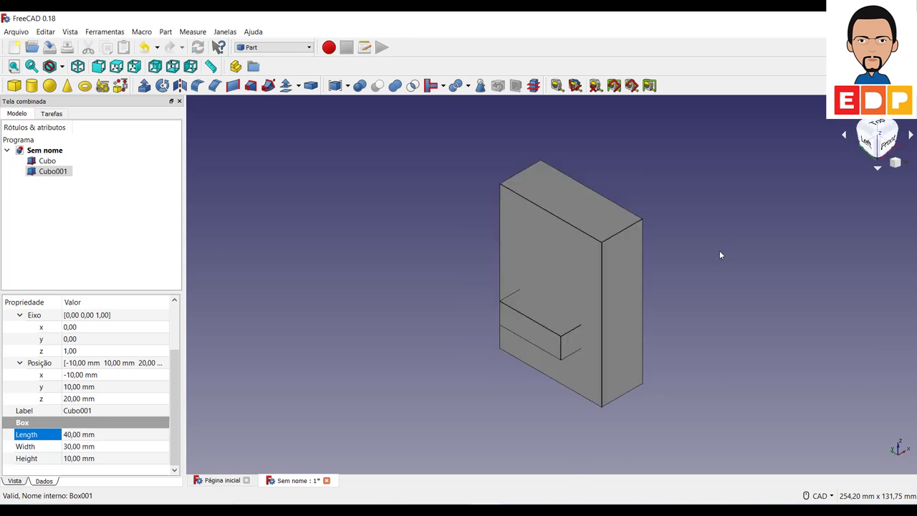
{"action": "left_click", "coordinate": [895, 128]}
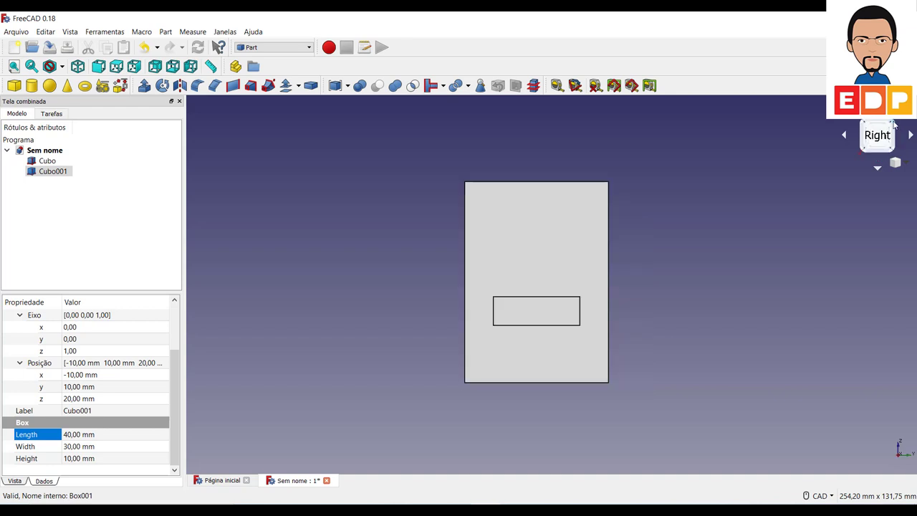
{"action": "left_click", "coordinate": [896, 128]}
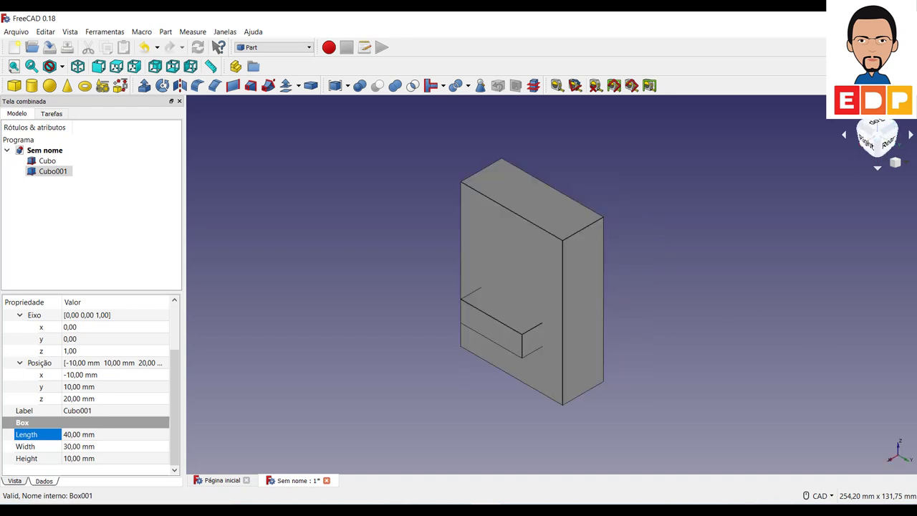
{"action": "left_click", "coordinate": [820, 496]}
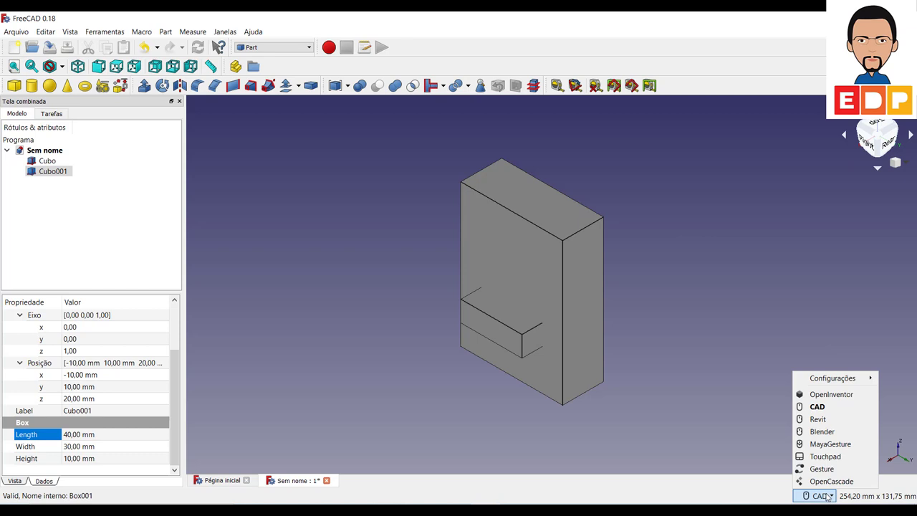
{"action": "left_click", "coordinate": [846, 387]}
{"action": "mouse_move", "coordinate": [845, 385]}
{"action": "left_mouse_down"}
{"action": "mouse_move", "coordinate": [812, 311]}
{"action": "mouse_move", "coordinate": [826, 281]}
{"action": "mouse_move", "coordinate": [758, 308]}
{"action": "mouse_move", "coordinate": [735, 254]}
{"action": "mouse_move", "coordinate": [694, 277]}
{"action": "mouse_move", "coordinate": [713, 289]}
{"action": "mouse_move", "coordinate": [762, 282]}
{"action": "mouse_move", "coordinate": [749, 287]}
{"action": "left_mouse_up"}
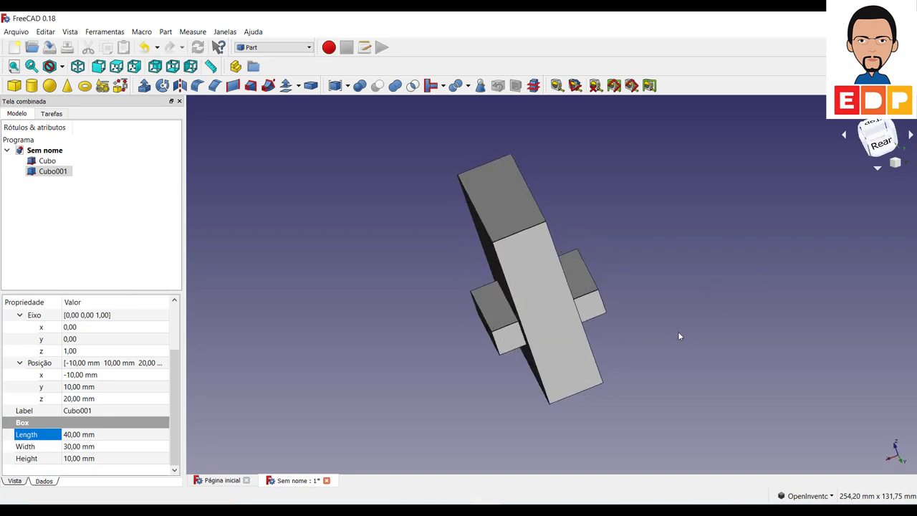
{"action": "mouse_move", "coordinate": [680, 336]}
{"action": "left_mouse_down"}
{"action": "mouse_move", "coordinate": [727, 311]}
{"action": "mouse_move", "coordinate": [717, 311]}
{"action": "left_mouse_up"}
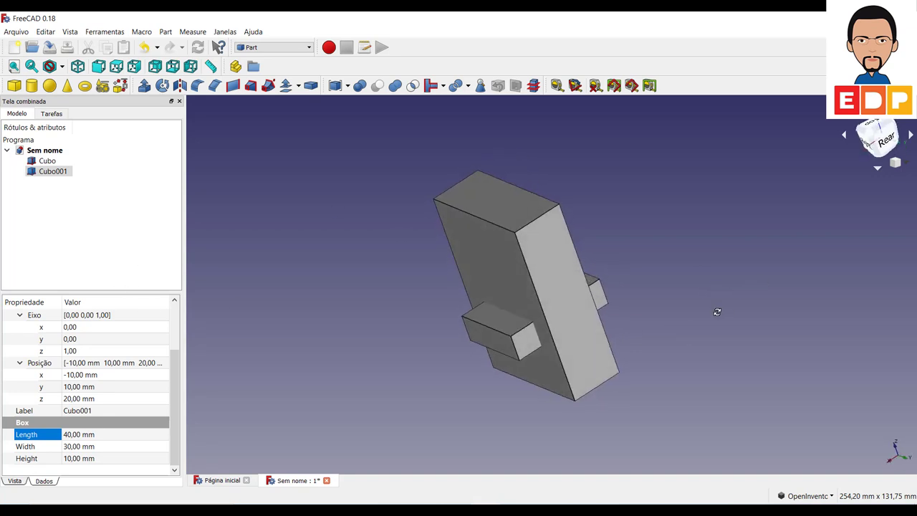
{"action": "left_click", "coordinate": [828, 498]}
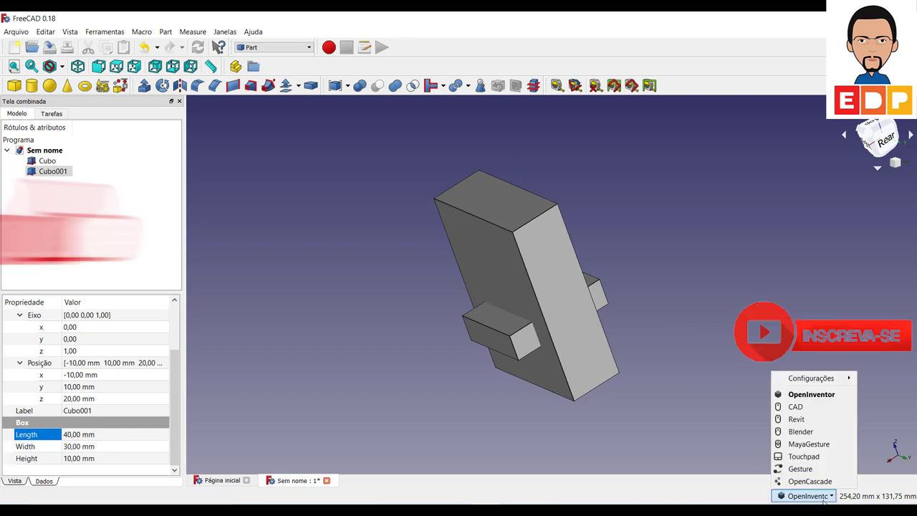
{"action": "left_click", "coordinate": [796, 406]}
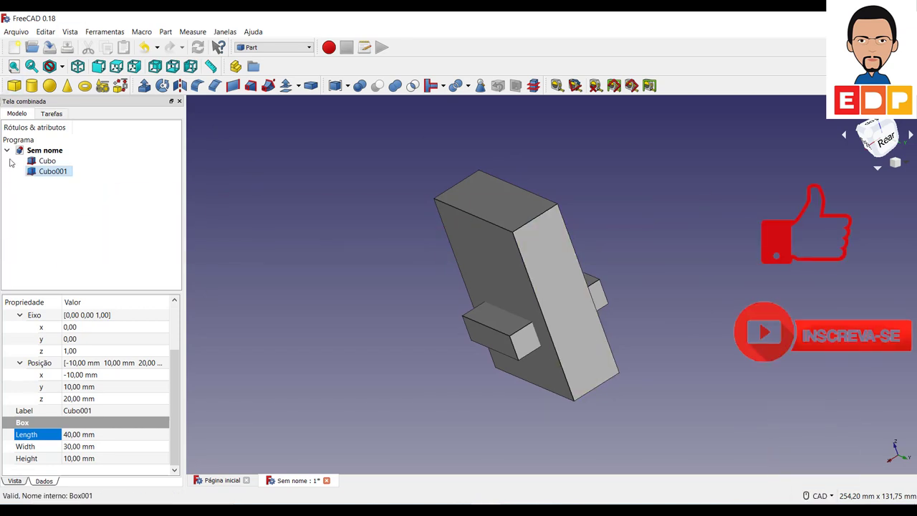
Subtract Cubo001 from Cubo with a Difference boolean, producing Cut
{"action": "left_click", "coordinate": [47, 160]}
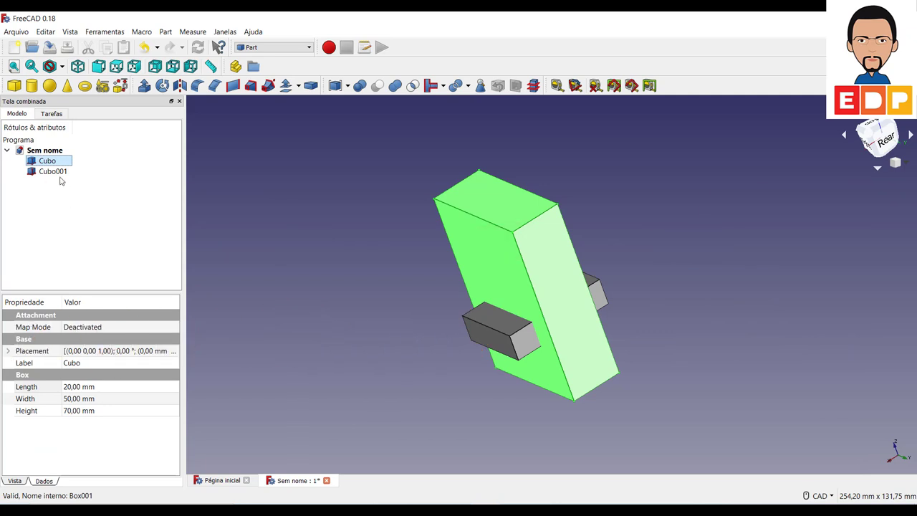
{"action": "left_click", "coordinate": [54, 171], "text": "ctrl"}
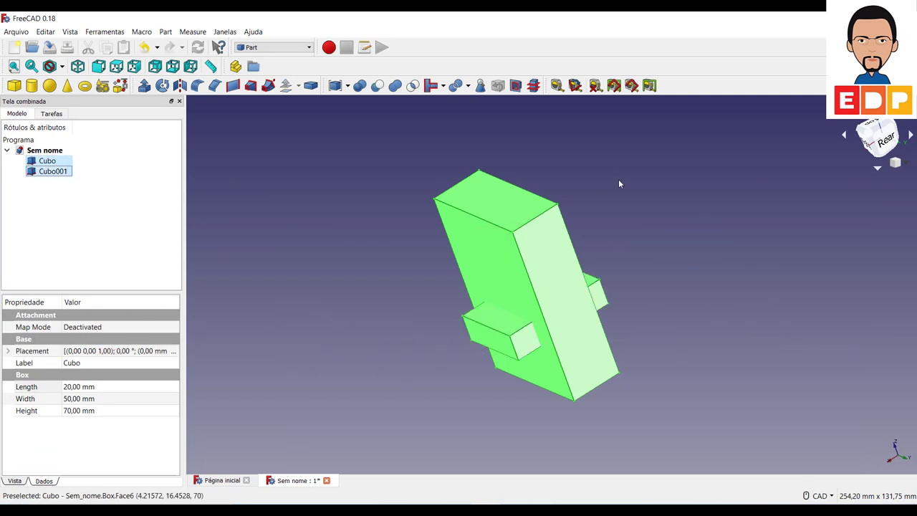
{"action": "left_click", "coordinate": [360, 85]}
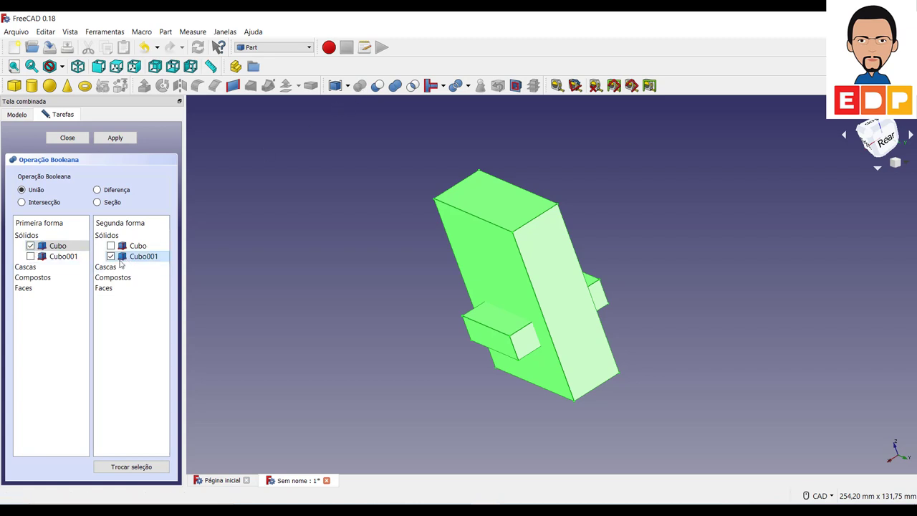
{"action": "left_click", "coordinate": [98, 190]}
{"action": "left_click", "coordinate": [115, 138]}
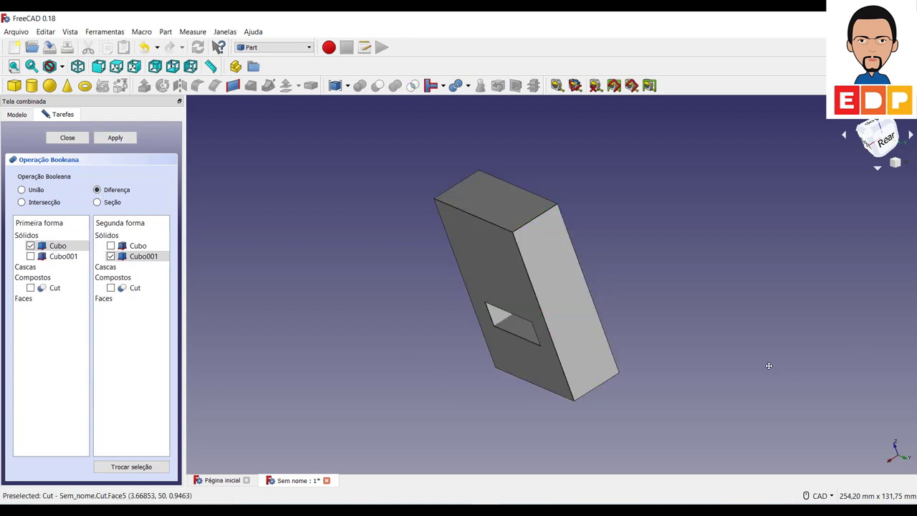
{"action": "middle_click_drag", "start_coordinate": [769, 365], "coordinate": [787, 355]}
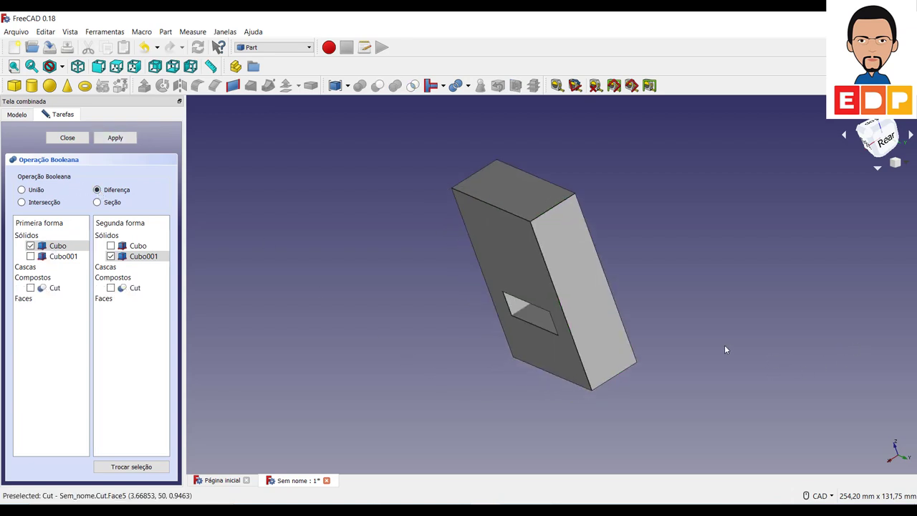
{"action": "left_click", "coordinate": [85, 139]}
{"action": "left_click", "coordinate": [566, 362]}
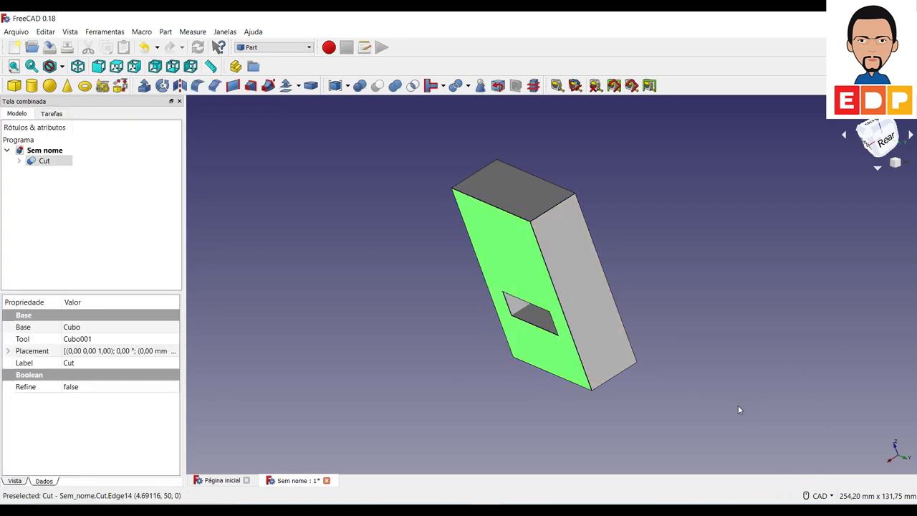
Switch navigation to OpenInventor and orbit to inspect the cut window
{"action": "middle_click_drag", "start_coordinate": [739, 409], "coordinate": [718, 425]}
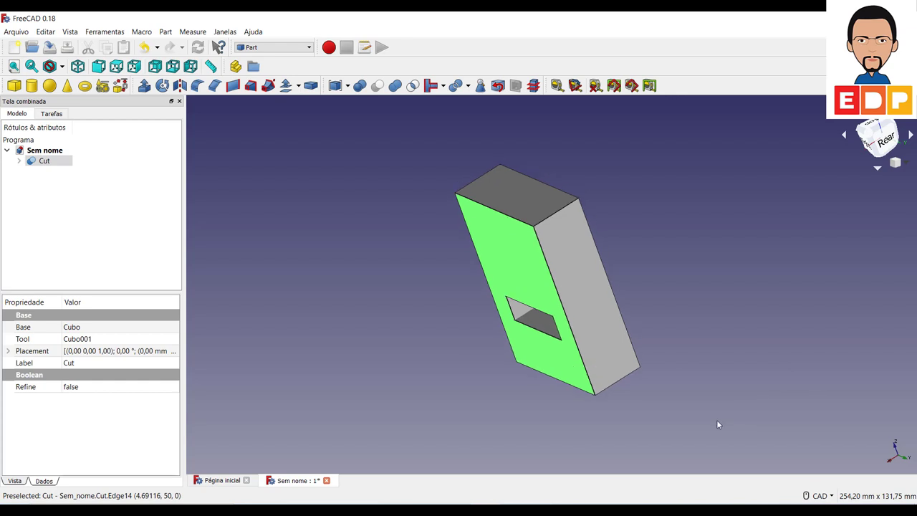
{"action": "left_click", "coordinate": [827, 500]}
{"action": "left_click", "coordinate": [816, 392]}
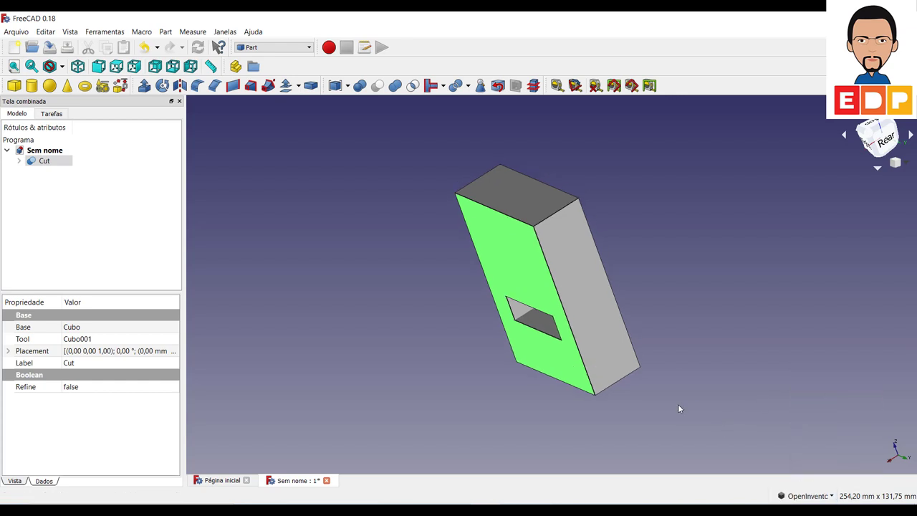
{"action": "mouse_move", "coordinate": [679, 409]}
{"action": "left_mouse_down"}
{"action": "mouse_move", "coordinate": [714, 397]}
{"action": "mouse_move", "coordinate": [707, 303]}
{"action": "mouse_move", "coordinate": [686, 317]}
{"action": "mouse_move", "coordinate": [700, 394]}
{"action": "mouse_move", "coordinate": [717, 384]}
{"action": "left_mouse_up"}
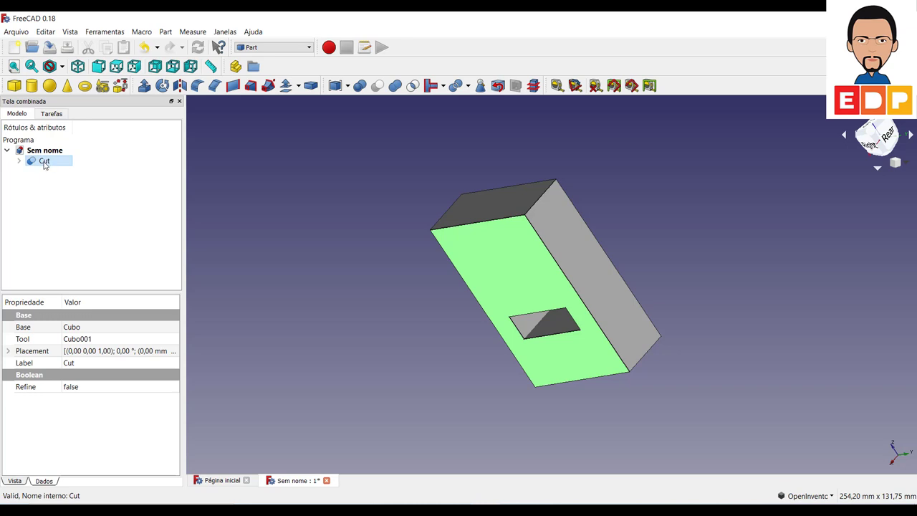
Expand Cut and alternate between Cubo and Cubo001 to compare their dimensions
{"action": "left_click", "coordinate": [20, 161]}
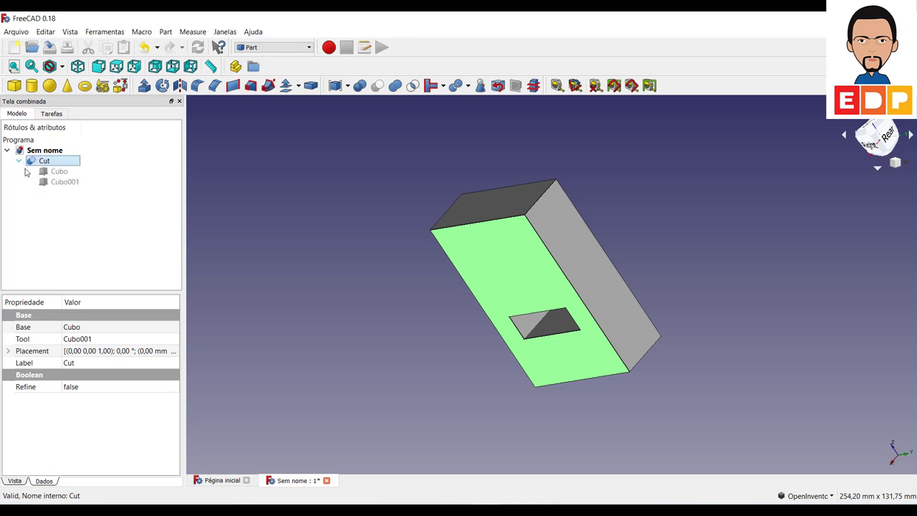
{"action": "left_click", "coordinate": [53, 172]}
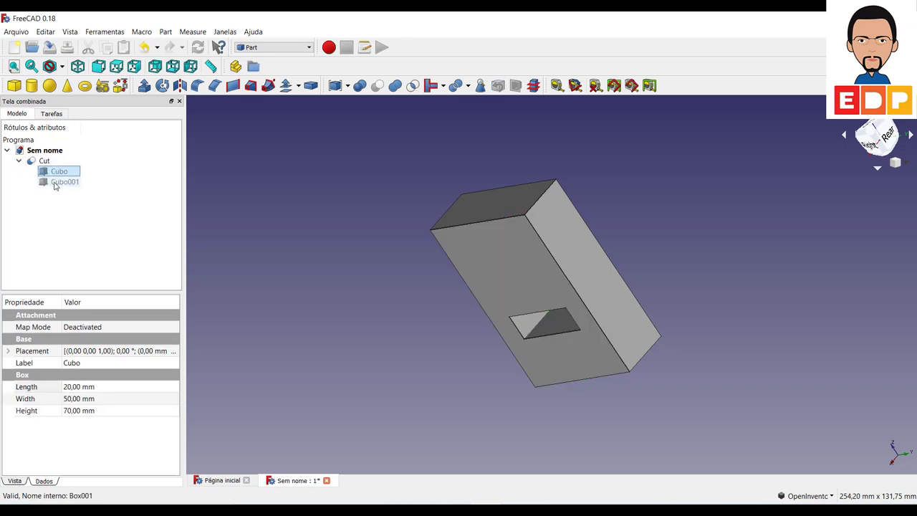
{"action": "left_click", "coordinate": [55, 183]}
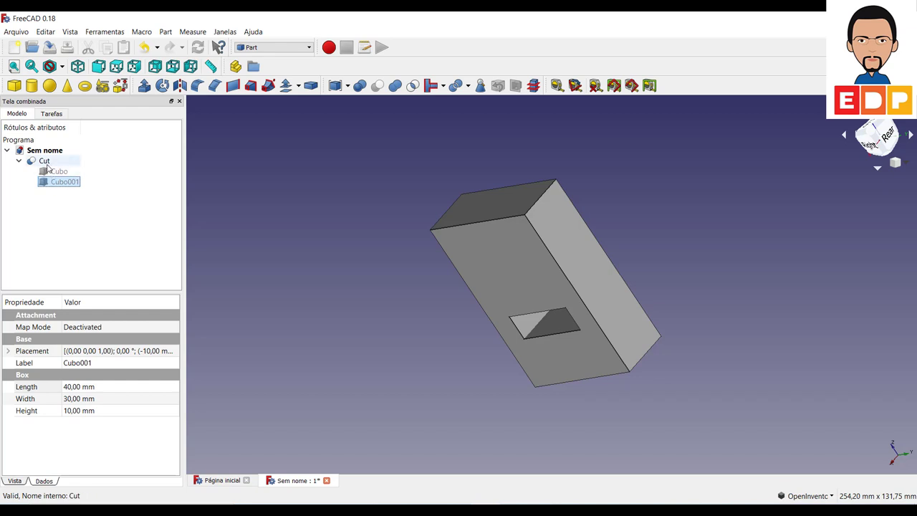
{"action": "left_click", "coordinate": [50, 172]}
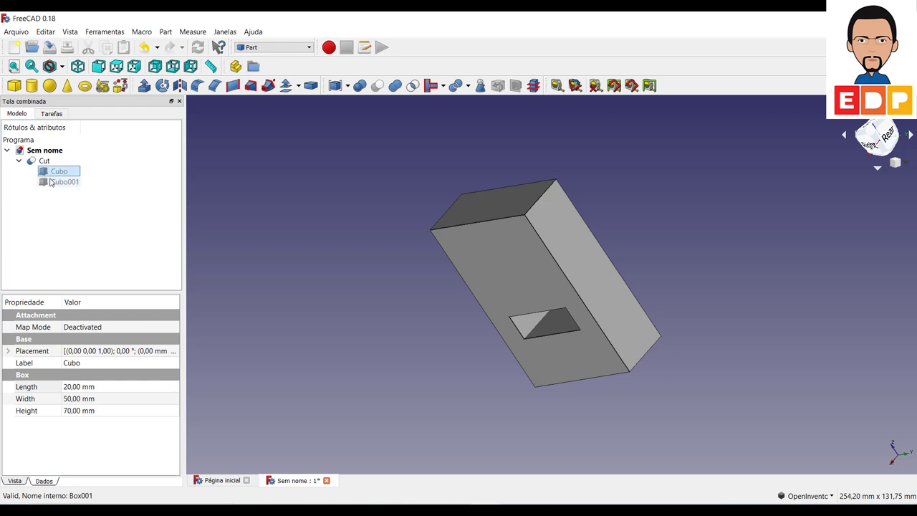
{"action": "left_click", "coordinate": [51, 179]}
{"action": "left_click", "coordinate": [50, 172]}
{"action": "left_click", "coordinate": [51, 180]}
{"action": "left_click", "coordinate": [50, 172]}
{"action": "left_click", "coordinate": [50, 182]}
{"action": "left_click", "coordinate": [50, 172]}
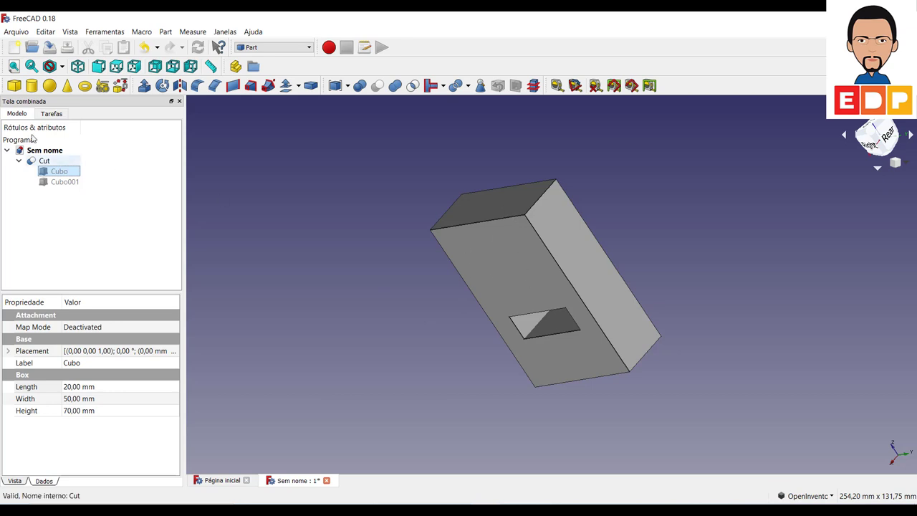
Add a new box Cubo002 and make it 30 mm high, 30 mm wide, 40 mm long
{"action": "left_click", "coordinate": [14, 85]}
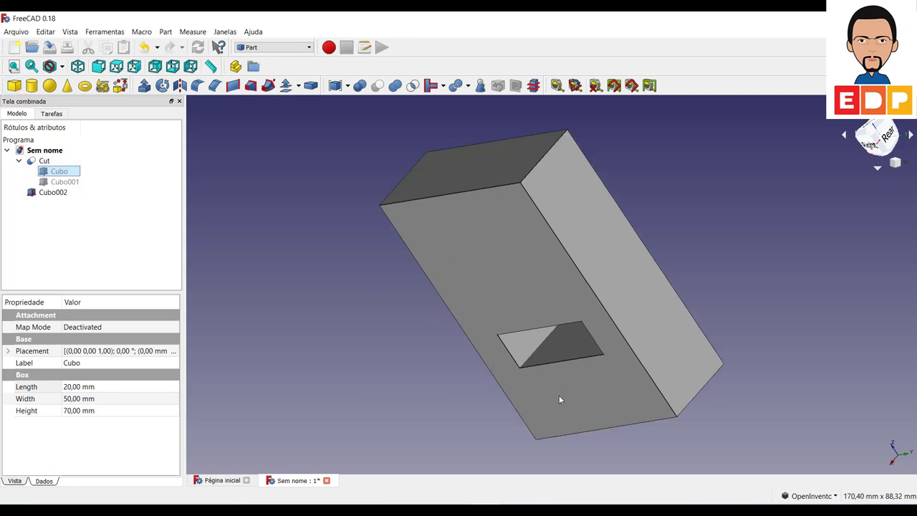
{"action": "left_click", "coordinate": [41, 194]}
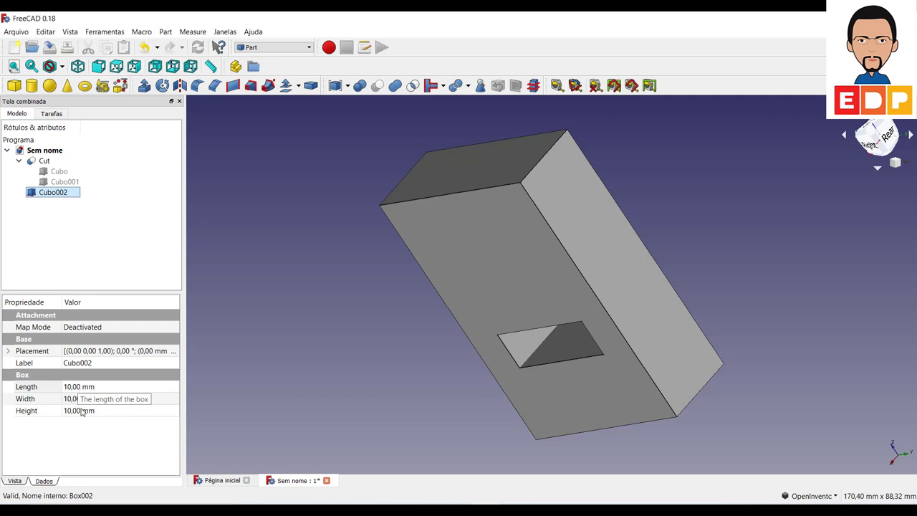
{"action": "left_click", "coordinate": [82, 410]}
{"action": "type", "text": "3"}
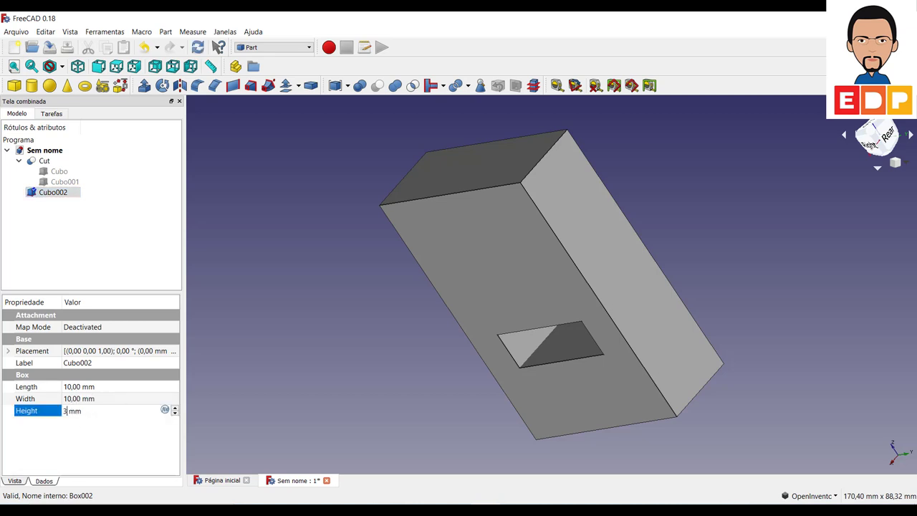
{"action": "type", "text": "0"}
{"action": "left_click", "coordinate": [81, 404]}
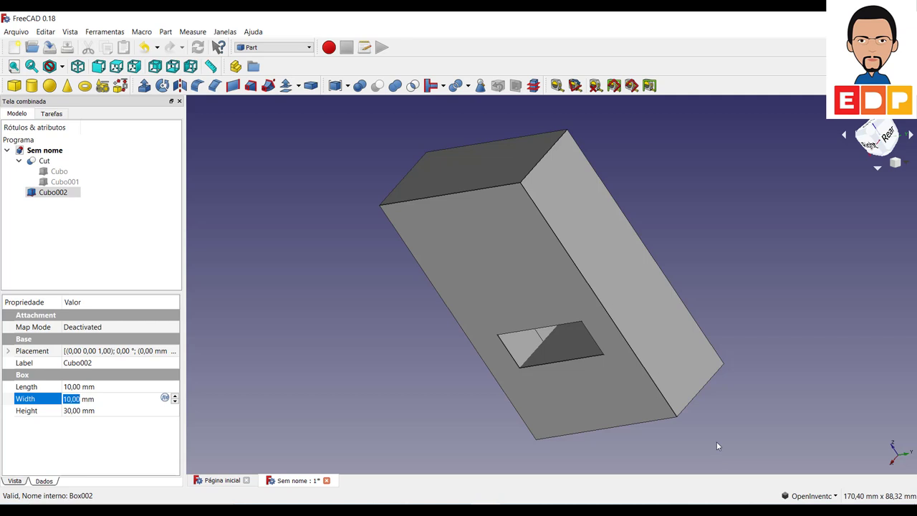
{"action": "type", "text": "3"}
{"action": "type", "text": "0"}
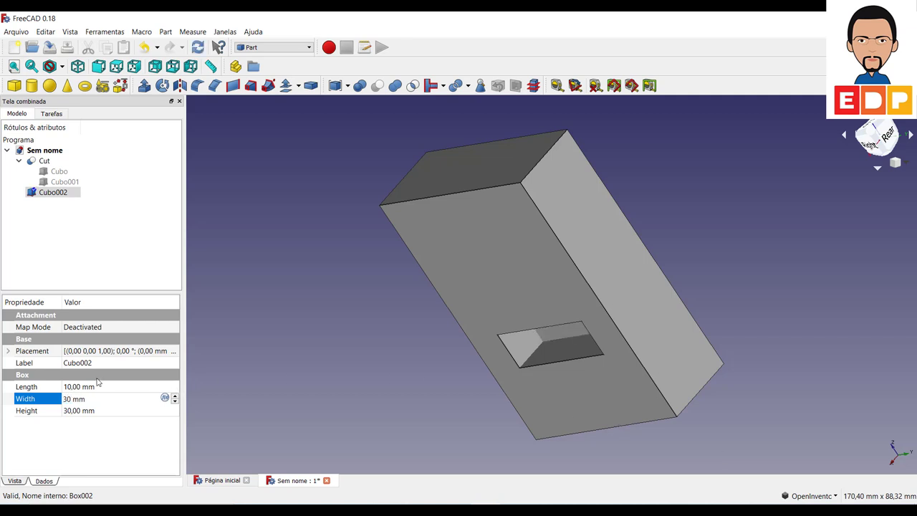
{"action": "left_click", "coordinate": [77, 386]}
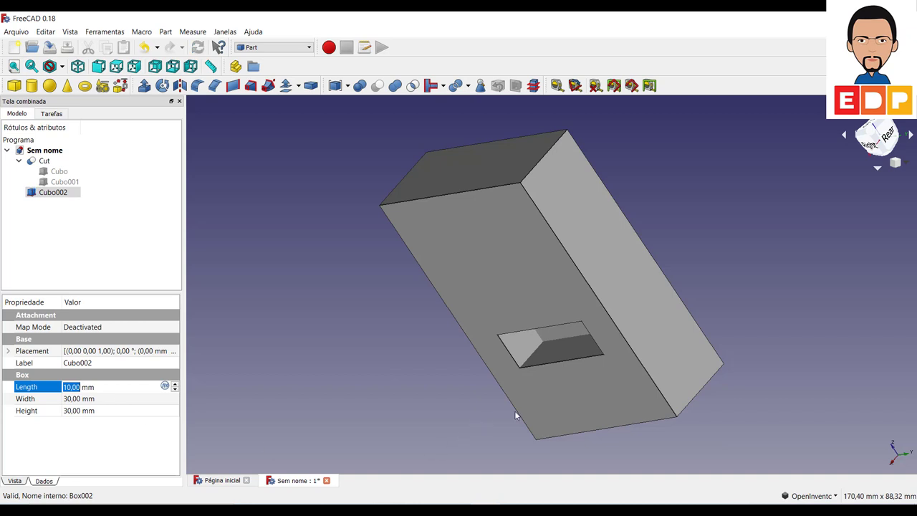
{"action": "type", "text": "20"}
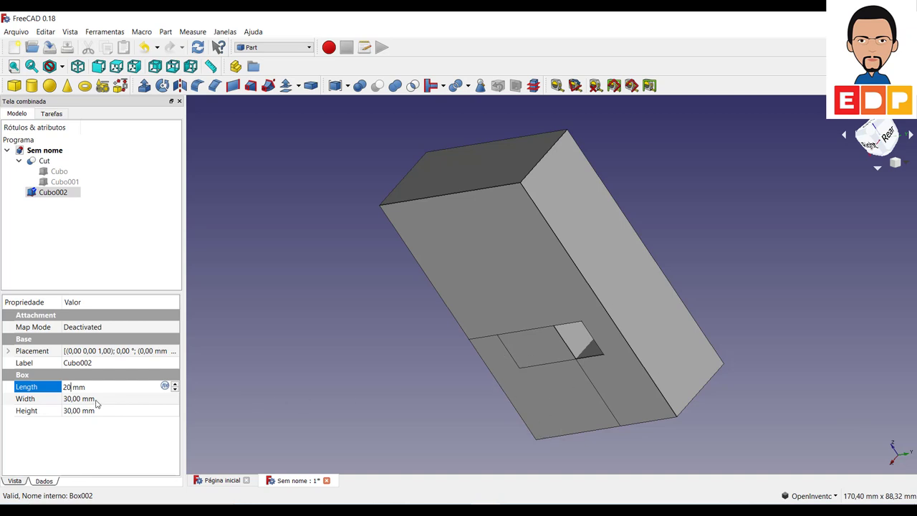
{"action": "key", "text": "BackSpace"}
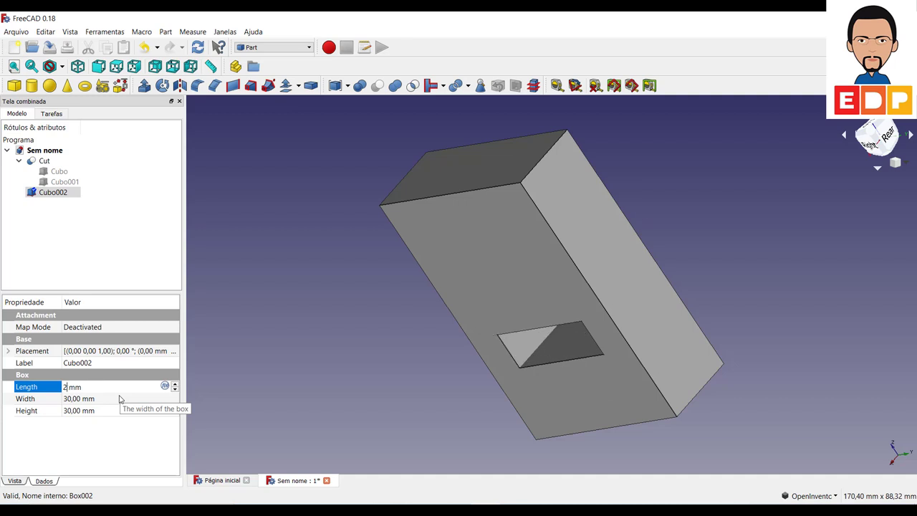
{"action": "key", "text": "BackSpace"}
{"action": "type", "text": "40"}
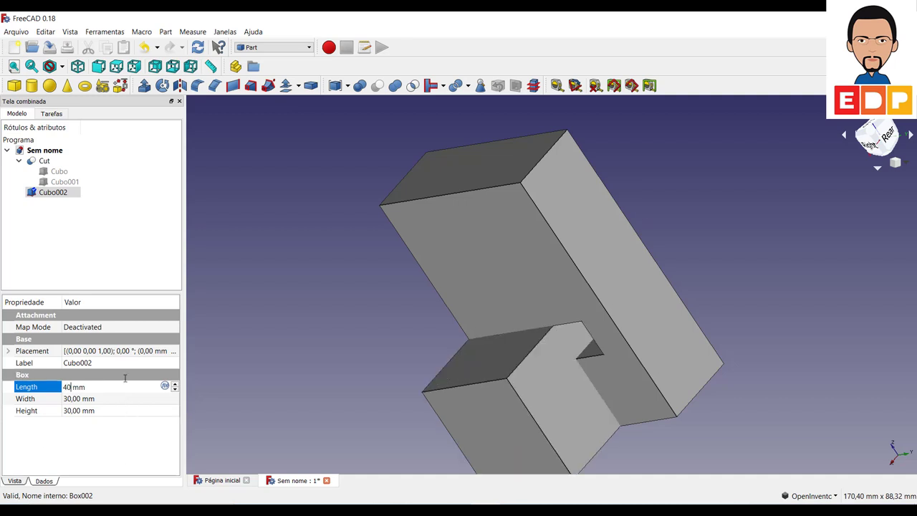
Expand Cubo002's Placement position fields and begin entering its x value
{"action": "left_click", "coordinate": [8, 350]}
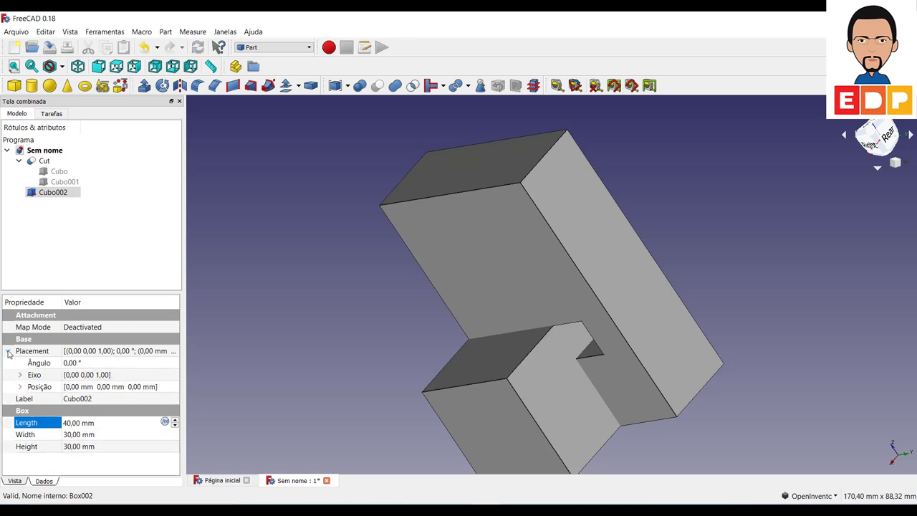
{"action": "left_click", "coordinate": [21, 386]}
{"action": "left_click", "coordinate": [20, 375]}
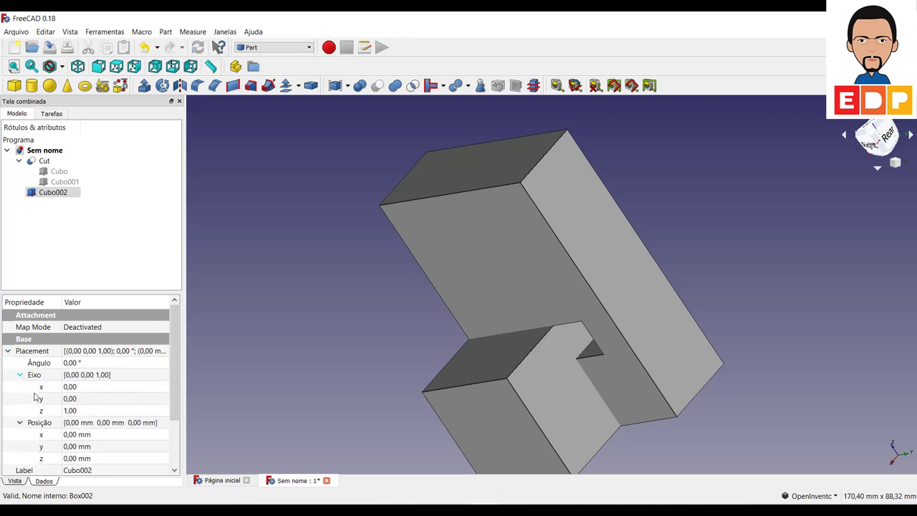
{"action": "scroll", "coordinate": [88, 424], "scroll_direction": "down", "scroll_amount": 1}
{"action": "scroll", "coordinate": [87, 425], "scroll_direction": "down", "scroll_amount": 1}
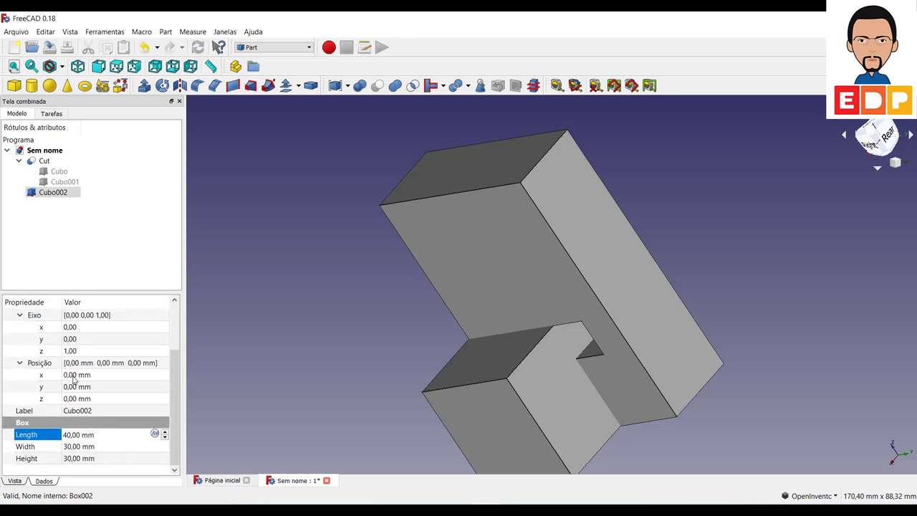
{"action": "left_click", "coordinate": [74, 376]}
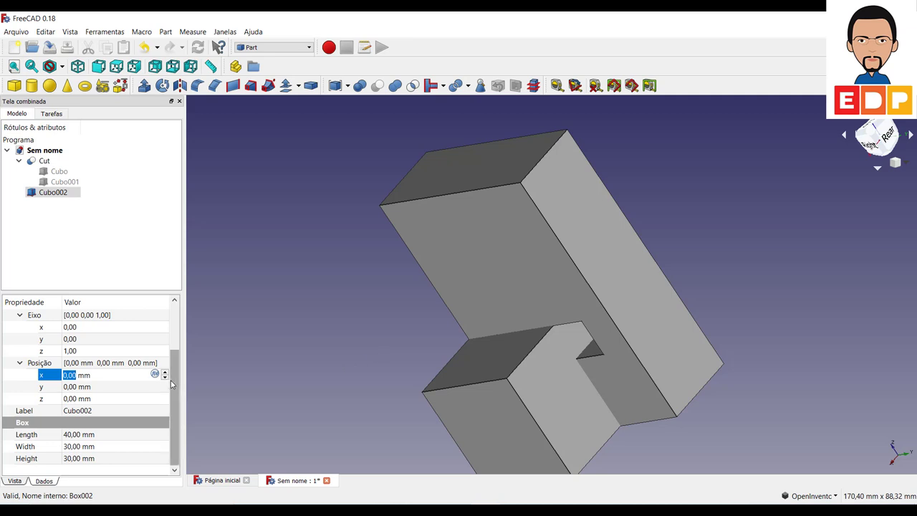
{"action": "type", "text": "-1"}
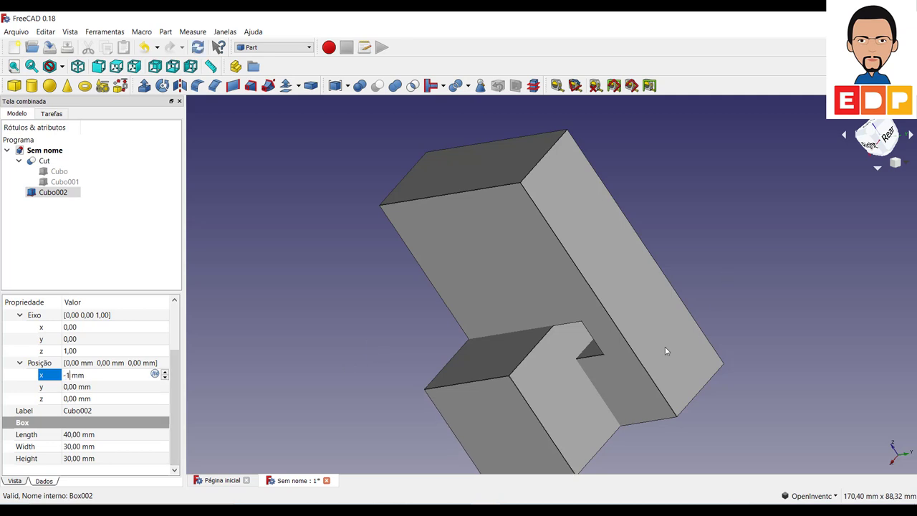
Toggle navigation to CAD and back to OpenInventor, orbiting to view the rear
{"action": "left_click", "coordinate": [814, 495]}
{"action": "left_click", "coordinate": [795, 408]}
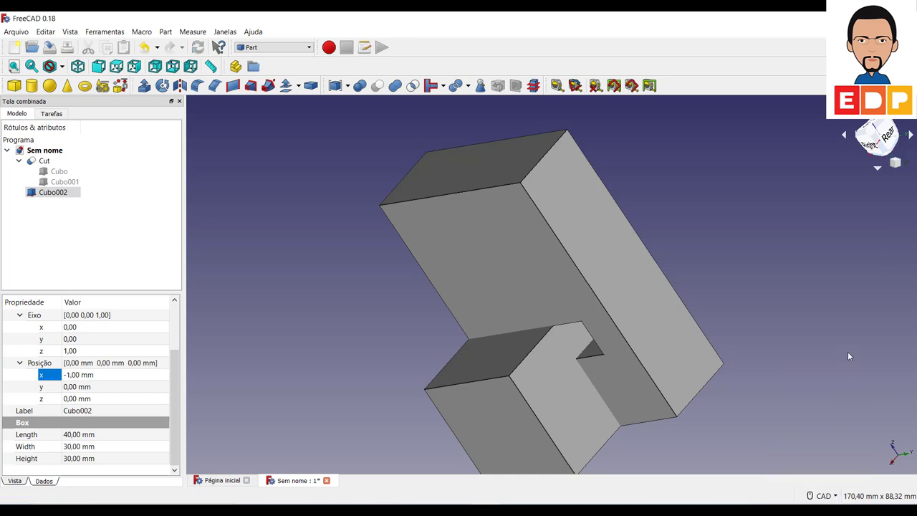
{"action": "middle_click_drag", "start_coordinate": [848, 356], "coordinate": [803, 360]}
{"action": "left_click", "coordinate": [830, 496]}
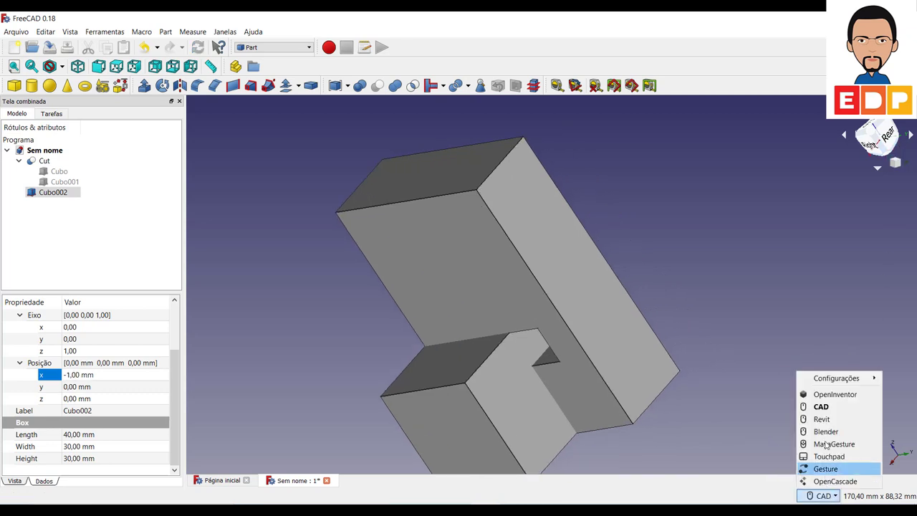
{"action": "left_click", "coordinate": [830, 394]}
{"action": "mouse_move", "coordinate": [780, 397]}
{"action": "left_mouse_down"}
{"action": "mouse_move", "coordinate": [554, 380]}
{"action": "mouse_move", "coordinate": [607, 399]}
{"action": "mouse_move", "coordinate": [645, 394]}
{"action": "mouse_move", "coordinate": [629, 400]}
{"action": "left_mouse_up"}
Complete Cubo002's x position as -10 mm
{"action": "left_click", "coordinate": [79, 375]}
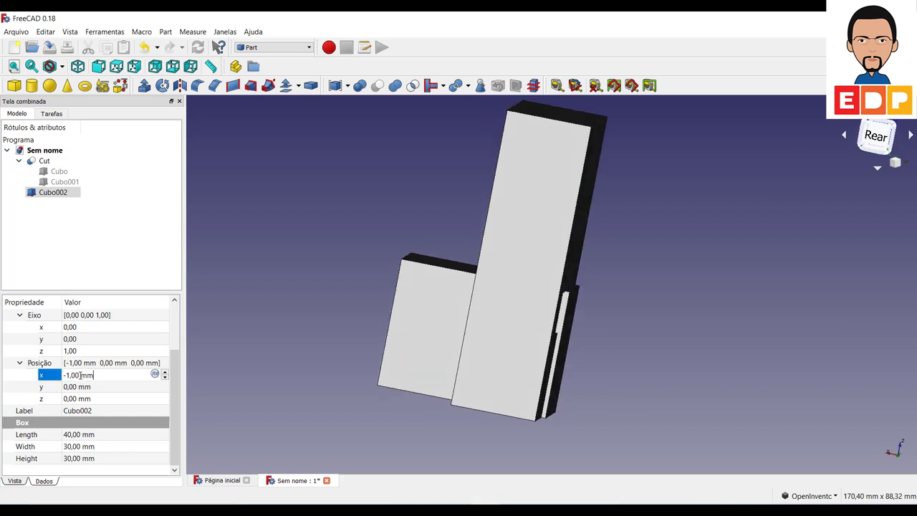
{"action": "left_click_drag", "start_coordinate": [79, 374], "coordinate": [69, 374]}
{"action": "type", "text": "0"}
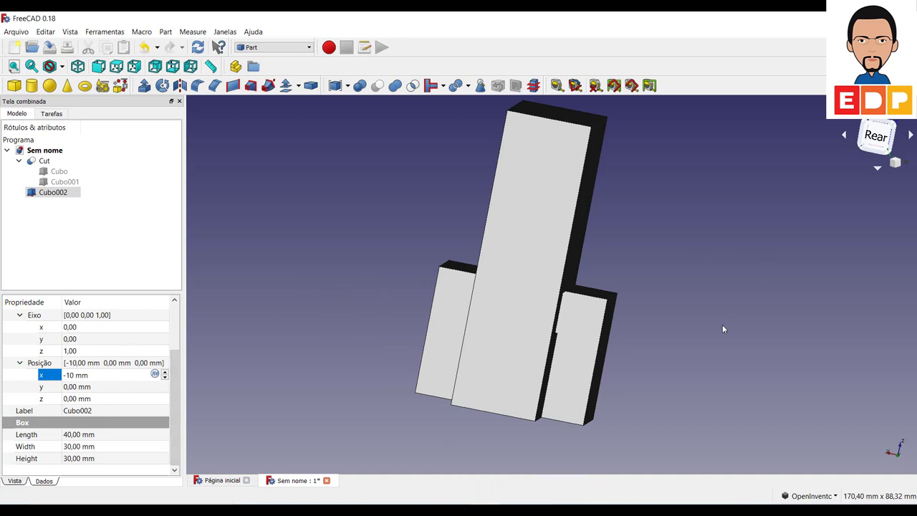
{"action": "left_click_drag", "start_coordinate": [708, 342], "coordinate": [437, 364]}
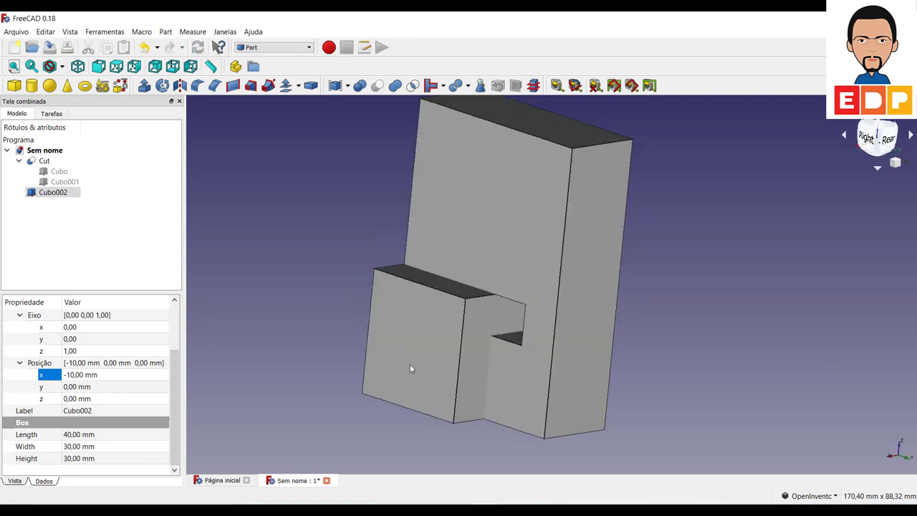
Set Cubo002's y position to 10 mm and z position to 40 mm
{"action": "left_click", "coordinate": [77, 387]}
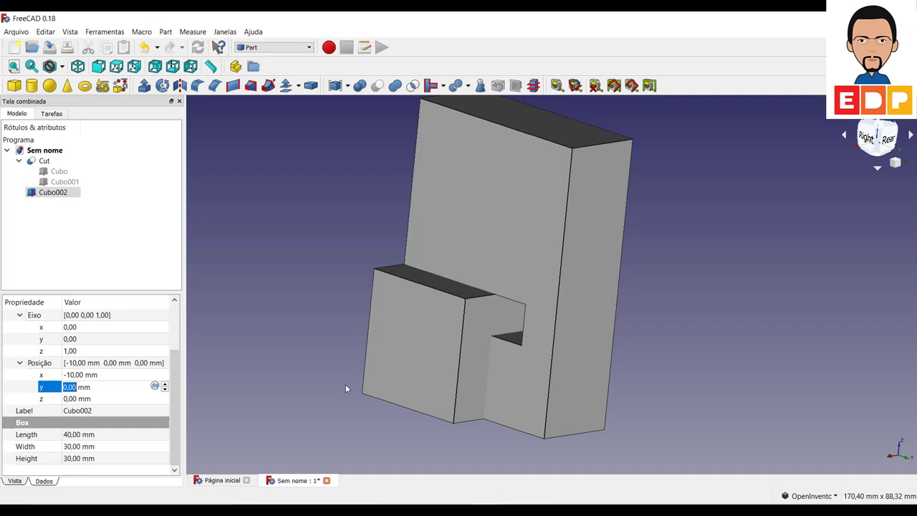
{"action": "type", "text": "40"}
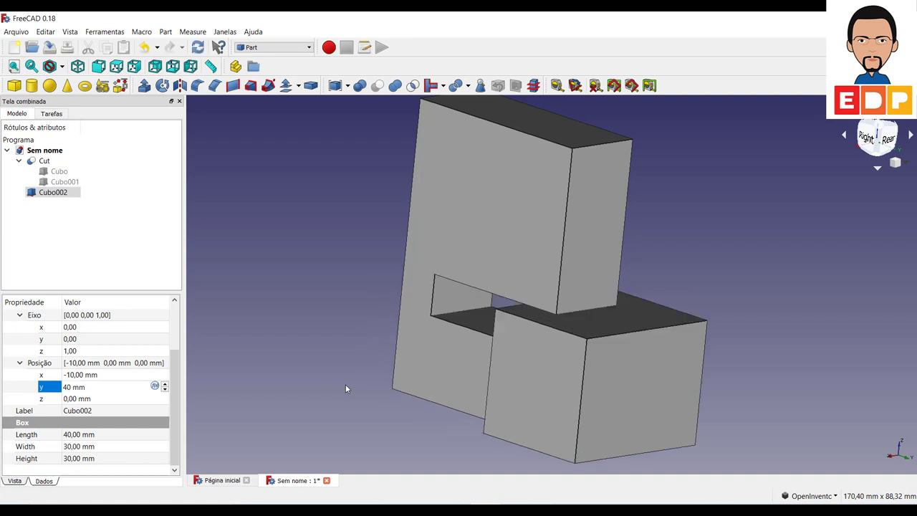
{"action": "key", "text": "BackSpace"}
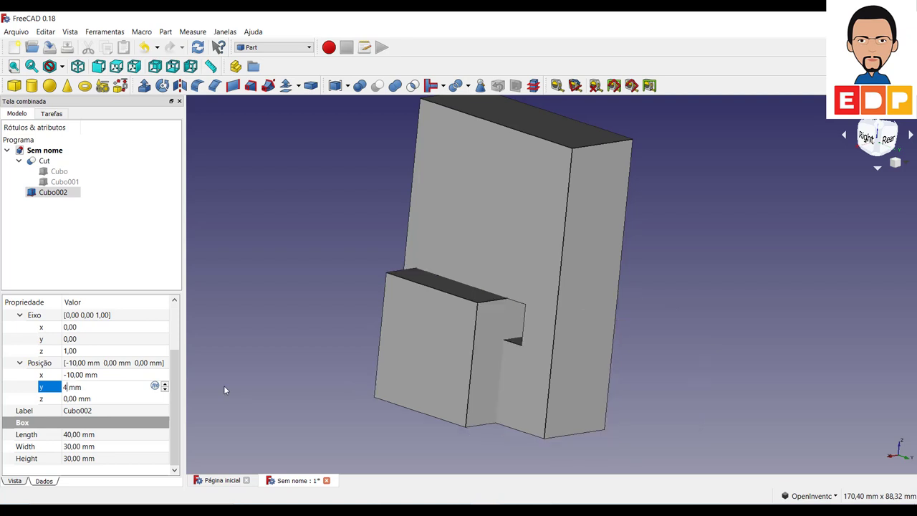
{"action": "key", "text": "BackSpace"}
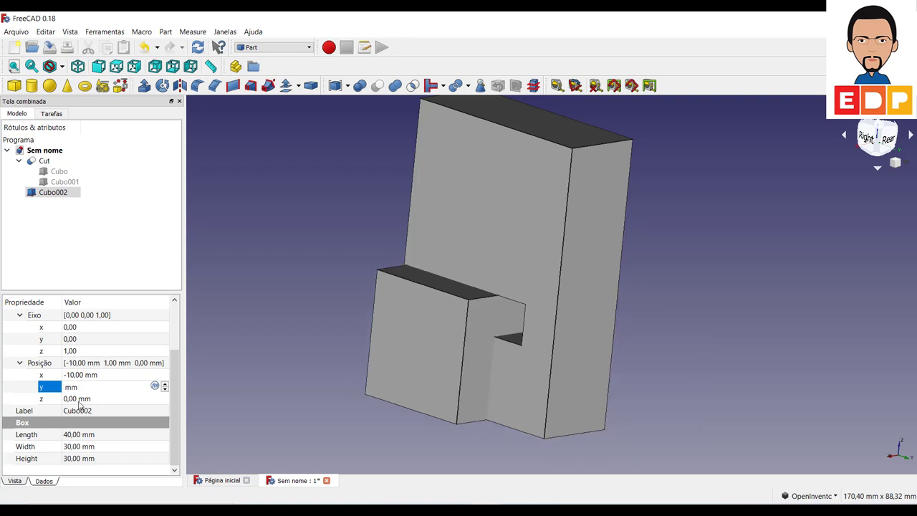
{"action": "left_click", "coordinate": [76, 400]}
{"action": "type", "text": "40"}
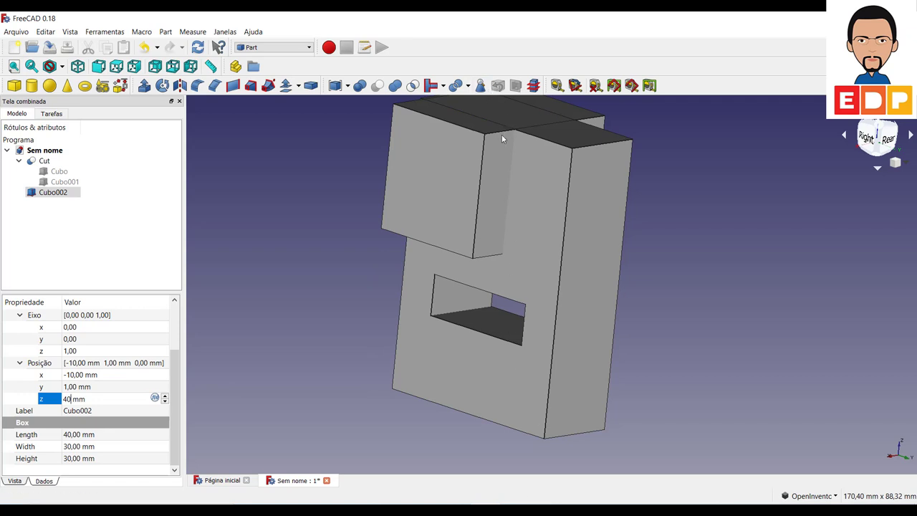
{"action": "left_click", "coordinate": [77, 387]}
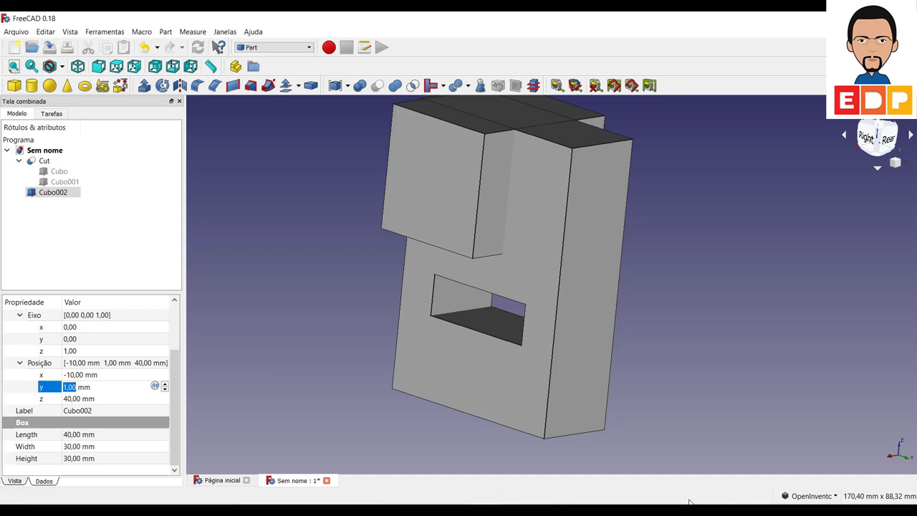
{"action": "type", "text": "10"}
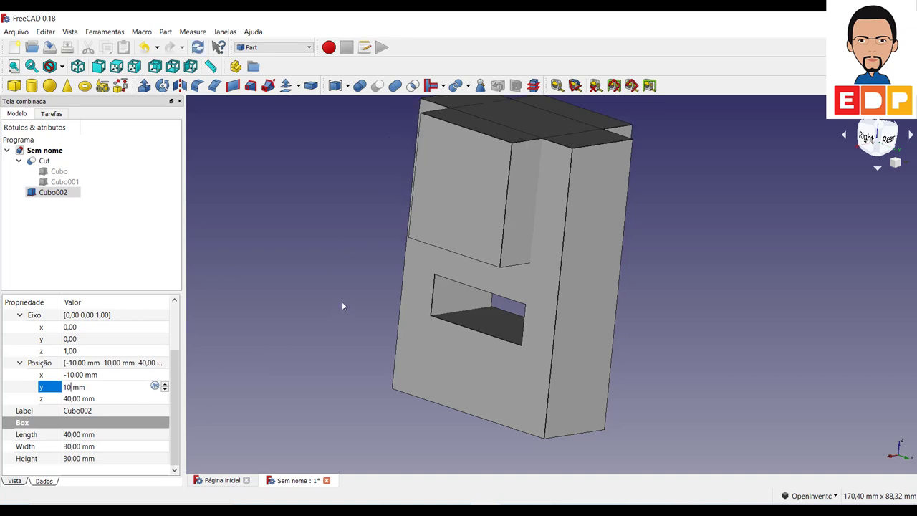
{"action": "scroll", "coordinate": [309, 356], "scroll_direction": "down", "scroll_amount": 2}
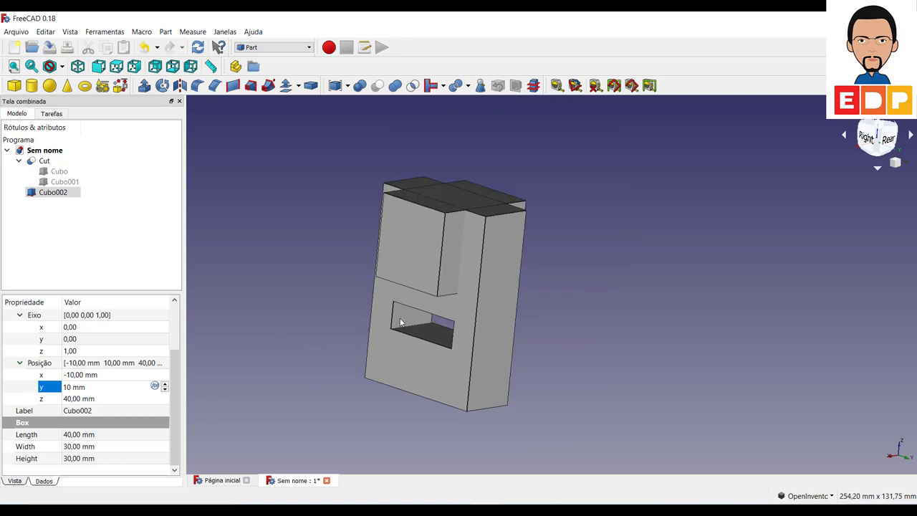
{"action": "key", "text": "Return"}
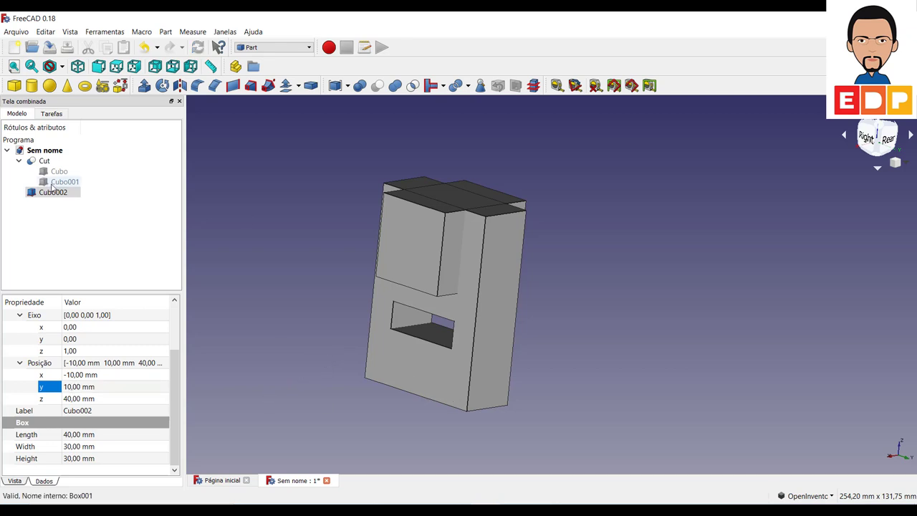
Subtract Cubo002 from Cut with a Difference boolean, creating Cut001
{"action": "left_click", "coordinate": [44, 160]}
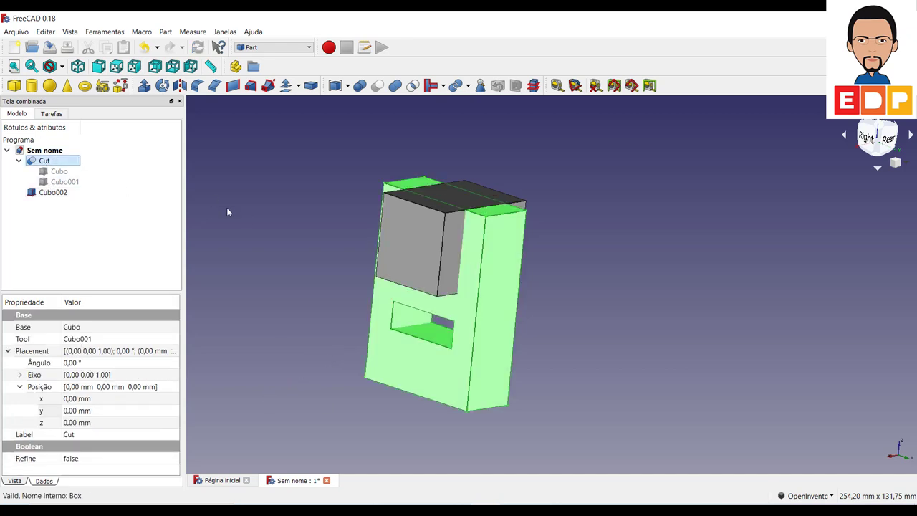
{"action": "left_click", "coordinate": [44, 192], "text": "ctrl"}
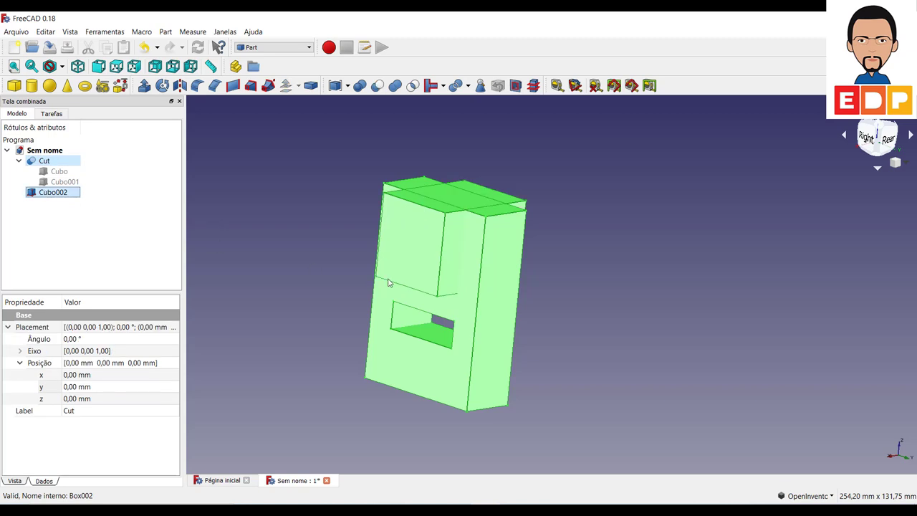
{"action": "left_click", "coordinate": [359, 85]}
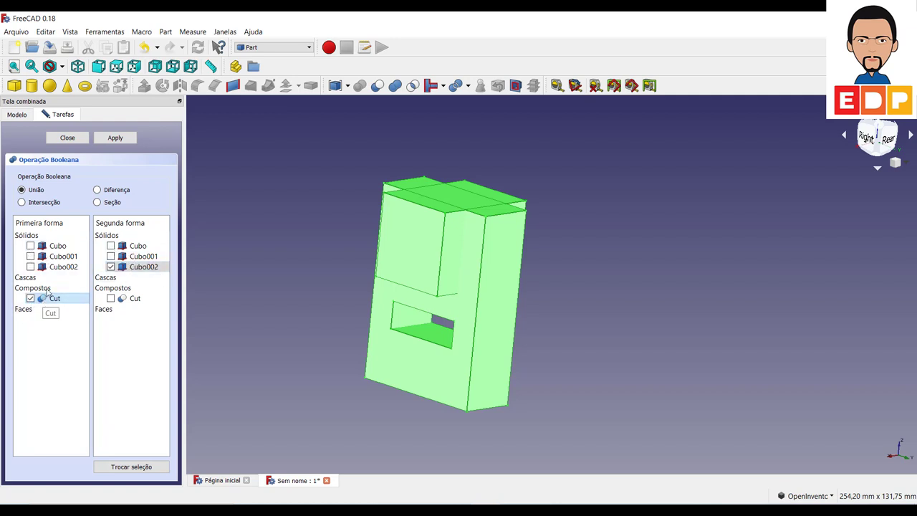
{"action": "left_click", "coordinate": [97, 190]}
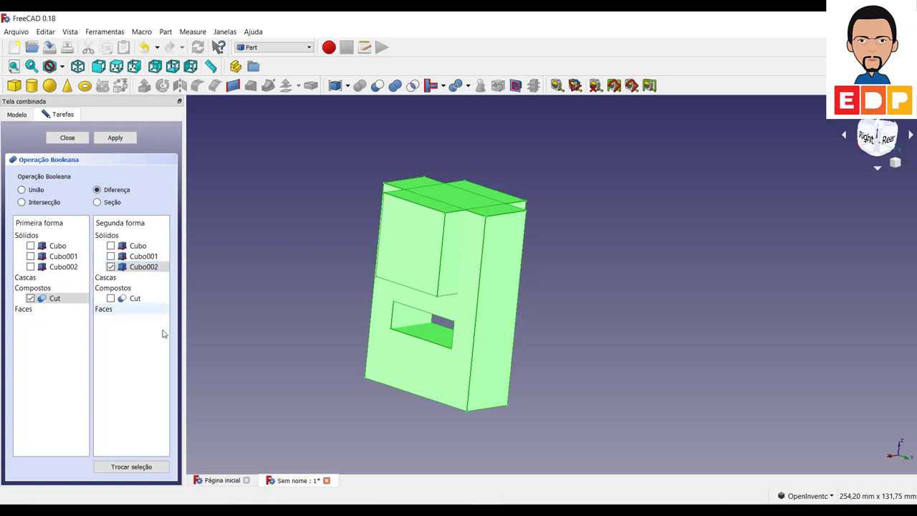
{"action": "left_click", "coordinate": [116, 137]}
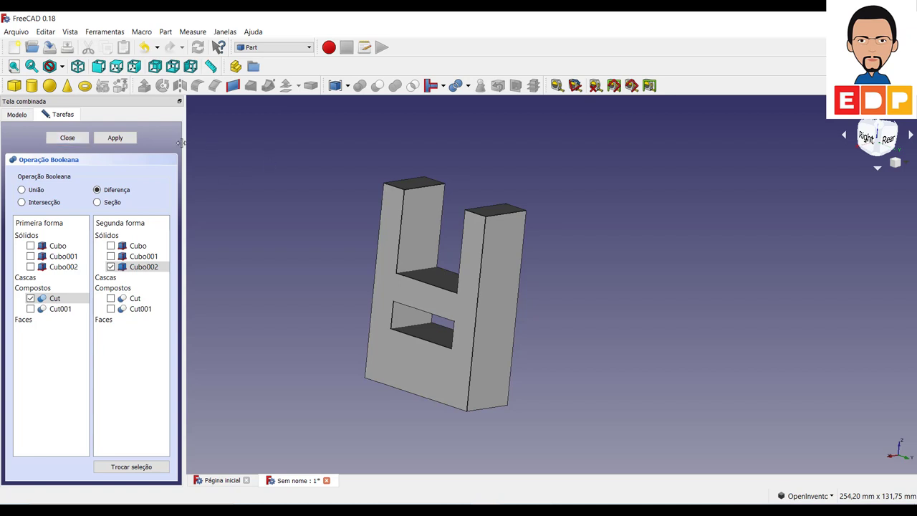
{"action": "left_click", "coordinate": [67, 138]}
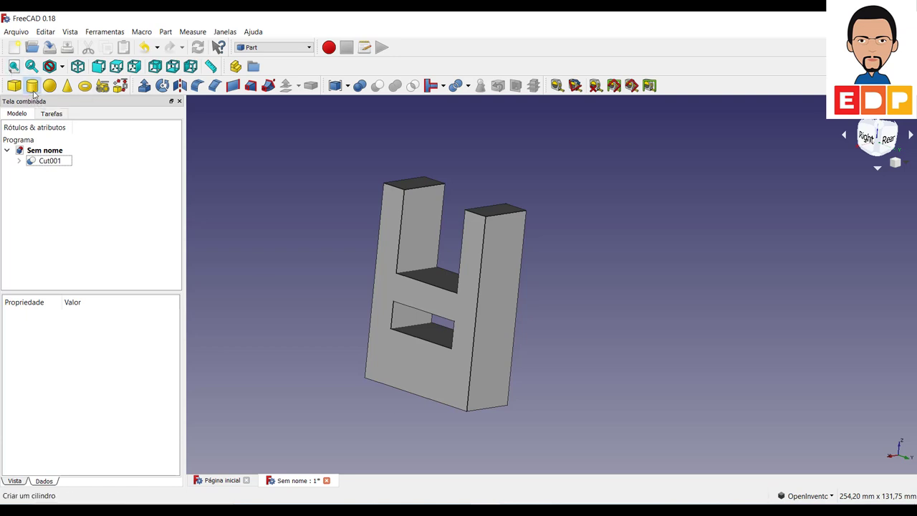
Add a cylinder and give it a 5 mm radius and 60 mm height
{"action": "left_click", "coordinate": [32, 87]}
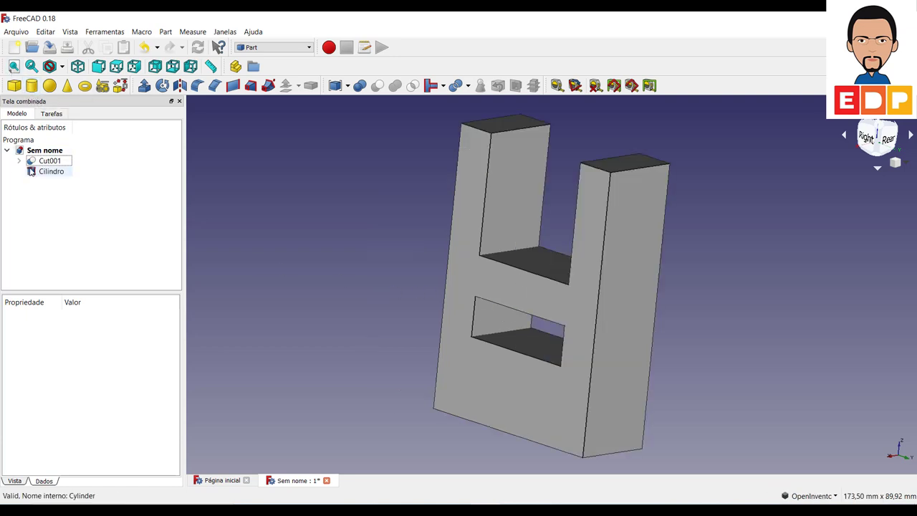
{"action": "left_click", "coordinate": [51, 171]}
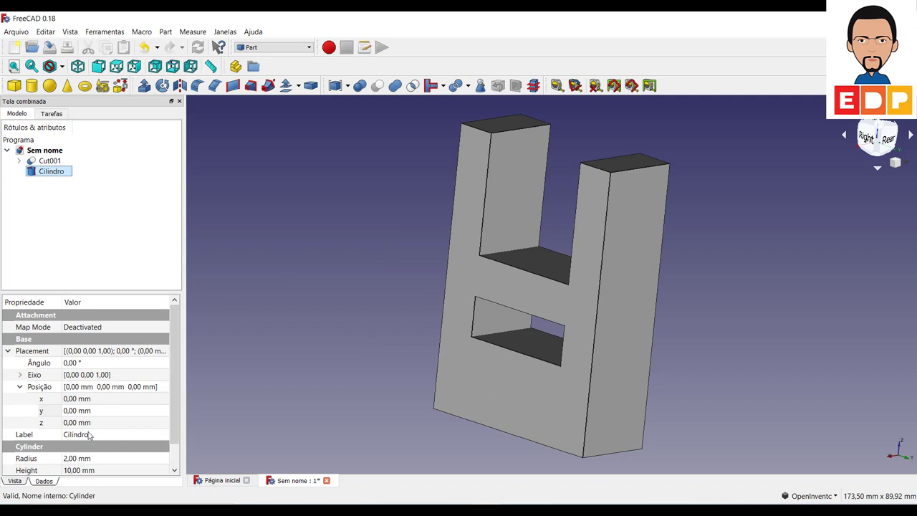
{"action": "scroll", "coordinate": [86, 433], "scroll_direction": "down", "scroll_amount": 1}
{"action": "left_click", "coordinate": [84, 435]}
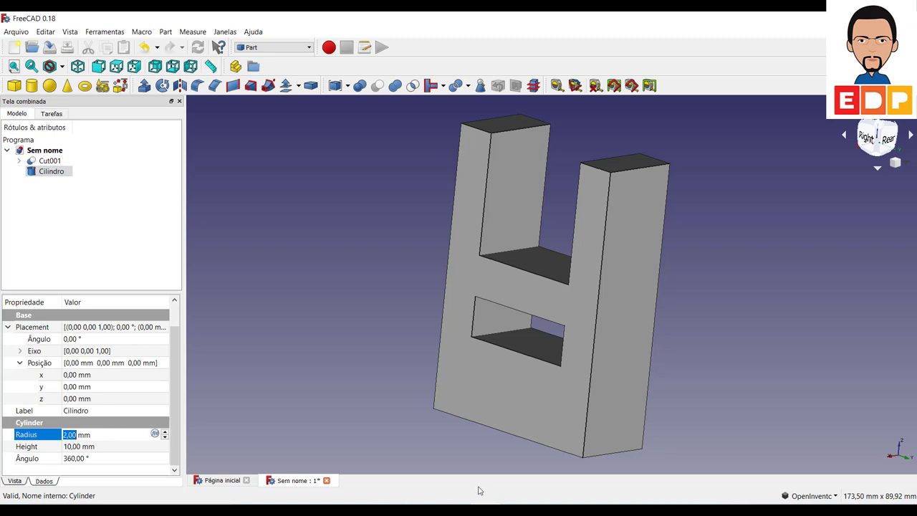
{"action": "type", "text": "5"}
{"action": "left_click", "coordinate": [80, 447]}
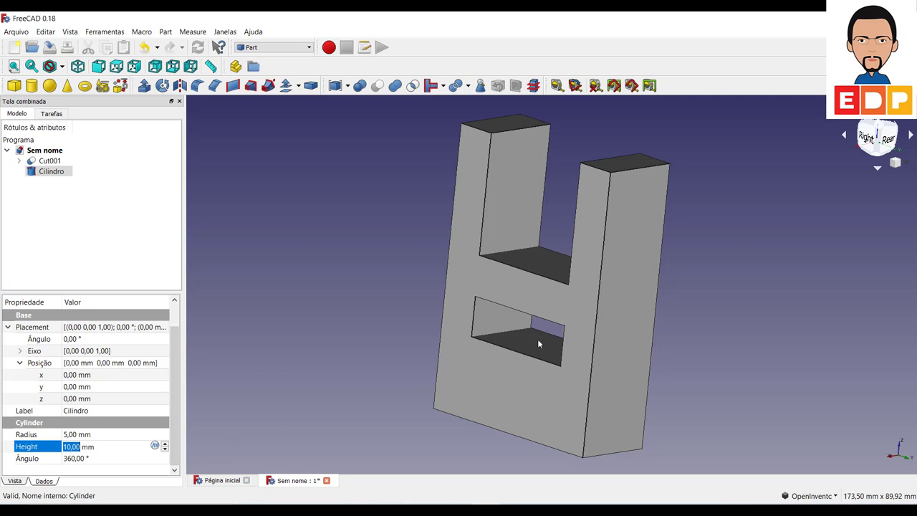
{"action": "type", "text": "60"}
{"action": "key", "text": "Return"}
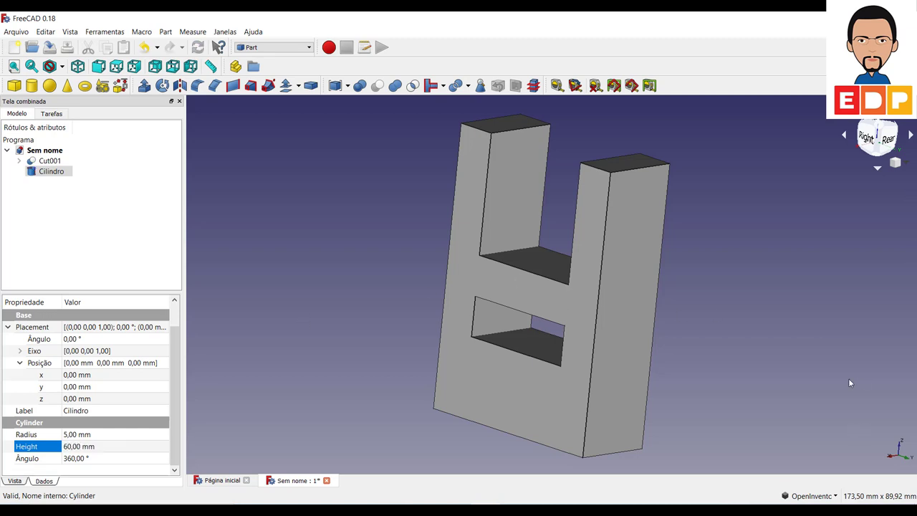
{"action": "mouse_move", "coordinate": [850, 383]}
{"action": "left_mouse_down"}
{"action": "mouse_move", "coordinate": [582, 364]}
{"action": "mouse_move", "coordinate": [580, 353]}
{"action": "left_mouse_up"}
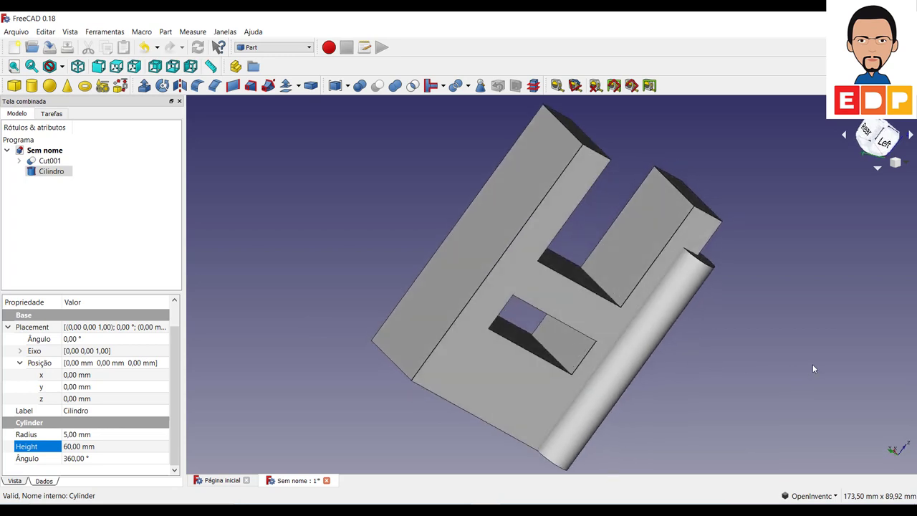
Place Cilindro at x = 10 mm, y = 25 mm, z = -10 mm
{"action": "left_click", "coordinate": [81, 378]}
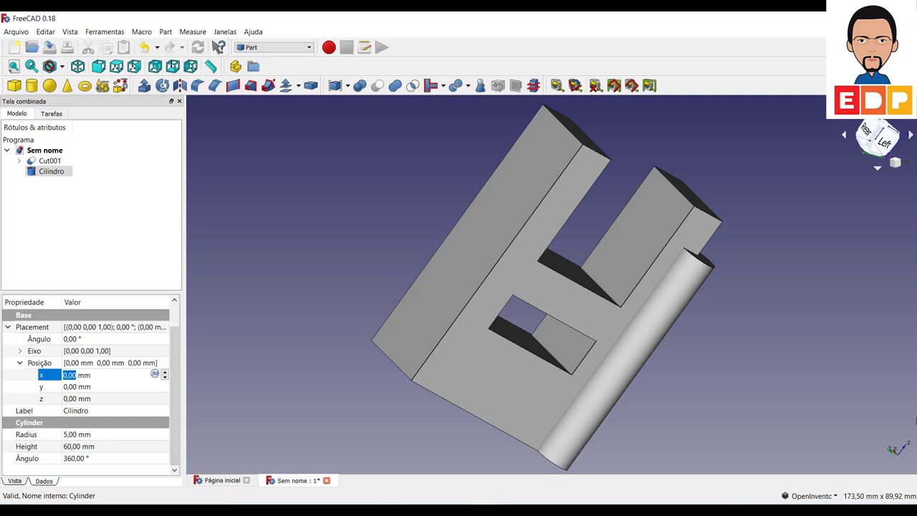
{"action": "type", "text": "25"}
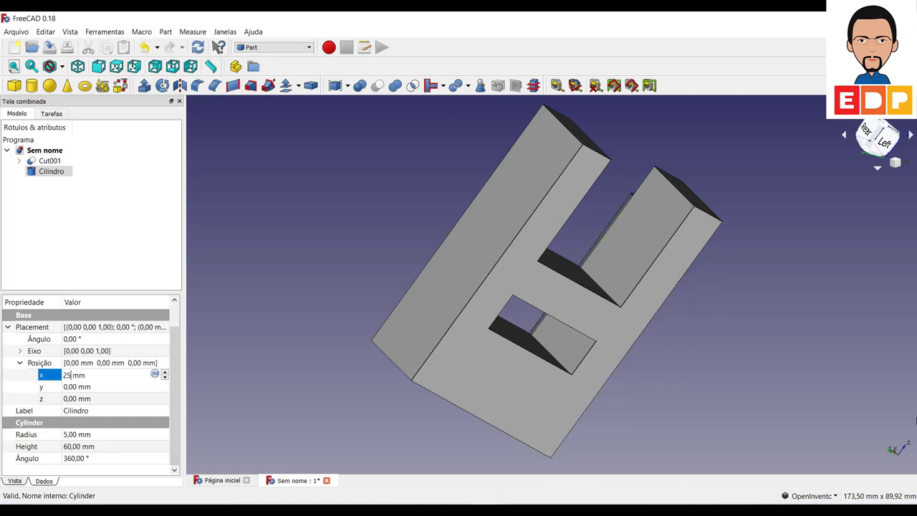
{"action": "key", "text": "BackSpace"}
{"action": "key", "text": "BackSpace"}
{"action": "type", "text": "1"}
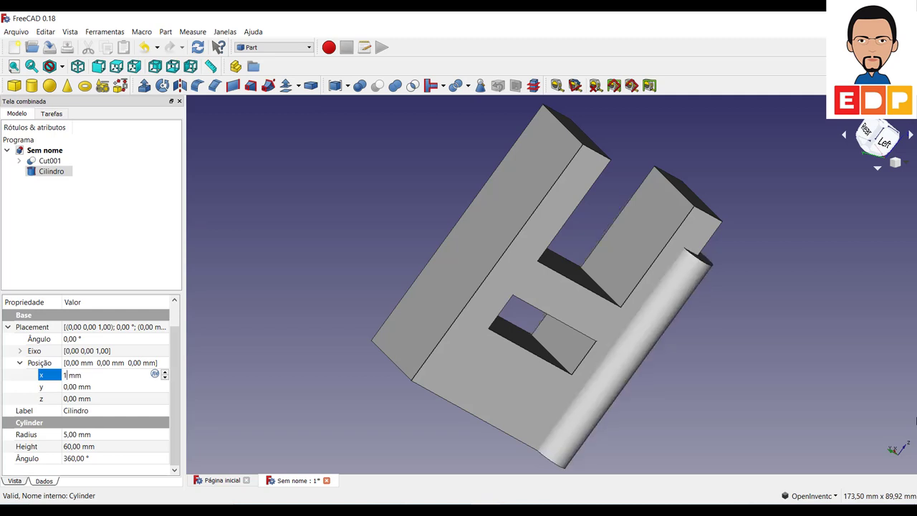
{"action": "type", "text": "0"}
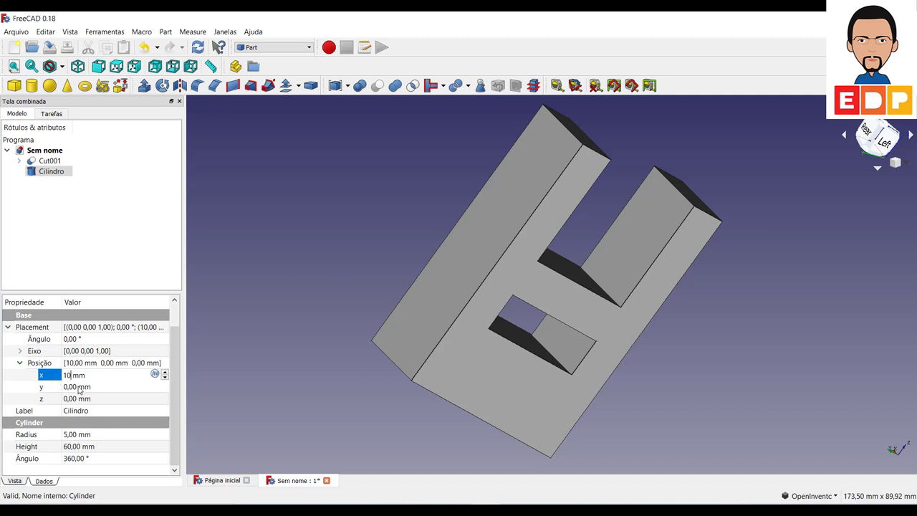
{"action": "key", "text": "Tab"}
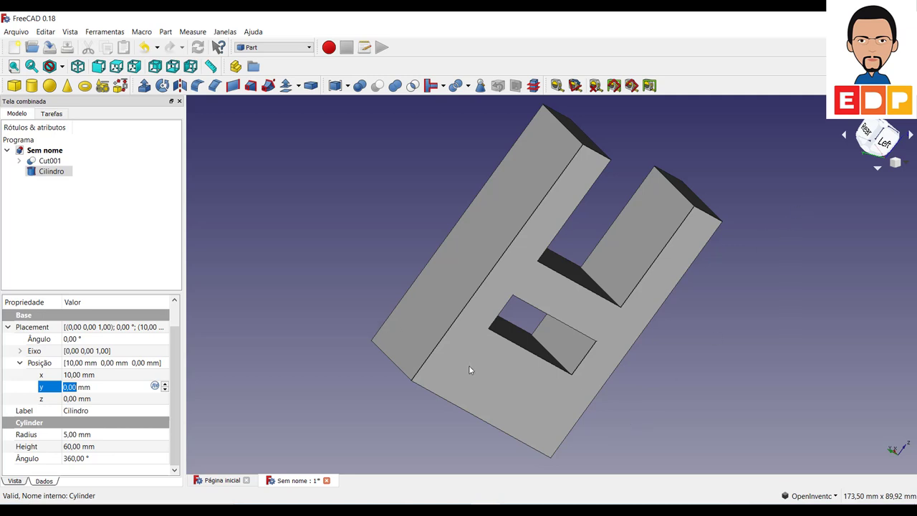
{"action": "type", "text": "2"}
{"action": "type", "text": "5"}
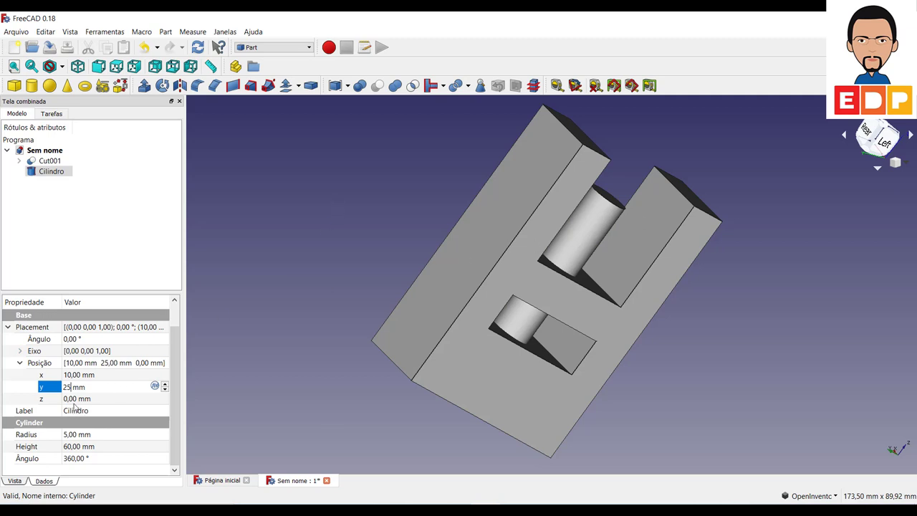
{"action": "key", "text": "Tab"}
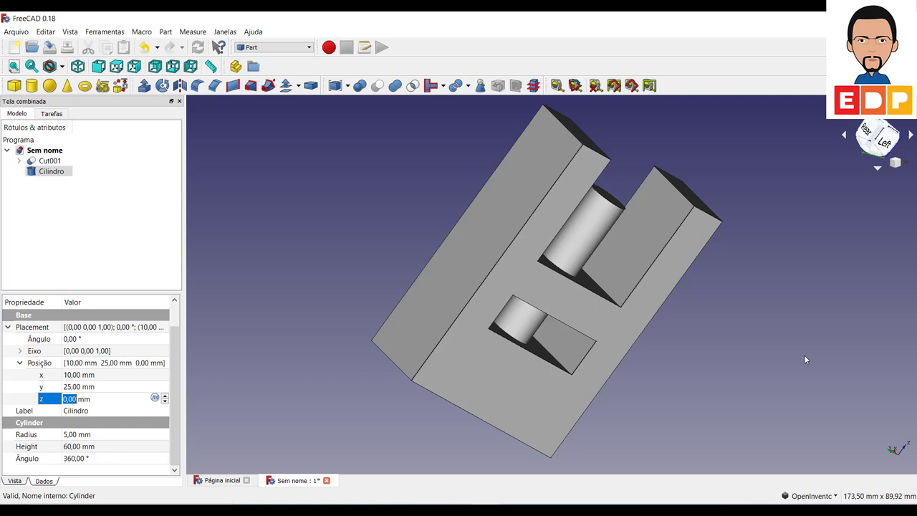
{"action": "type", "text": "-10"}
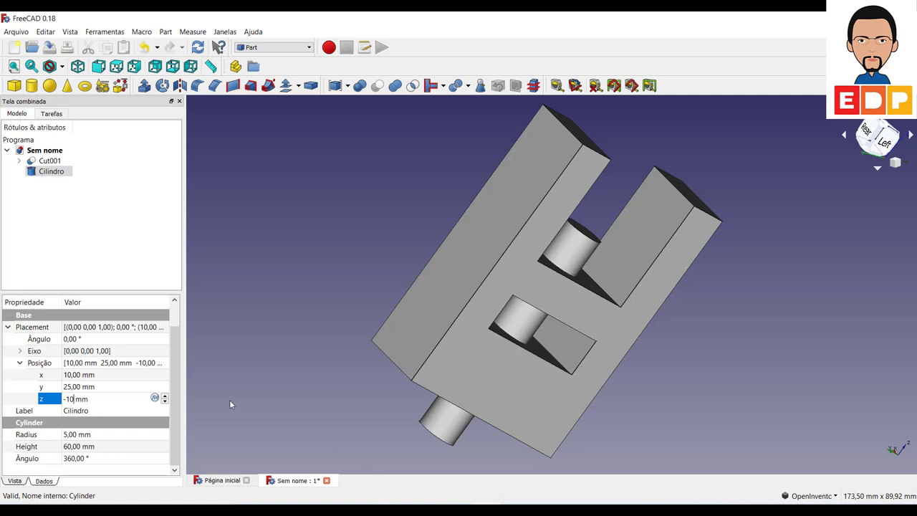
{"action": "key", "text": "Return"}
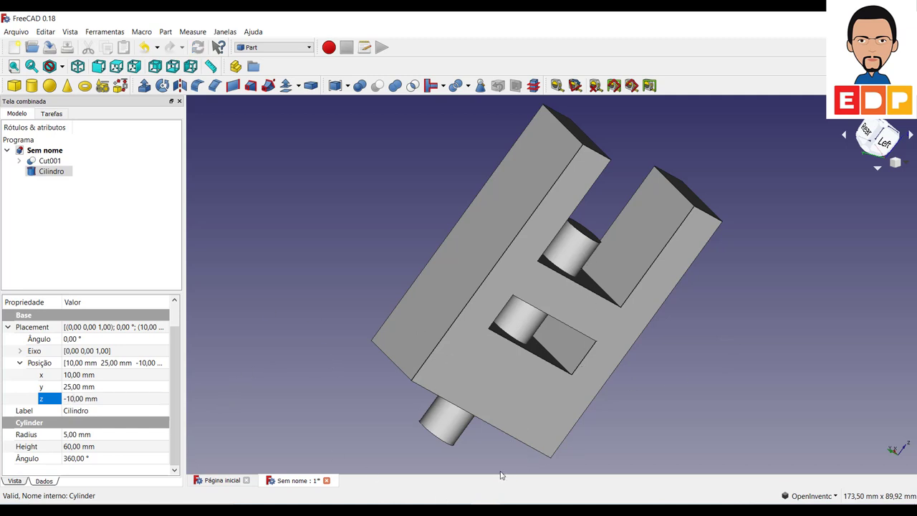
Subtract Cilindro from Cut001 with a Difference boolean, producing Cut002
{"action": "left_click", "coordinate": [360, 88]}
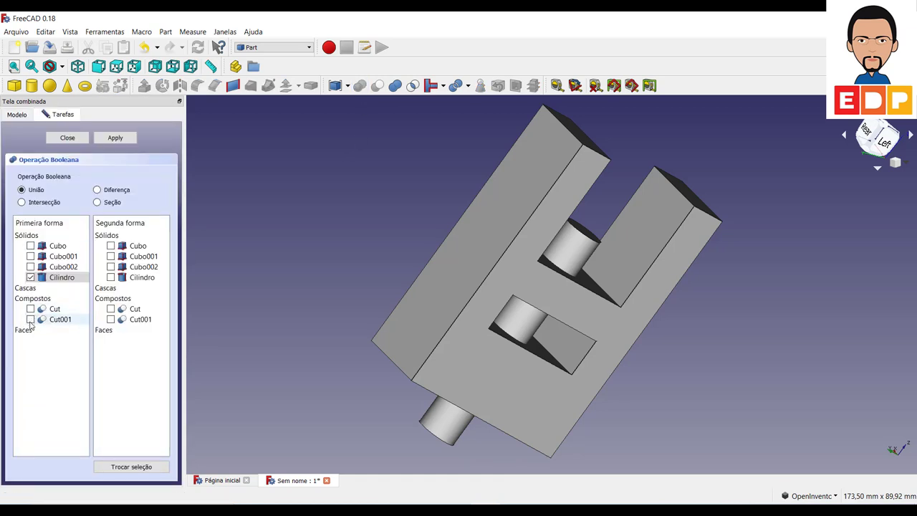
{"action": "left_click", "coordinate": [111, 279]}
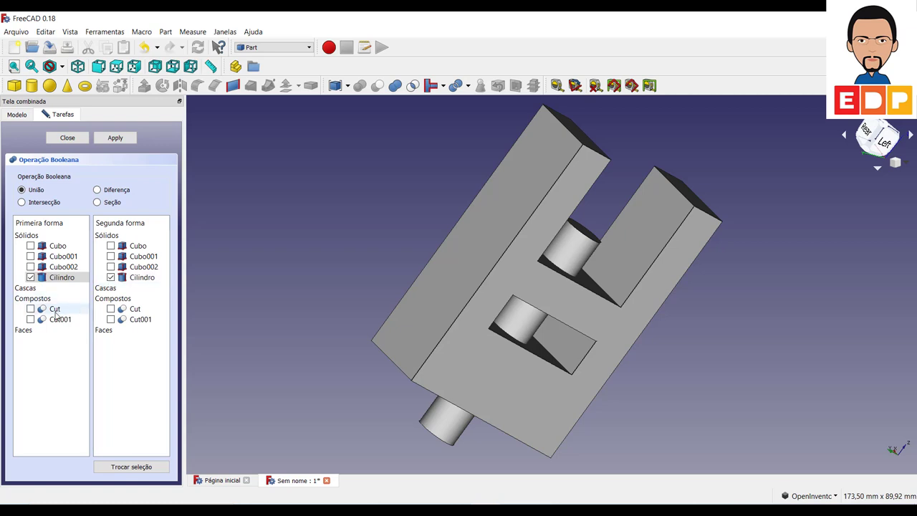
{"action": "left_click", "coordinate": [31, 319]}
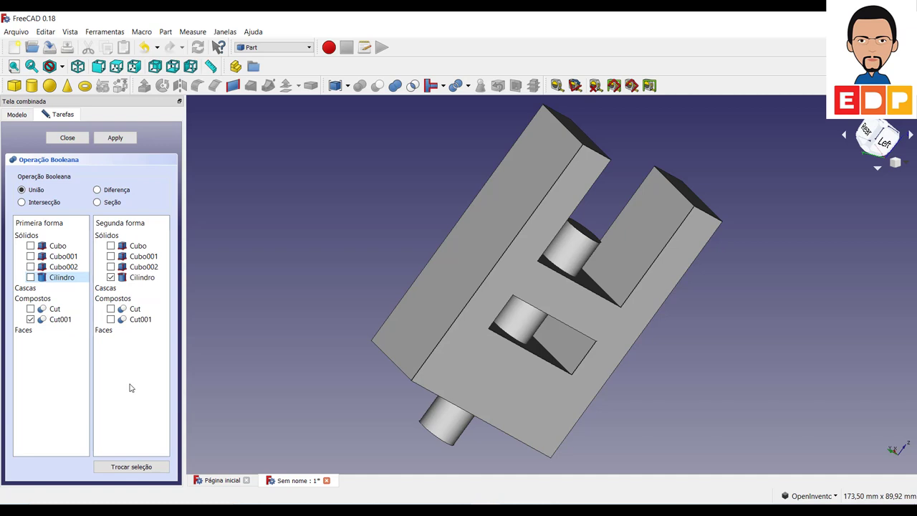
{"action": "left_click", "coordinate": [97, 191]}
{"action": "left_click", "coordinate": [116, 139]}
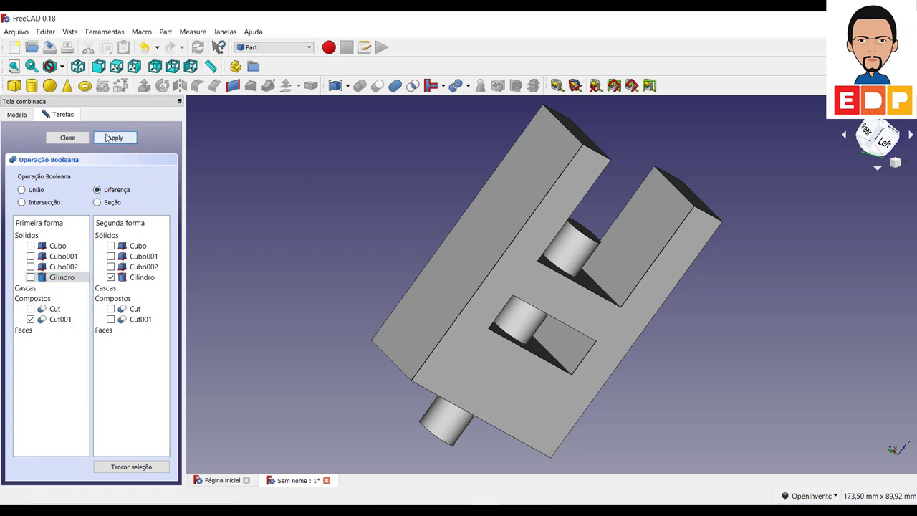
{"action": "middle_click_drag", "start_coordinate": [779, 364], "coordinate": [739, 365]}
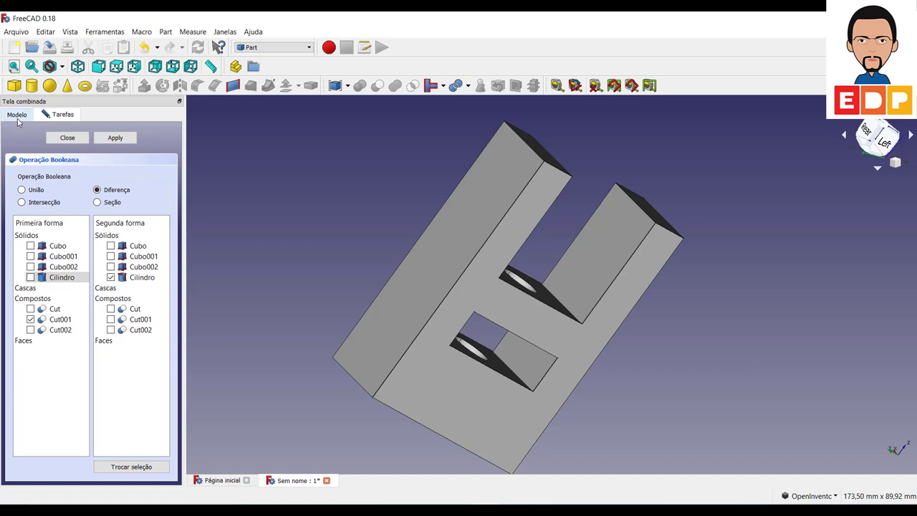
{"action": "left_click", "coordinate": [68, 139]}
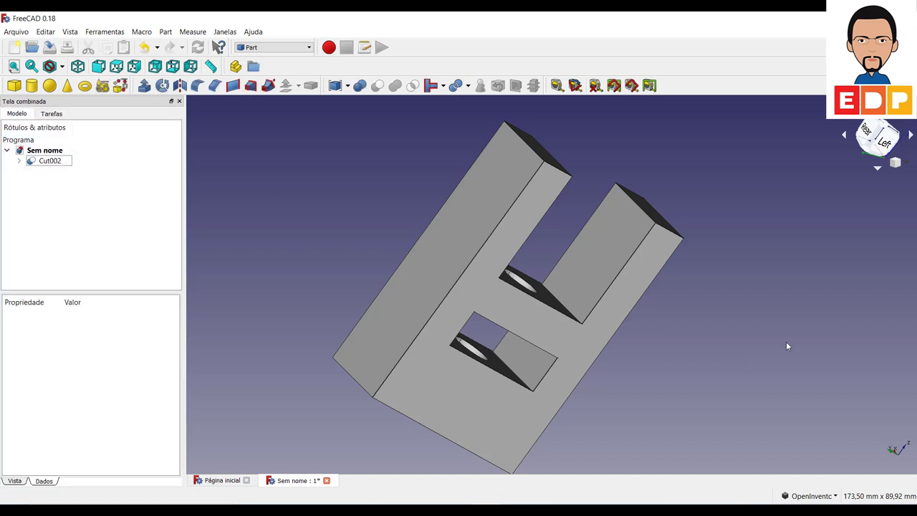
Expand Cut002 and Cut001 in the tree to show their source shapes
{"action": "mouse_move", "coordinate": [786, 341]}
{"action": "middle_mouse_down"}
{"action": "mouse_move", "coordinate": [763, 348]}
{"action": "mouse_move", "coordinate": [808, 320]}
{"action": "middle_mouse_up"}
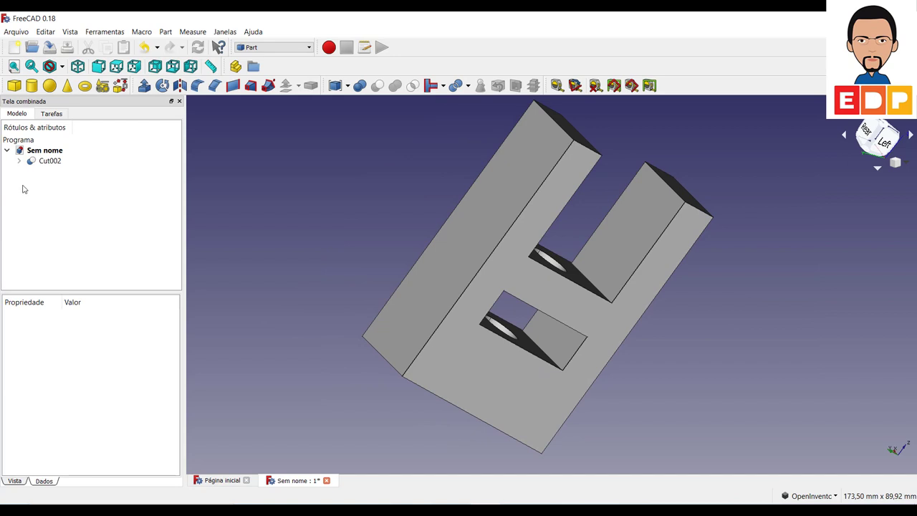
{"action": "left_click", "coordinate": [20, 161]}
{"action": "left_click", "coordinate": [31, 171]}
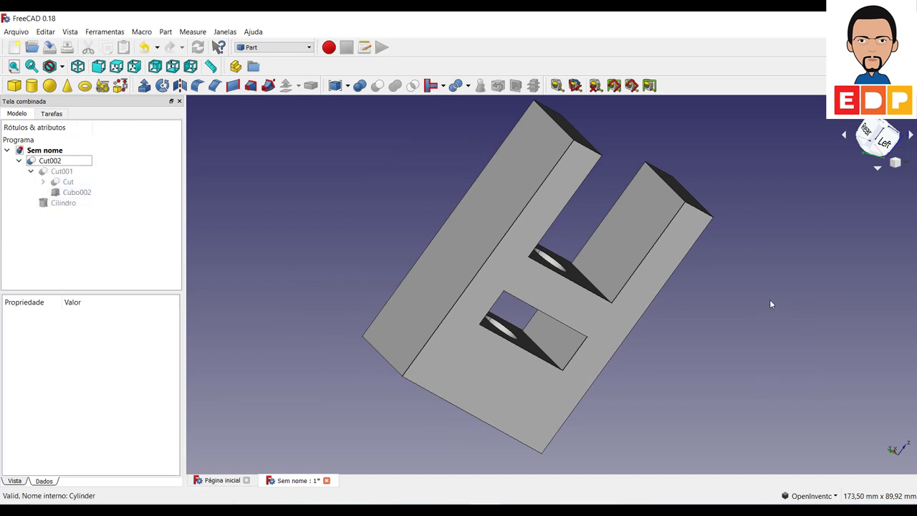
{"action": "scroll", "coordinate": [768, 295], "scroll_direction": "down", "scroll_amount": 3}
{"action": "scroll", "coordinate": [767, 293], "scroll_direction": "up", "scroll_amount": 3}
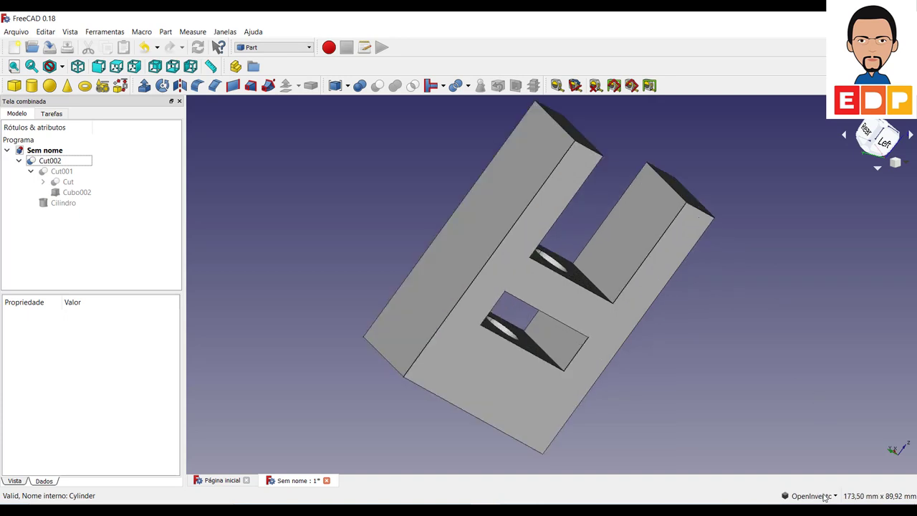
{"action": "mouse_move", "coordinate": [818, 398]}
{"action": "middle_mouse_down"}
{"action": "mouse_move", "coordinate": [749, 392]}
{"action": "mouse_move", "coordinate": [788, 396]}
{"action": "middle_mouse_up"}
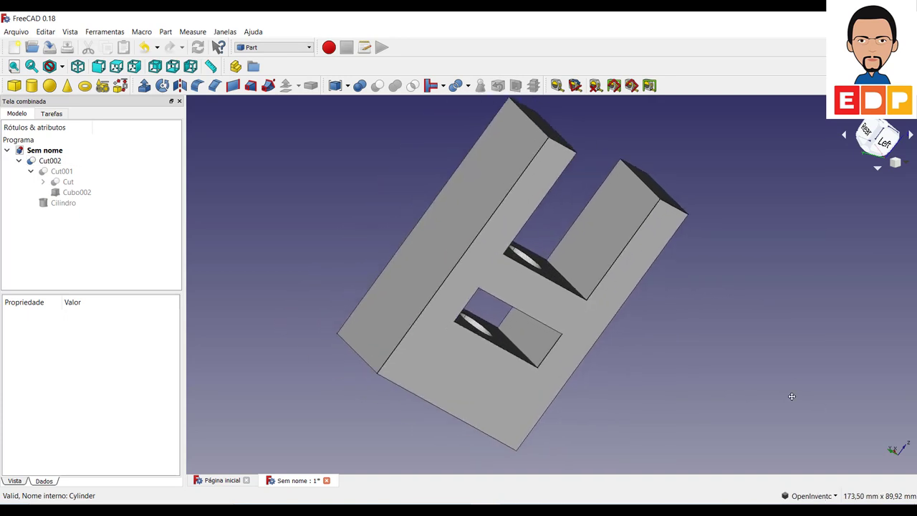
Switch navigation to CAD and view the part from the Left, then axonometrically
{"action": "left_click", "coordinate": [836, 496]}
{"action": "left_click", "coordinate": [798, 405]}
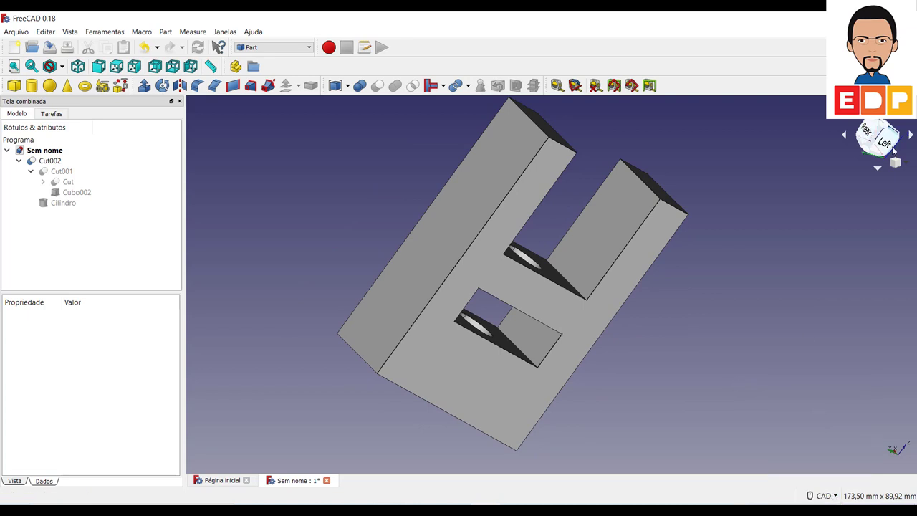
{"action": "left_click", "coordinate": [893, 149]}
{"action": "scroll", "coordinate": [748, 259], "scroll_direction": "down", "scroll_amount": 3}
{"action": "scroll", "coordinate": [720, 280], "scroll_direction": "up", "scroll_amount": 3}
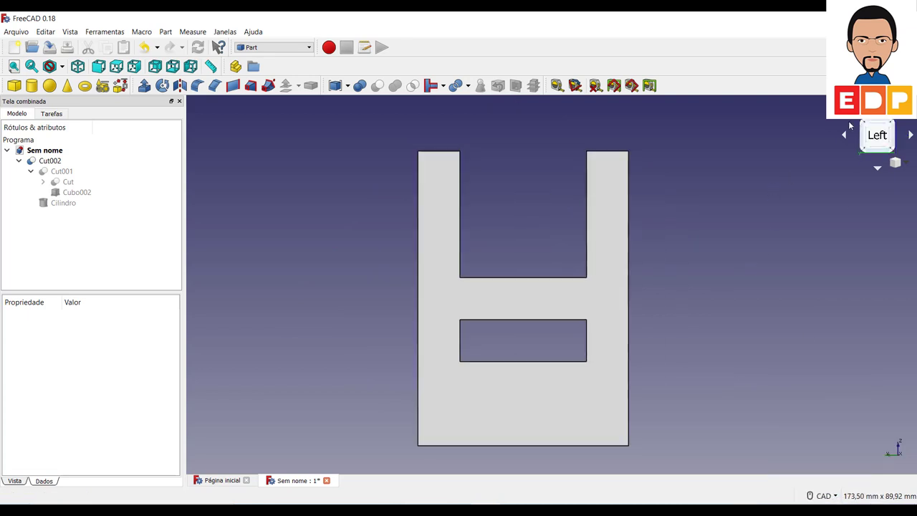
{"action": "left_click", "coordinate": [893, 122]}
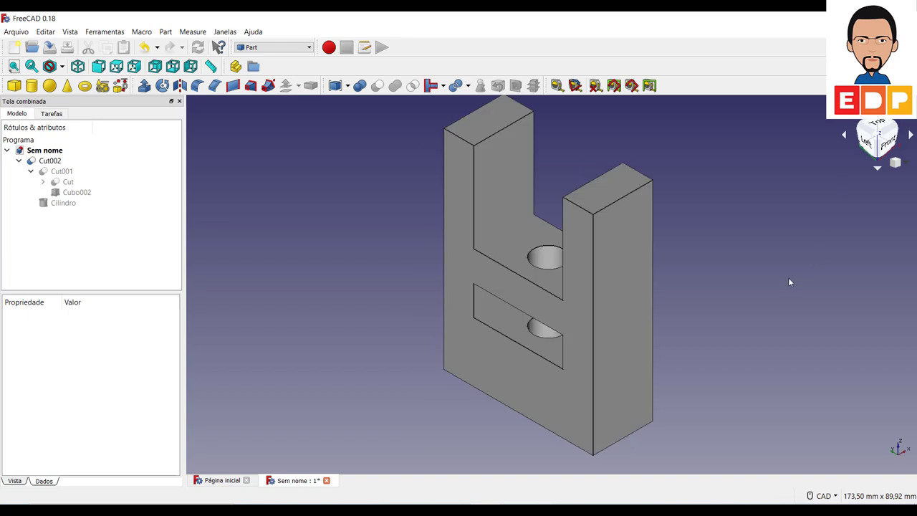
{"action": "scroll", "coordinate": [778, 279], "scroll_direction": "down", "scroll_amount": 3}
{"action": "scroll", "coordinate": [777, 279], "scroll_direction": "up", "scroll_amount": 3}
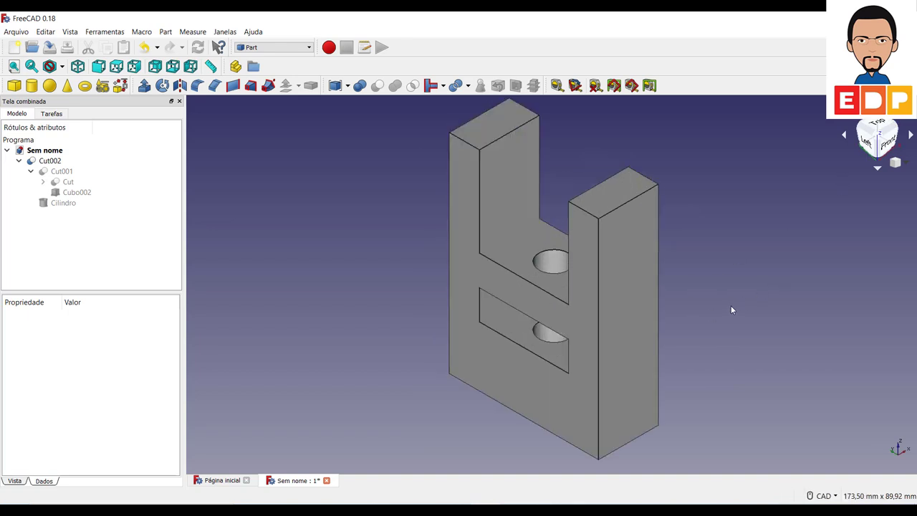